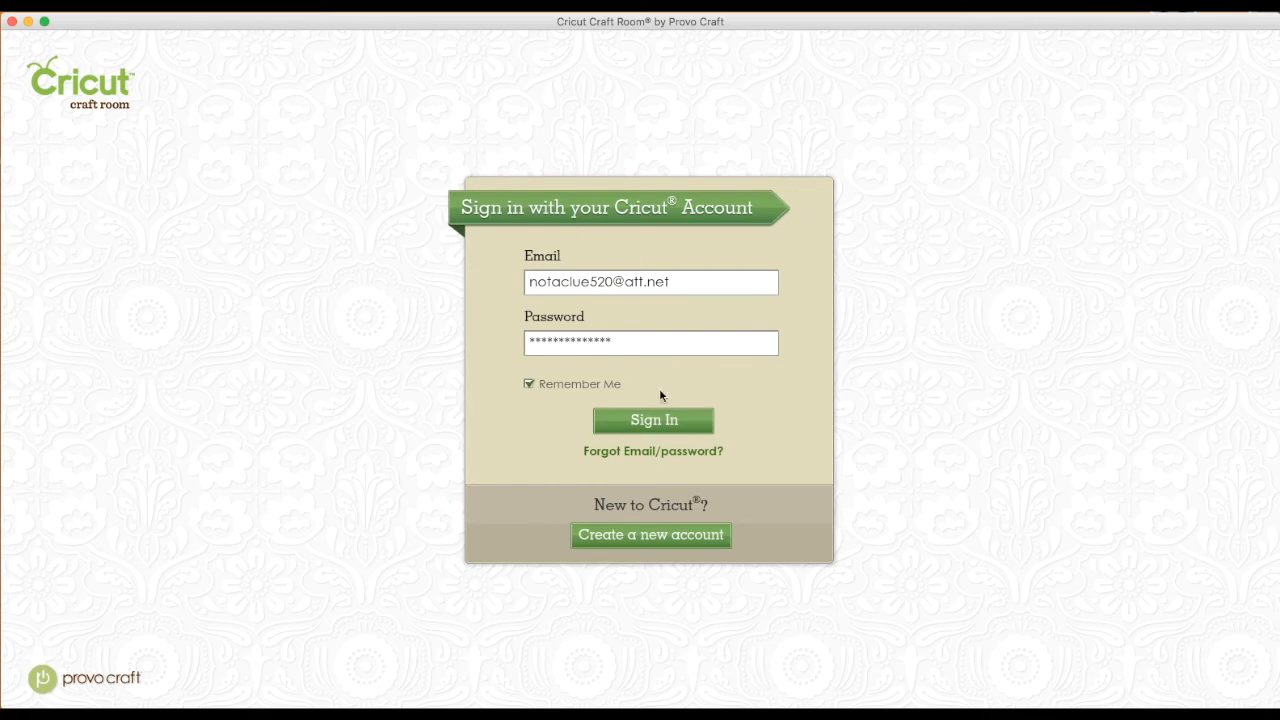
# Sign in with the remembered account and set the project's default machine to Cricut Imagine
pyautogui.click(654, 421)
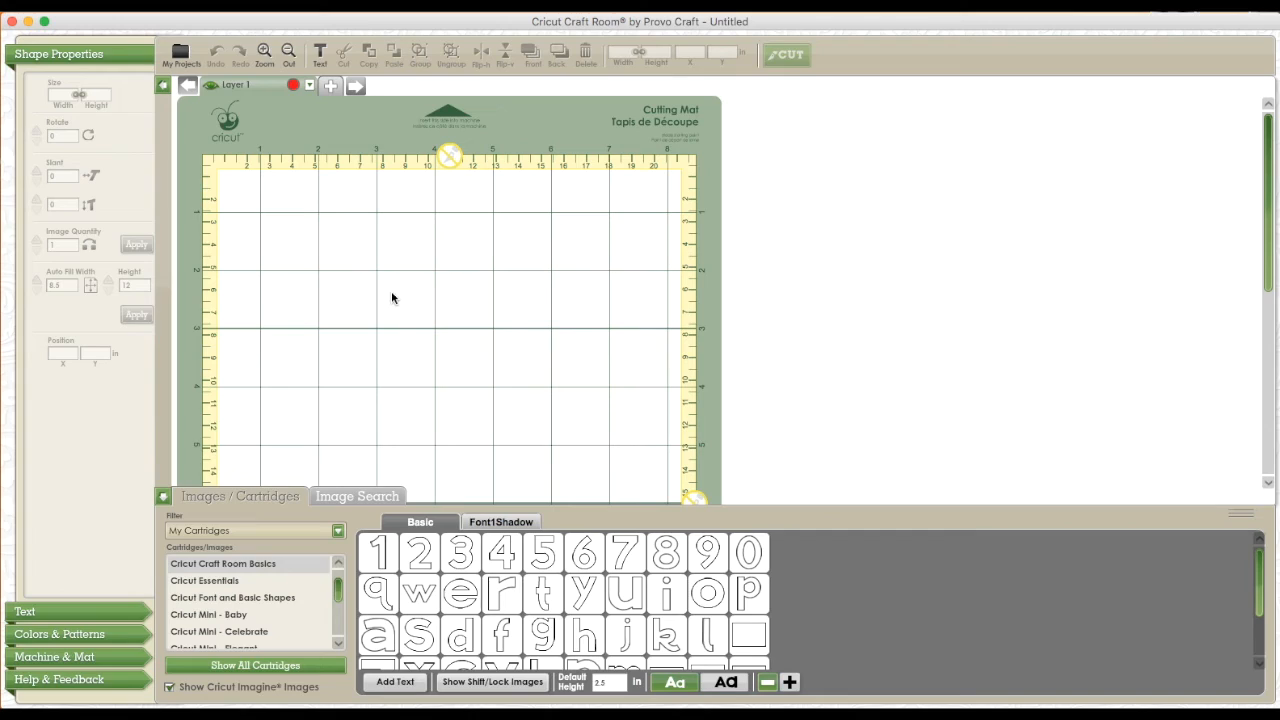
pyautogui.click(53, 656)
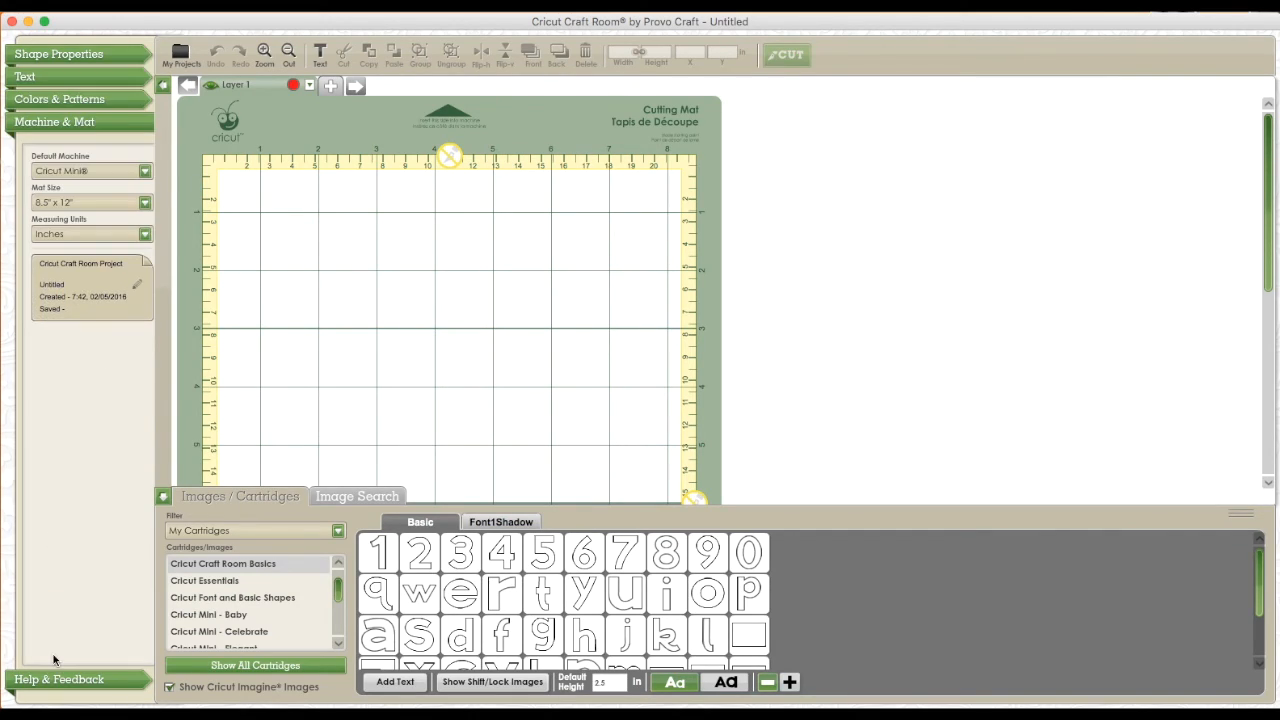
pyautogui.click(145, 174)
pyautogui.click(110, 189)
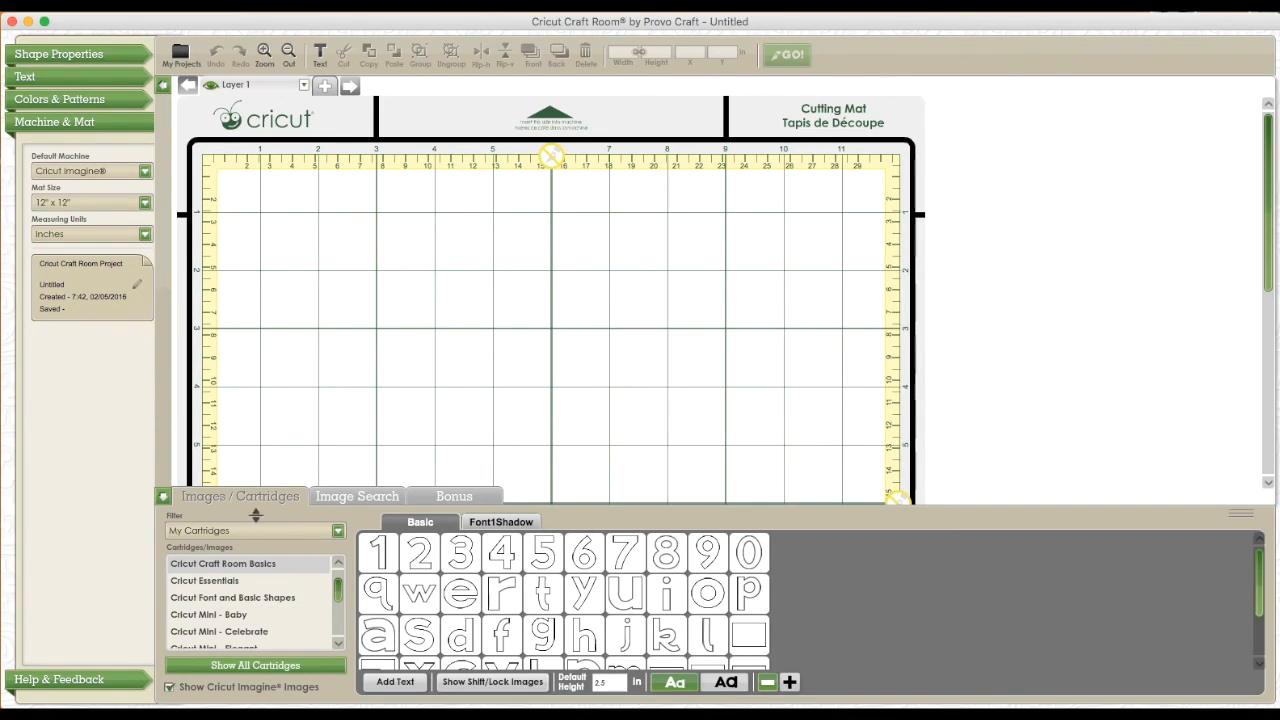
# Open the Family Album cartridge from My Cartridges and enlarge the image browser to show all its images
pyautogui.scroll(-1, 258, 620)
pyautogui.scroll(-5, 257, 613)
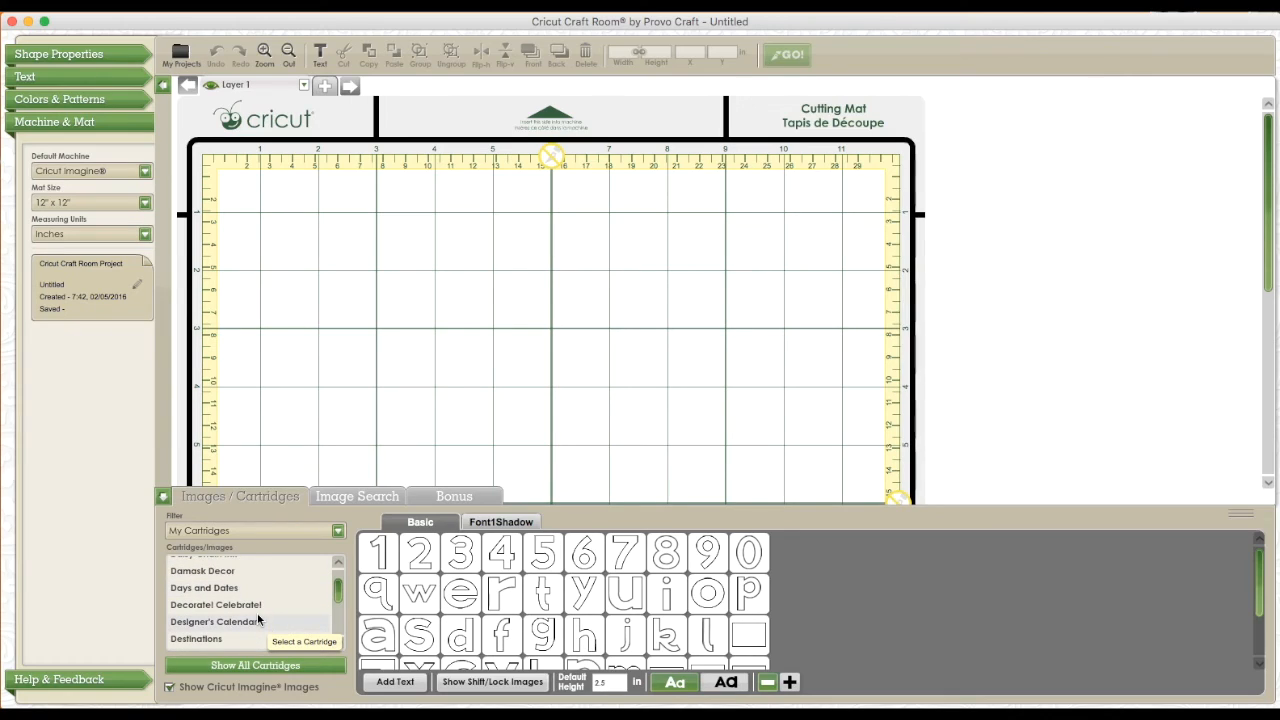
pyautogui.scroll(-8, 257, 613)
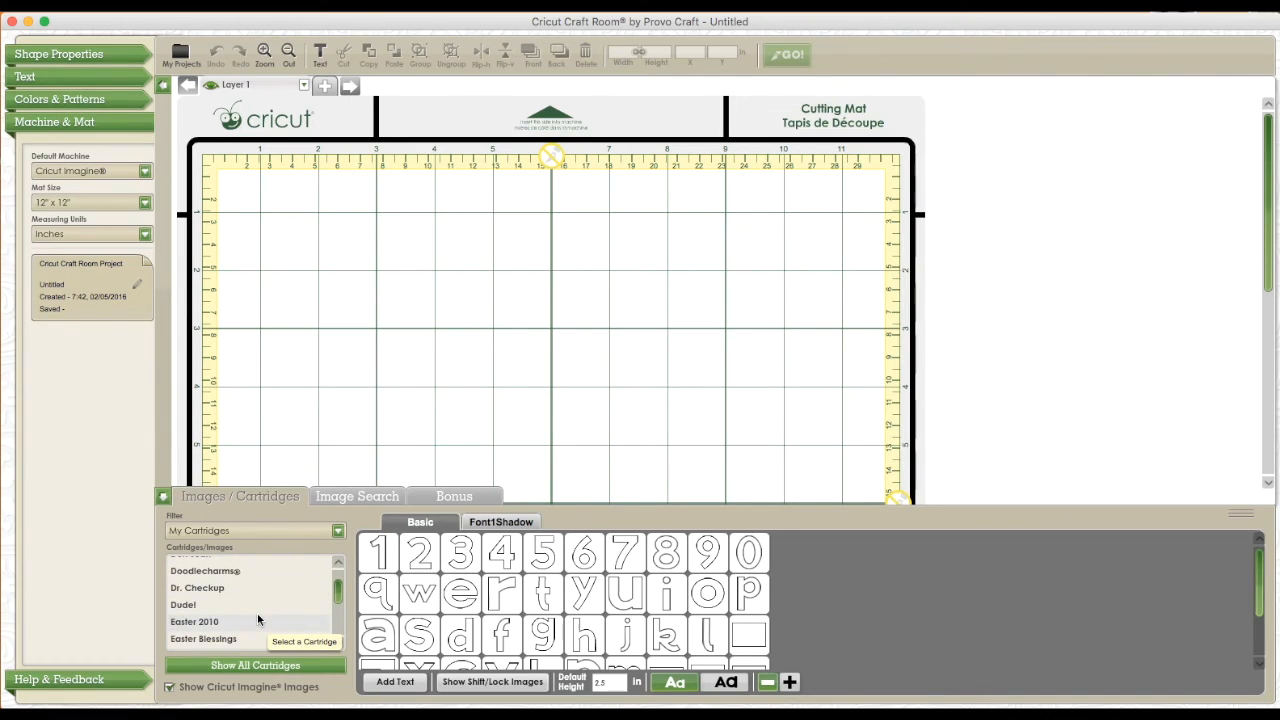
pyautogui.scroll(-4, 257, 612)
pyautogui.scroll(-4, 257, 612)
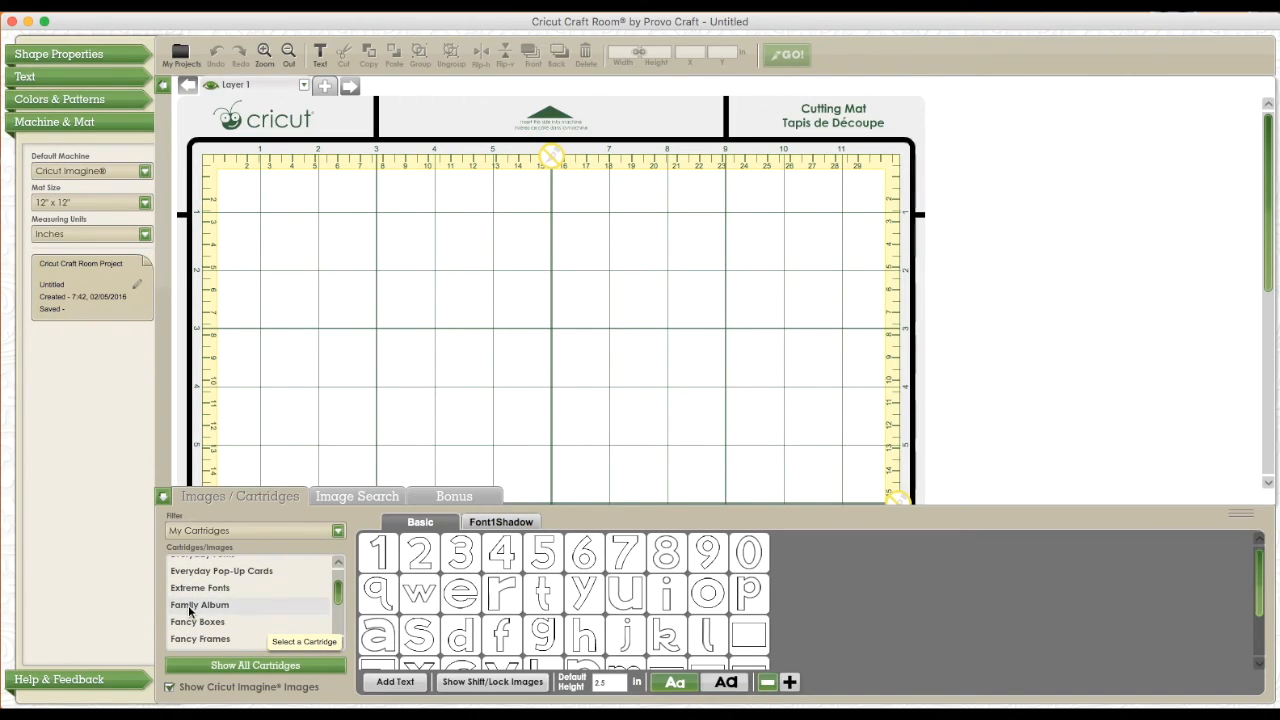
pyautogui.click(190, 608)
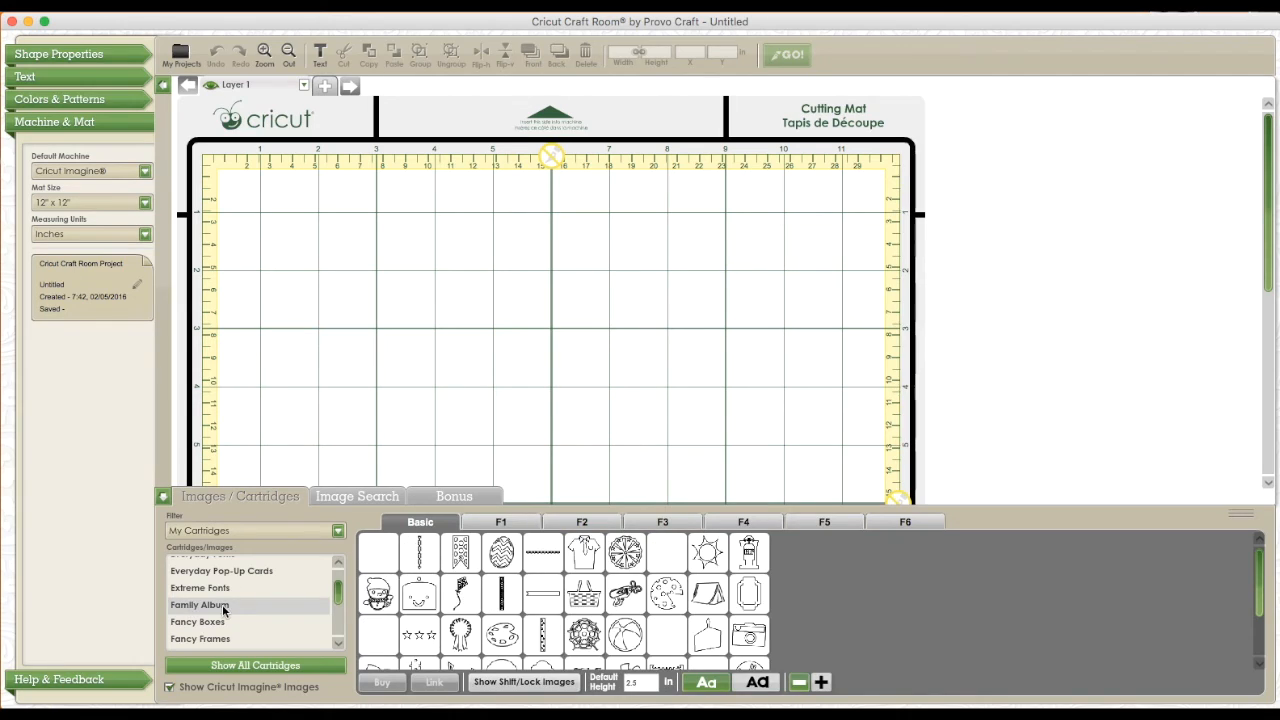
pyautogui.moveTo(1032, 506); pyautogui.dragTo(1024, 384)
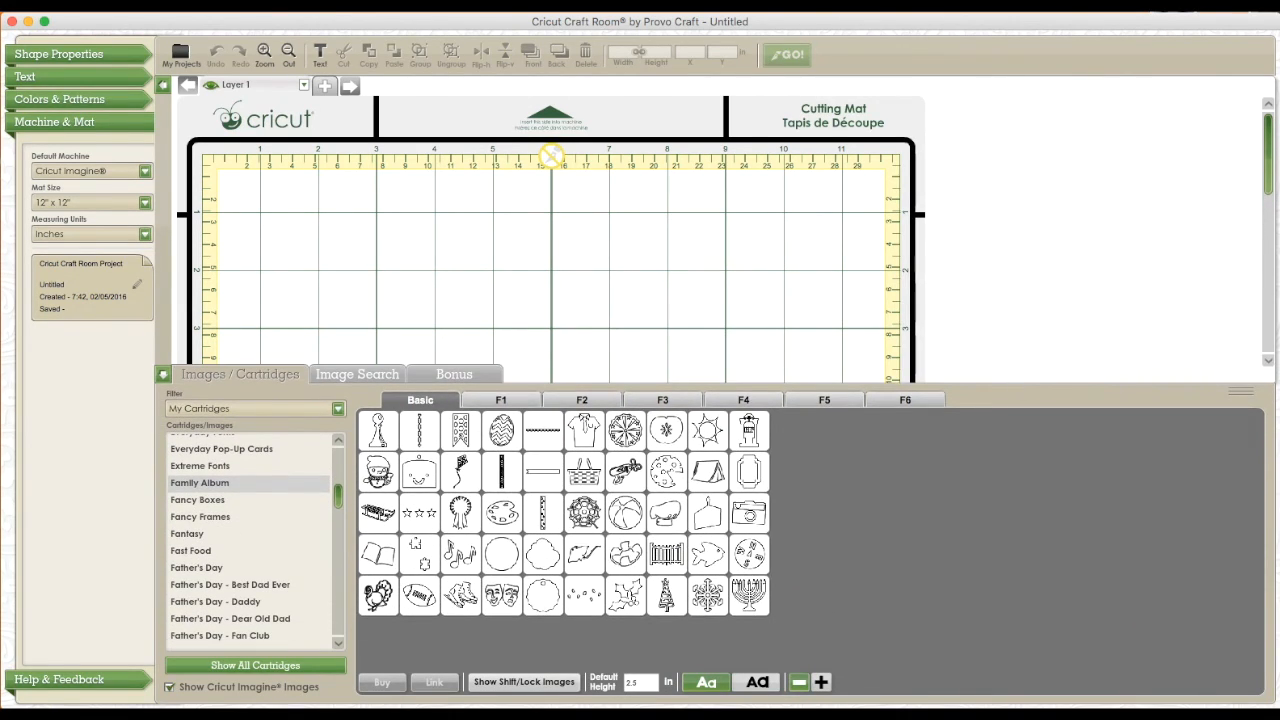
# Place the plain upright rectangle from the cartridge's F2 images on the mat and enlarge it to about 3.79 by 4.86 inches
pyautogui.click(579, 401)
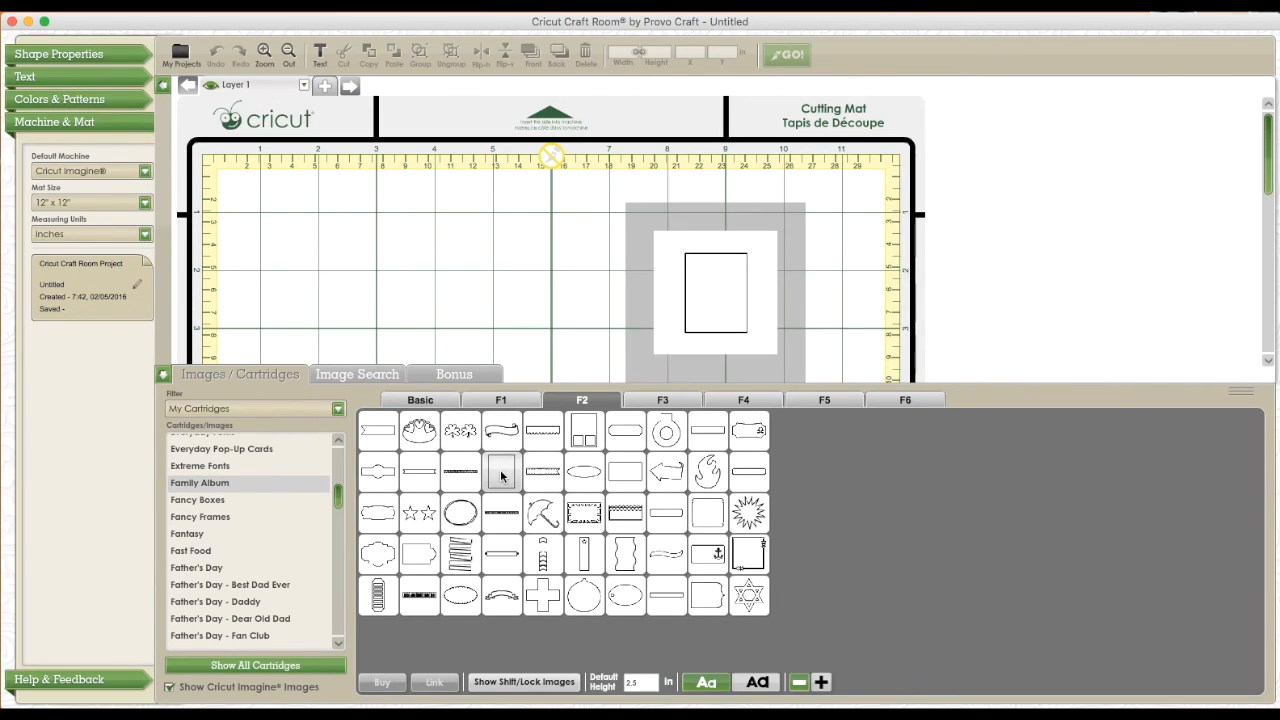
pyautogui.moveTo(503, 476); pyautogui.dragTo(549, 271)
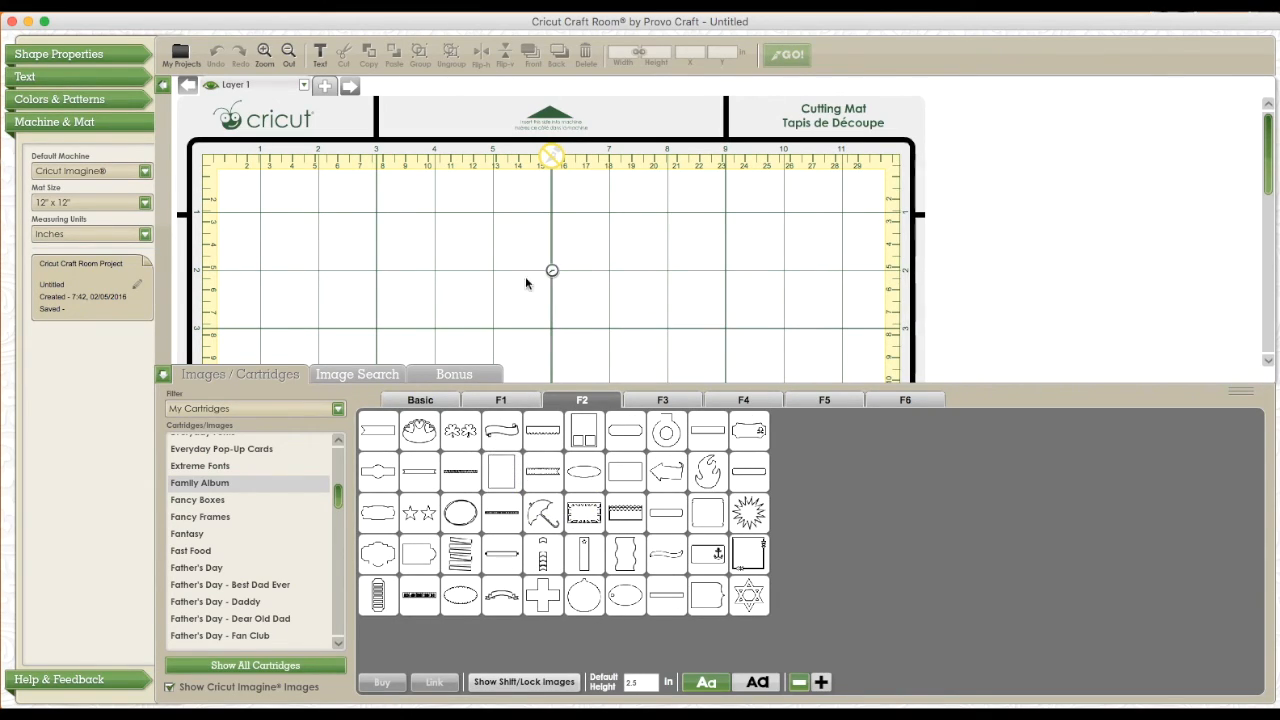
pyautogui.click(162, 374)
pyautogui.moveTo(529, 334); pyautogui.dragTo(461, 402)
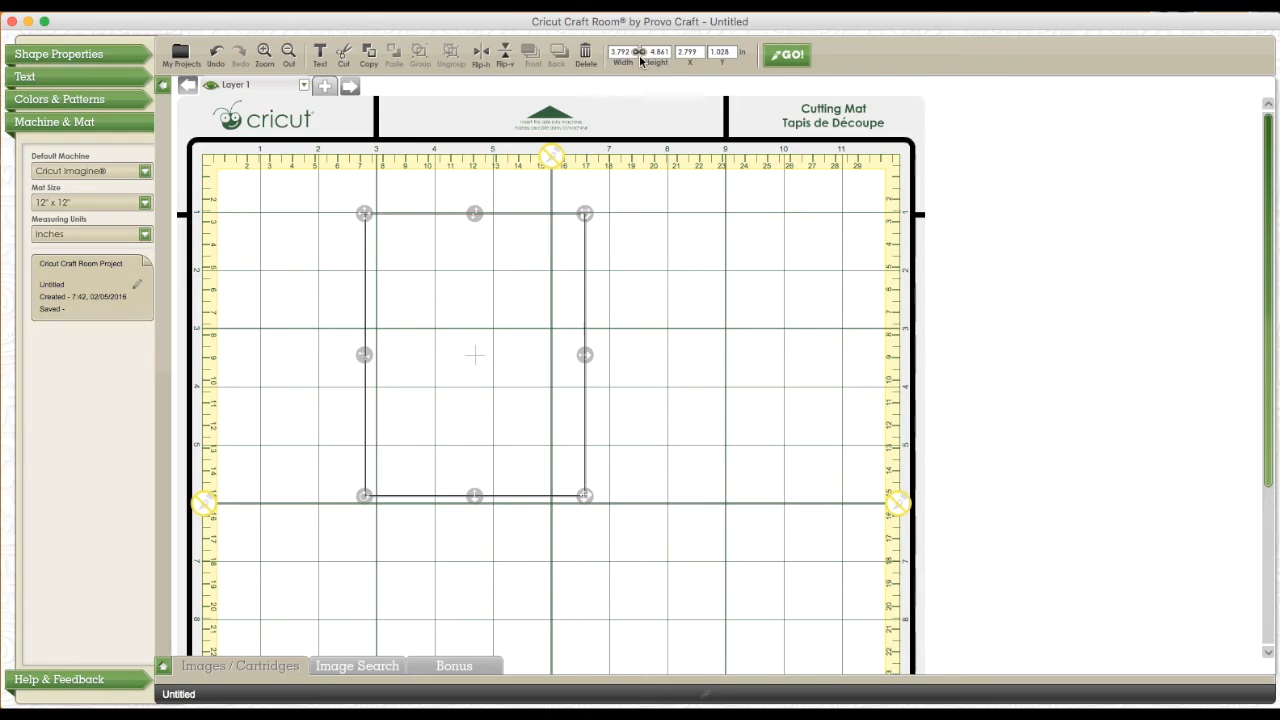
# Resize the rectangle to 12 by 12 inches without keeping proportions and shift it toward the mat's left edge
pyautogui.write('12')
pyautogui.press('Return')
pyautogui.write('12')
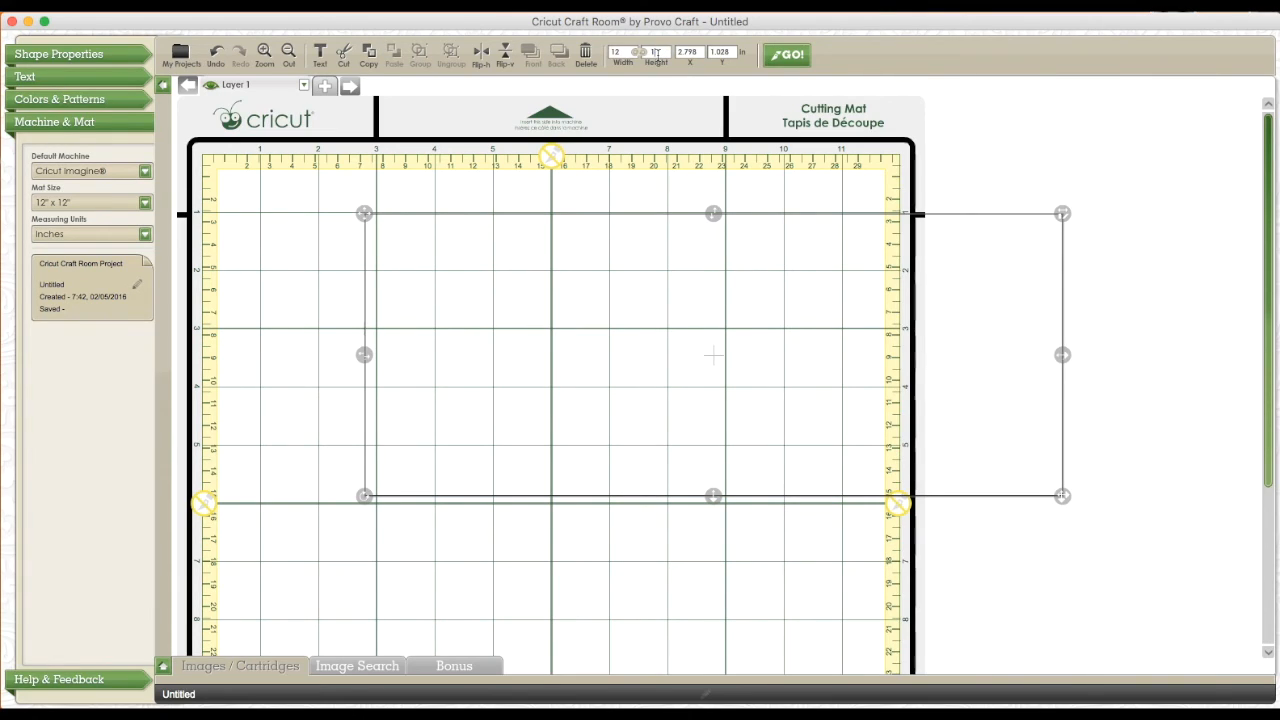
pyautogui.press('Return')
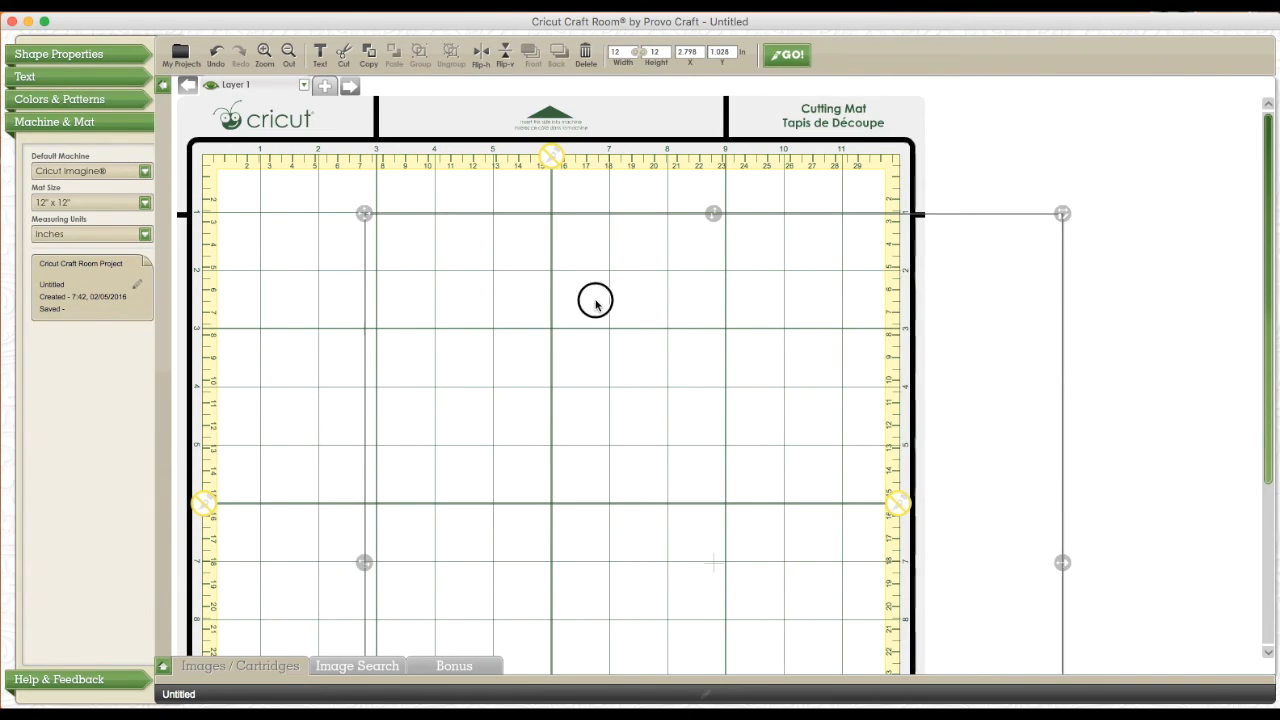
pyautogui.moveTo(594, 297); pyautogui.dragTo(523, 297)
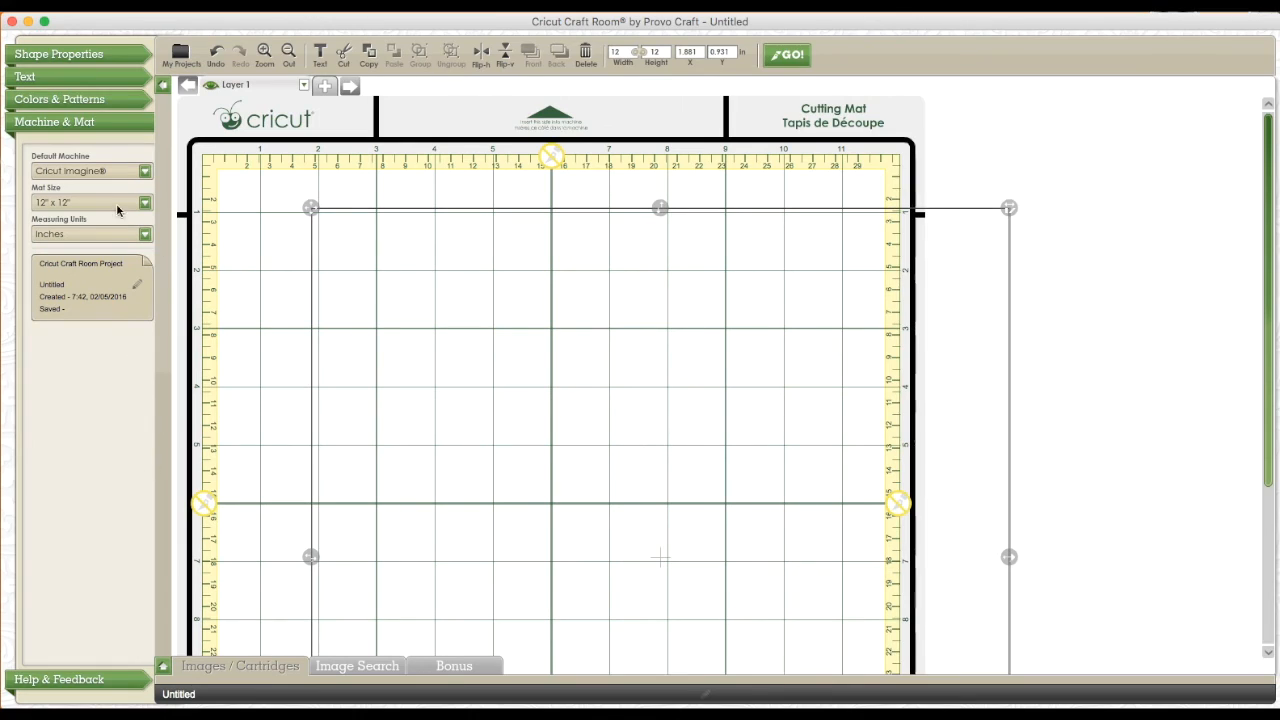
# Fill the 12-inch square with the medium blue from the All Wrapped Up color palette
pyautogui.click(100, 101)
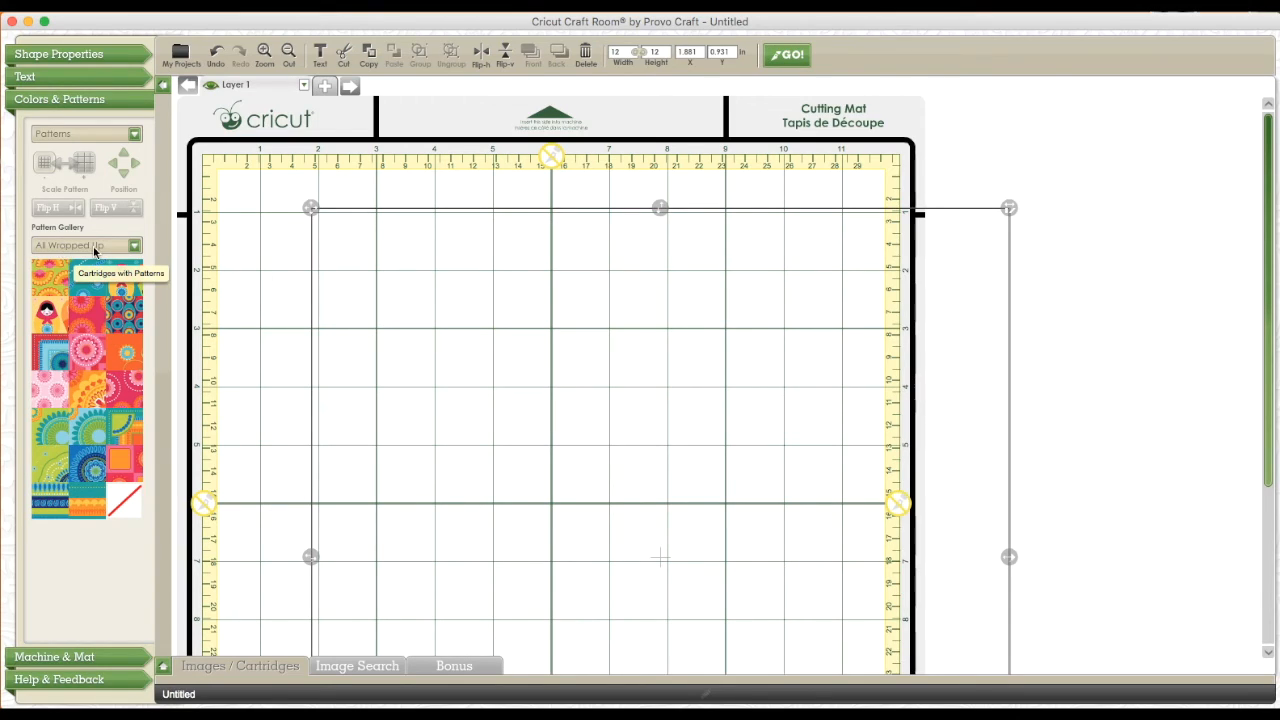
pyautogui.click(130, 135)
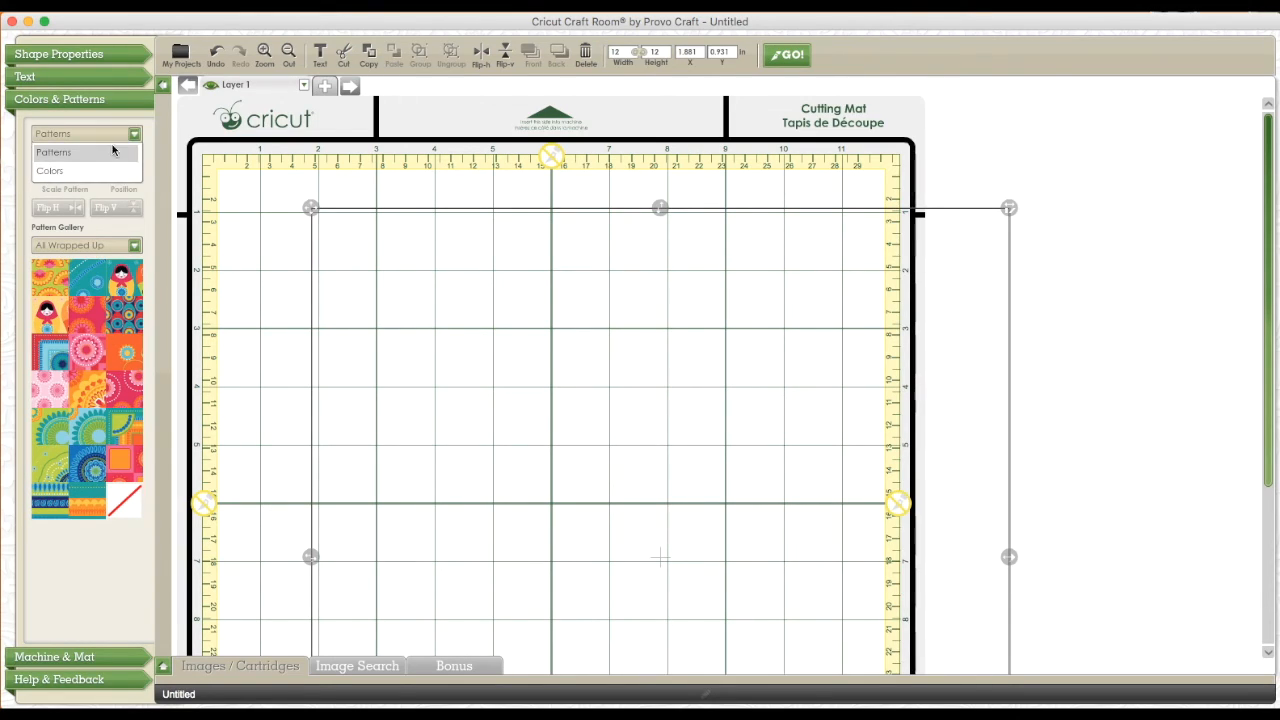
pyautogui.click(88, 170)
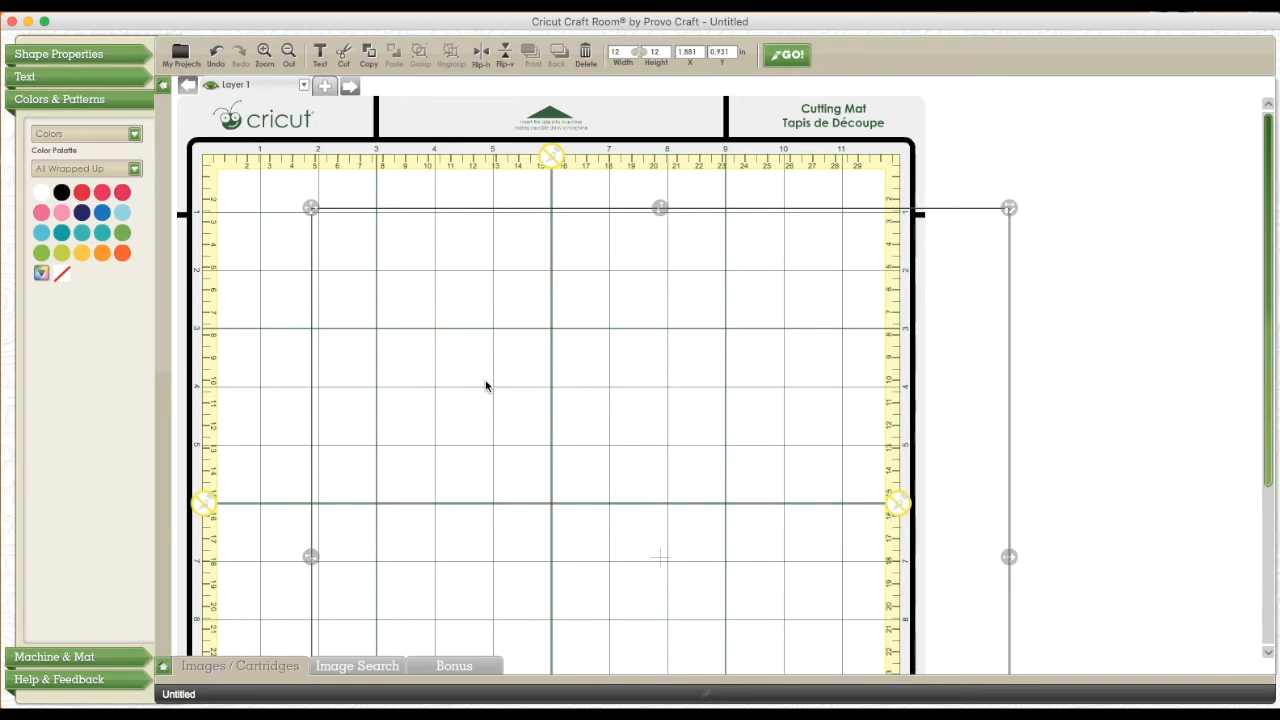
pyautogui.click(102, 212)
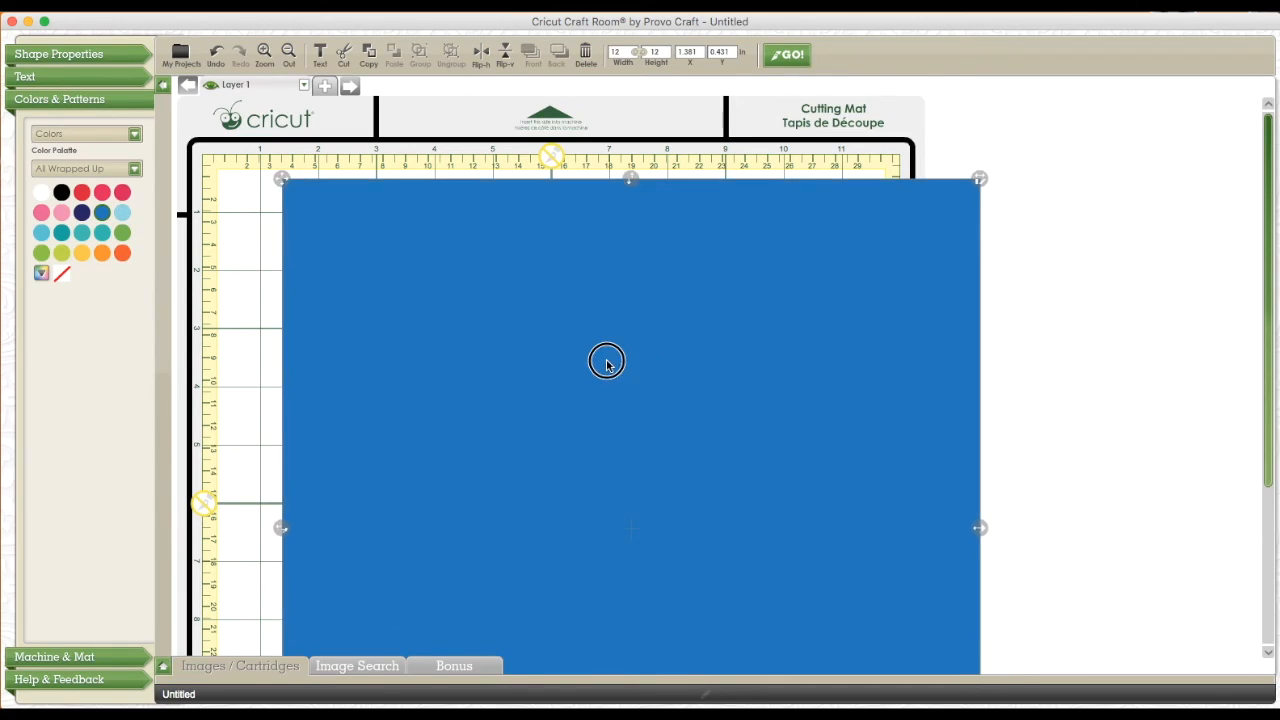
# Move the blue square off the mat into the empty area beside its right edge
pyautogui.moveTo(606, 362); pyautogui.dragTo(556, 344)
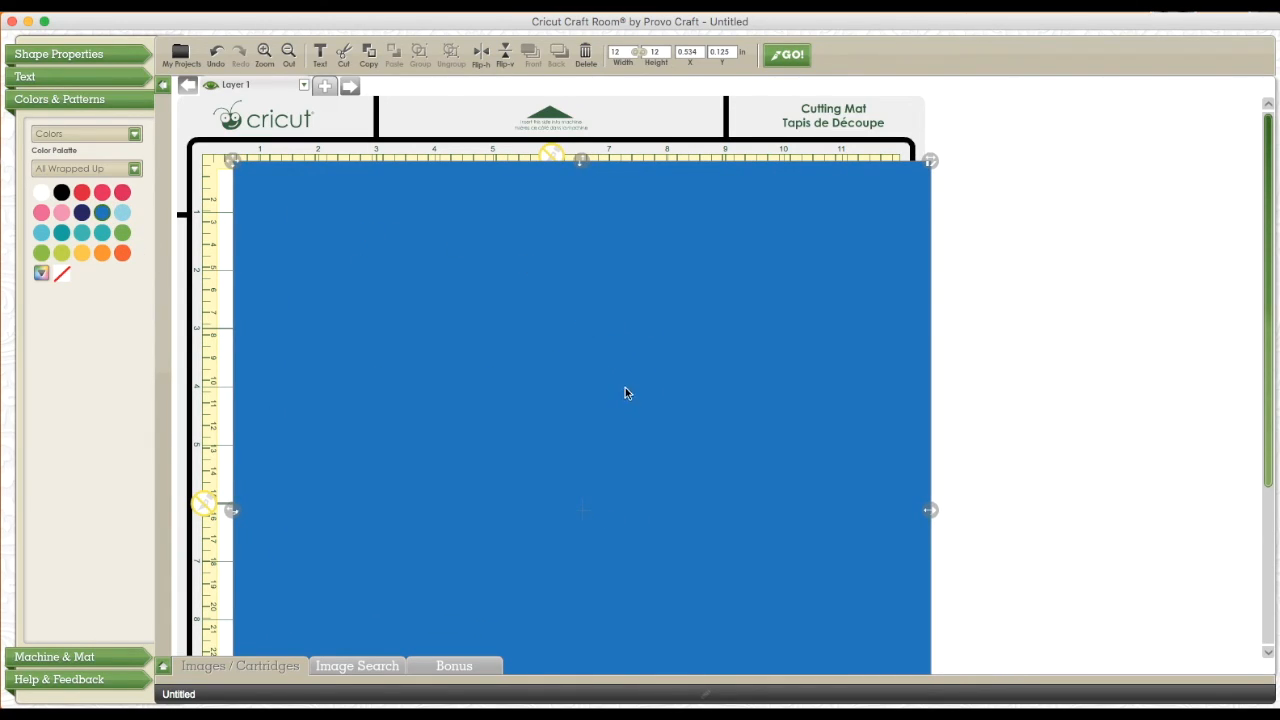
pyautogui.click(289, 55)
pyautogui.click(289, 55)
pyautogui.moveTo(479, 284); pyautogui.dragTo(783, 276)
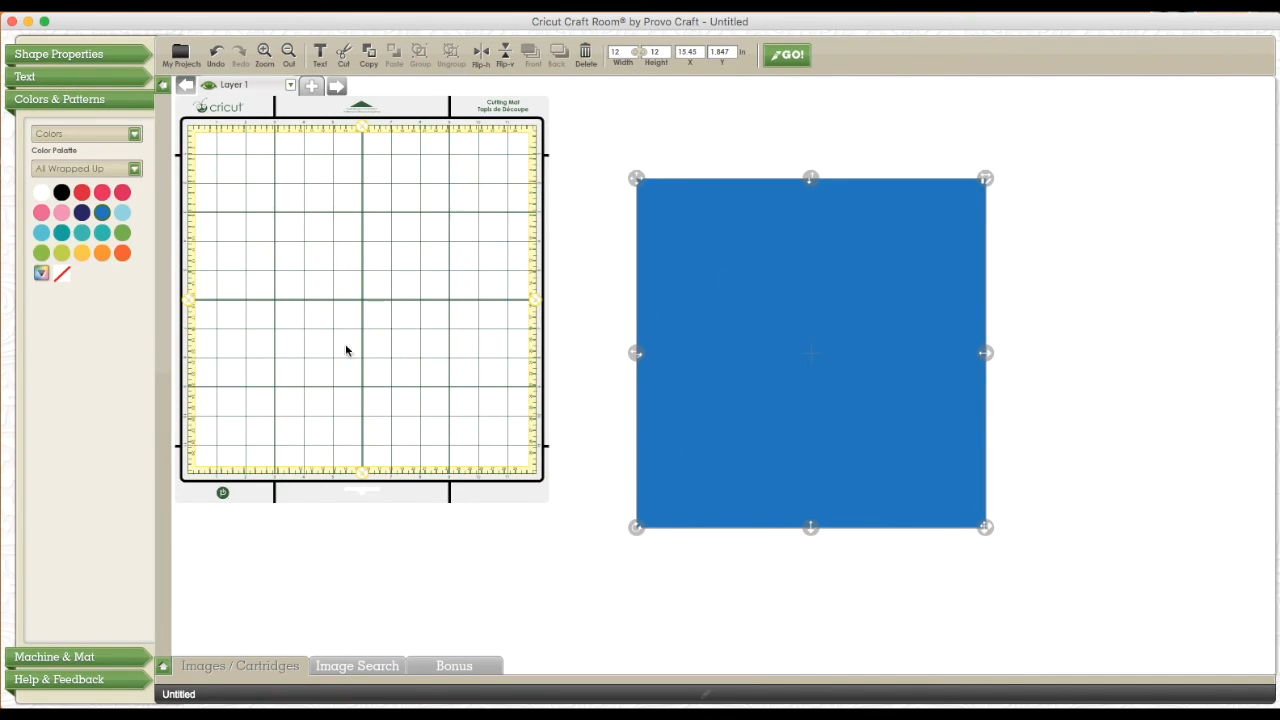
# Show the Shift/Lock versions of the Family Album F4 phrases and place the Little Chef shadow on the mat's upper half
pyautogui.click(163, 666)
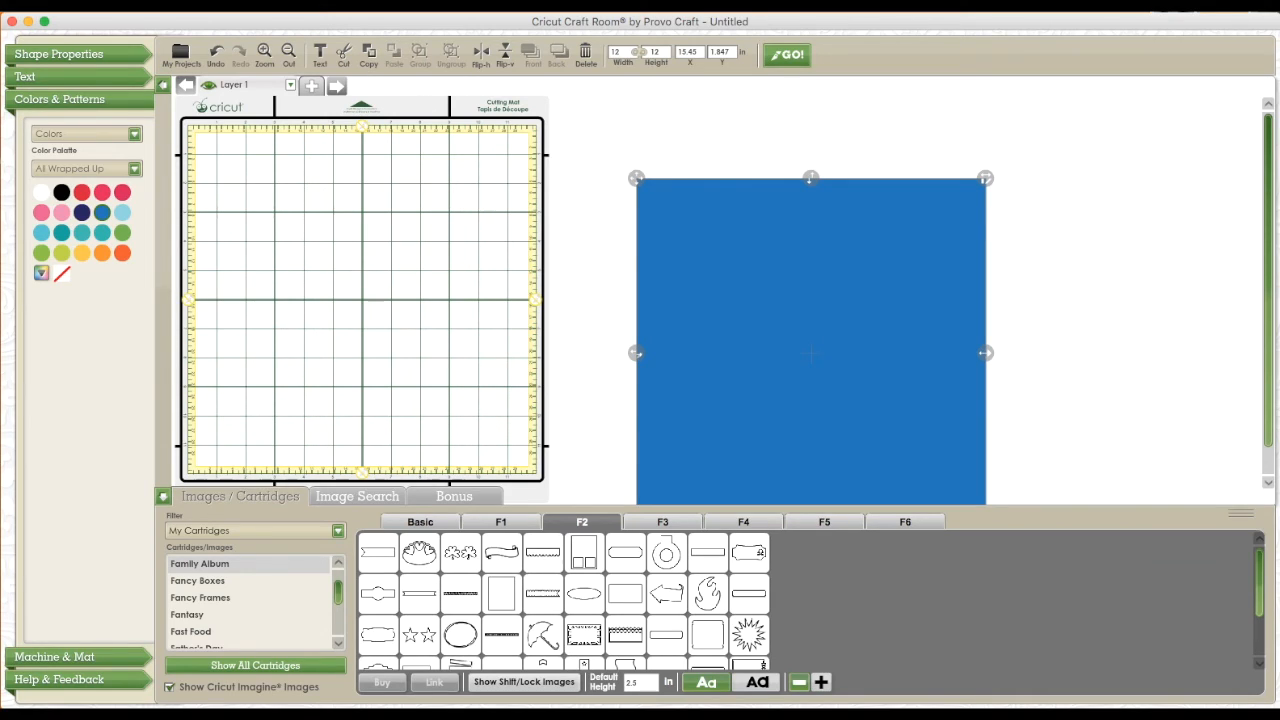
pyautogui.click(750, 524)
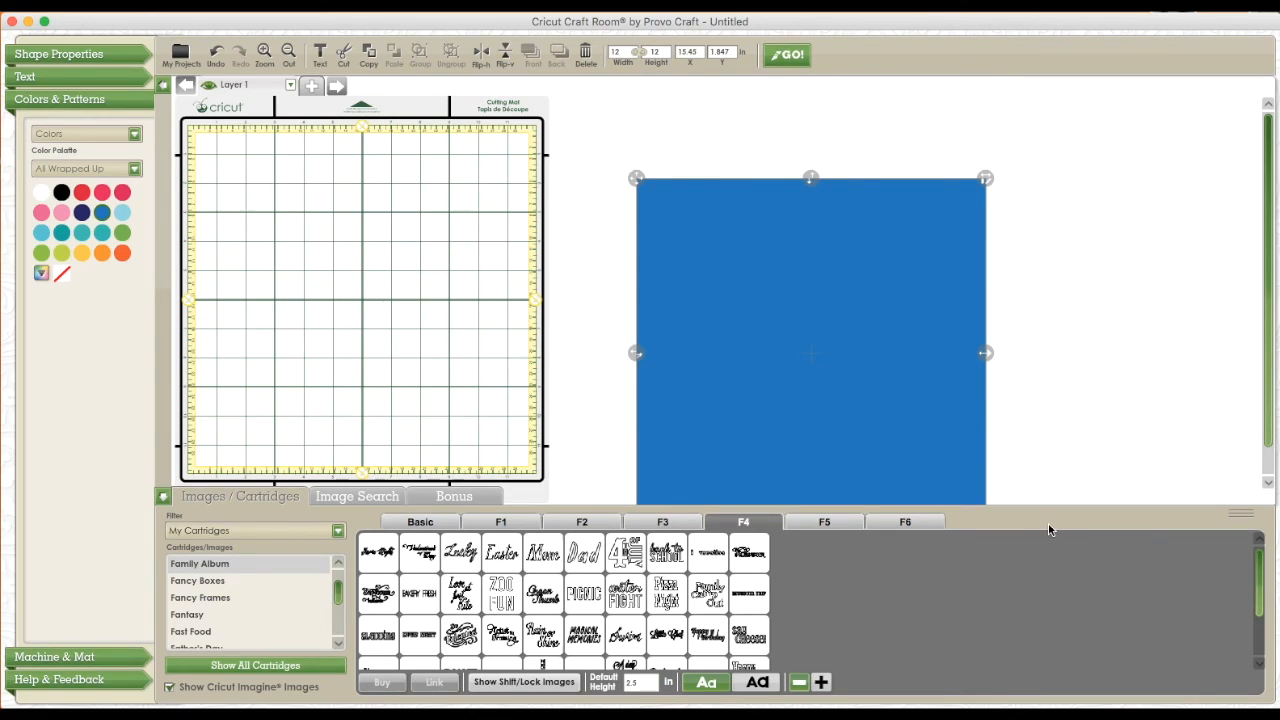
pyautogui.moveTo(1048, 512); pyautogui.dragTo(1046, 426)
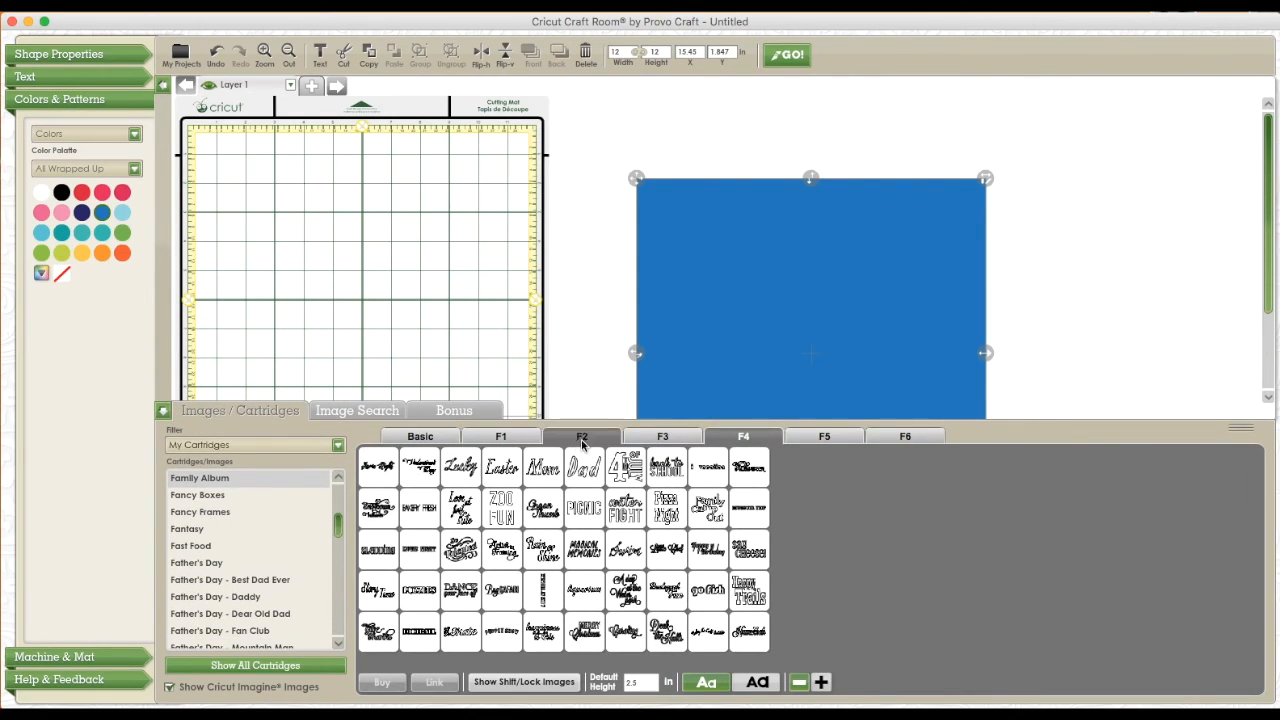
pyautogui.moveTo(543, 510)
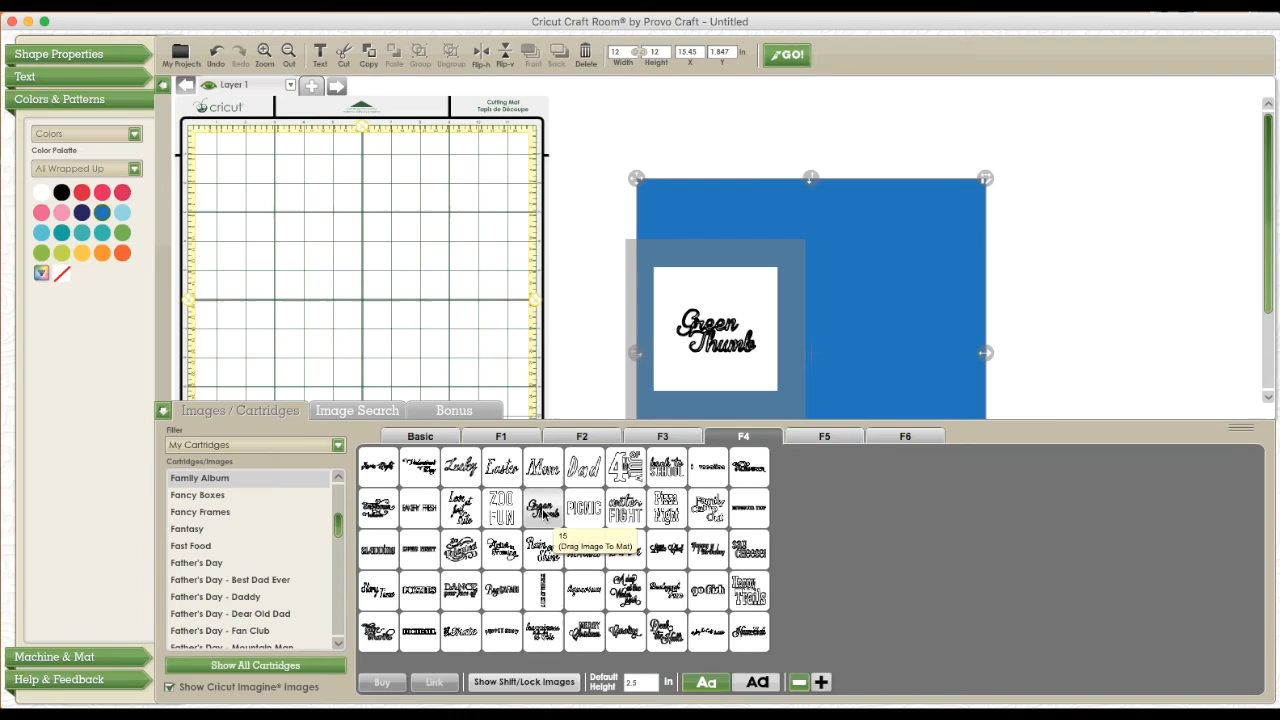
pyautogui.moveTo(640, 521)
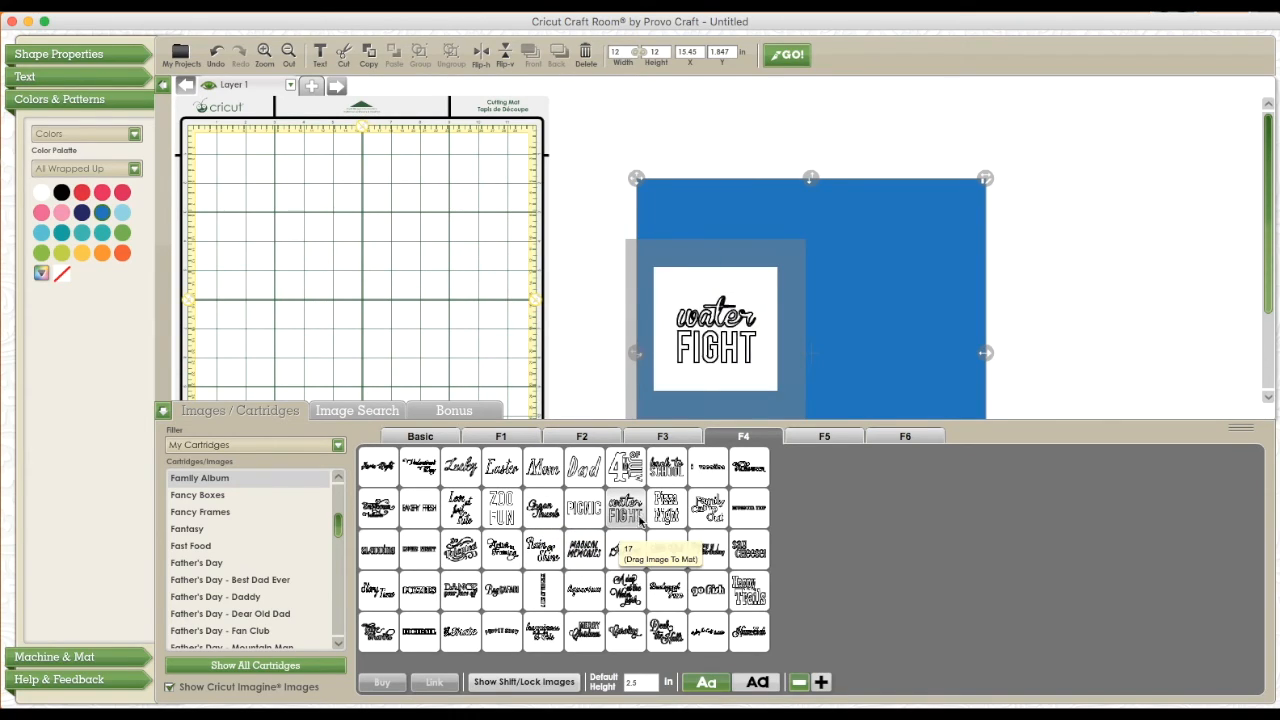
pyautogui.moveTo(658, 562)
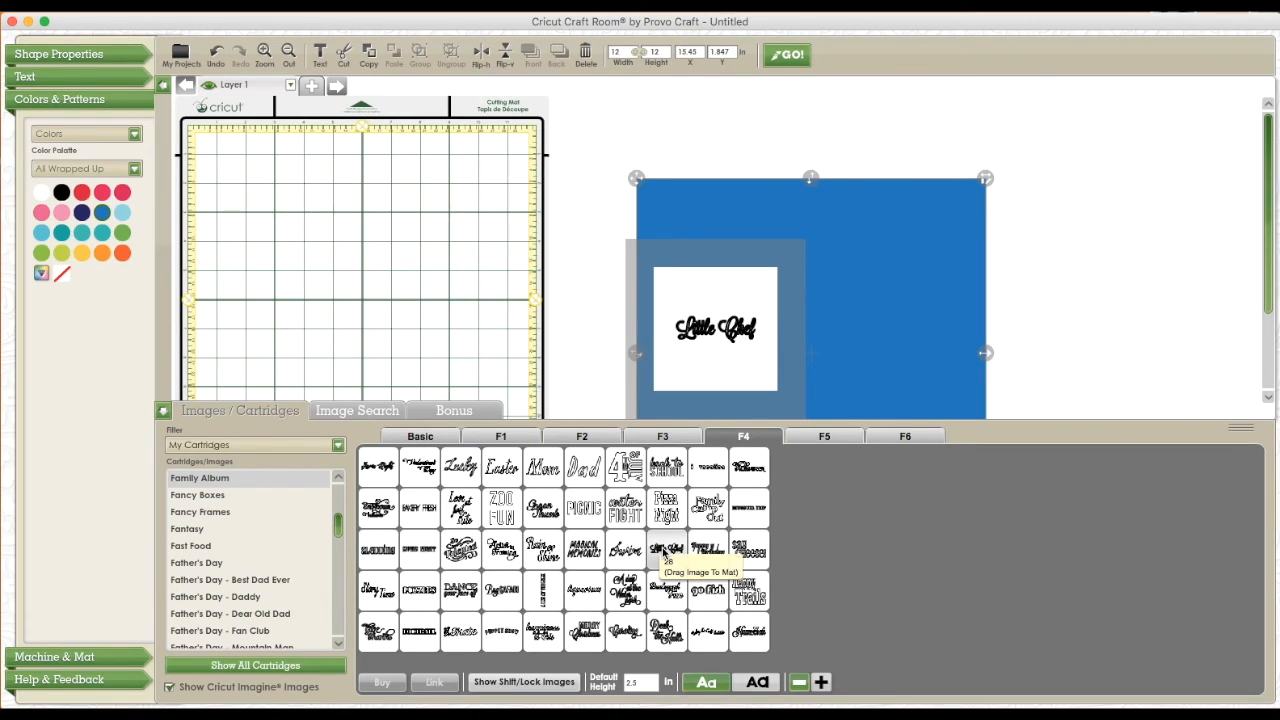
pyautogui.click(522, 682)
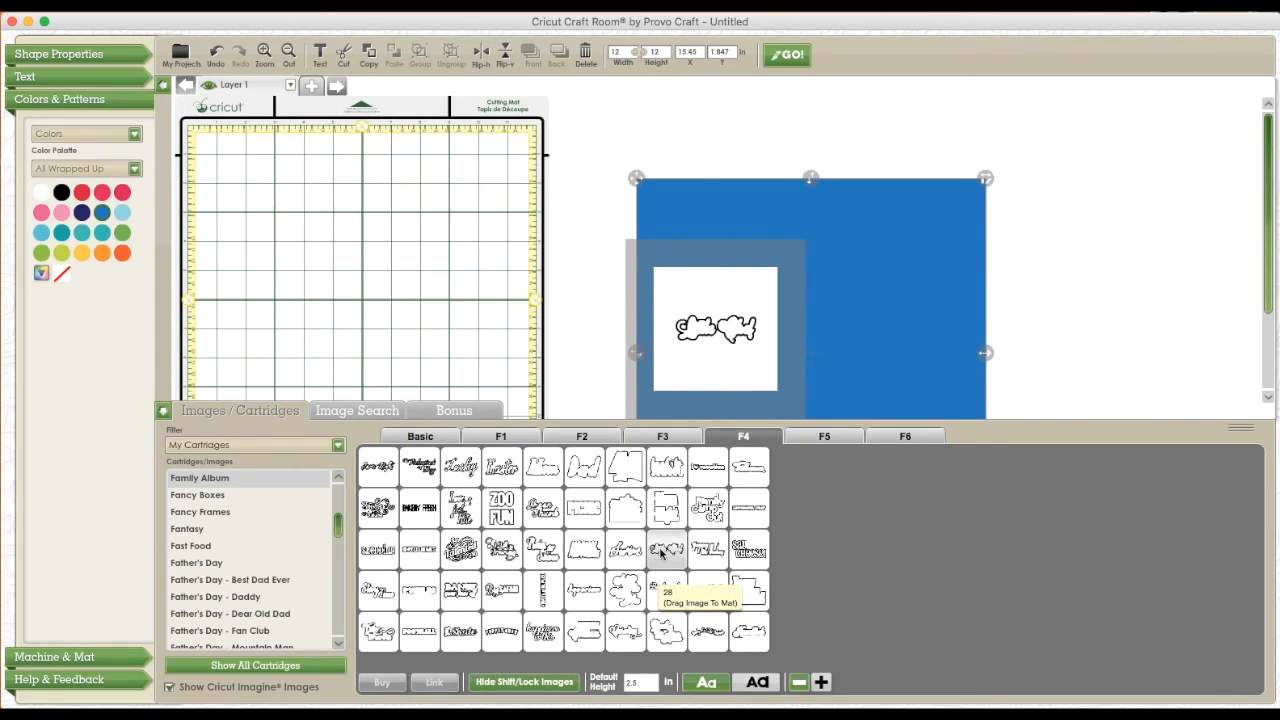
pyautogui.moveTo(660, 549); pyautogui.dragTo(417, 251)
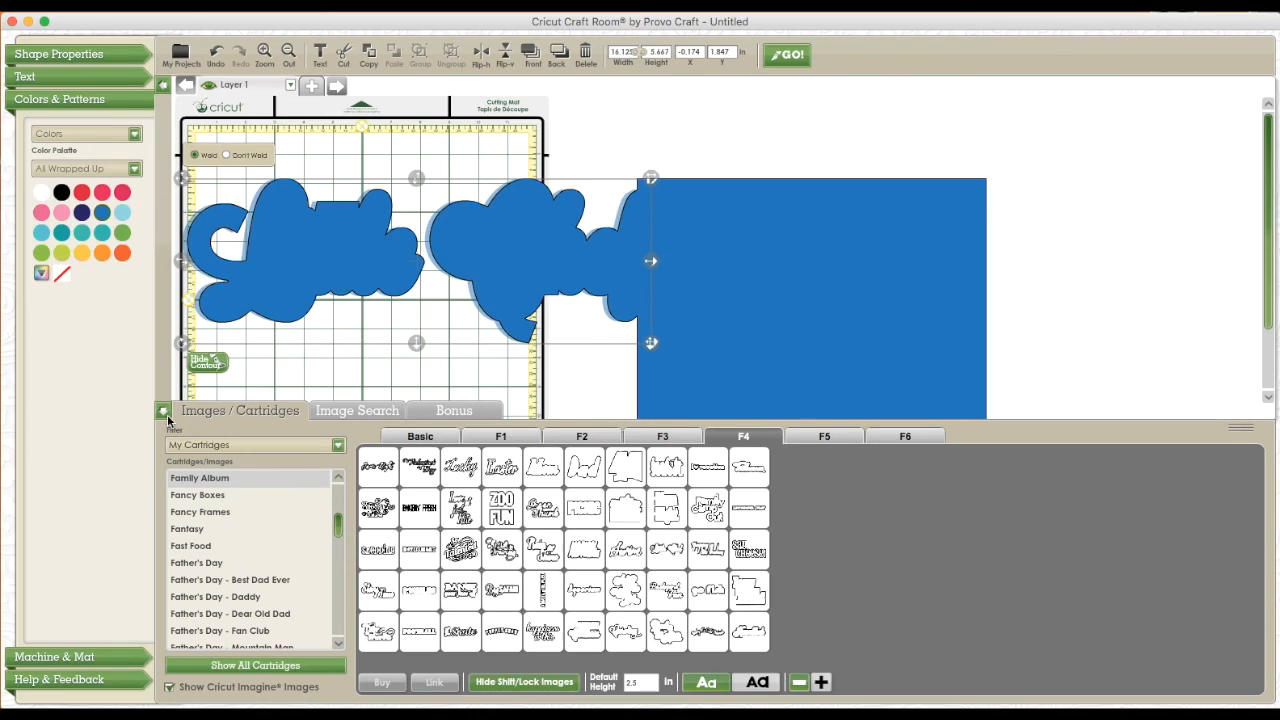
pyautogui.click(163, 410)
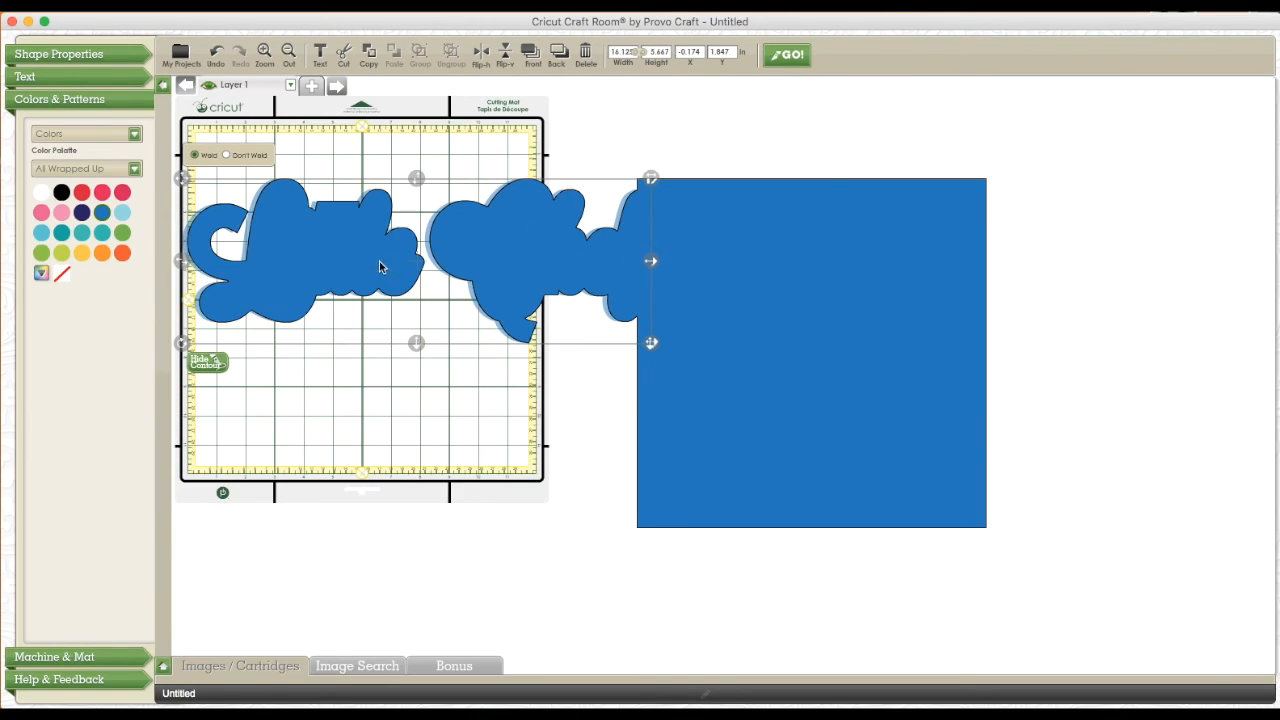
# Set both the Little Chef shadow and the blue square to Don't Weld
pyautogui.click(226, 156)
pyautogui.click(726, 310)
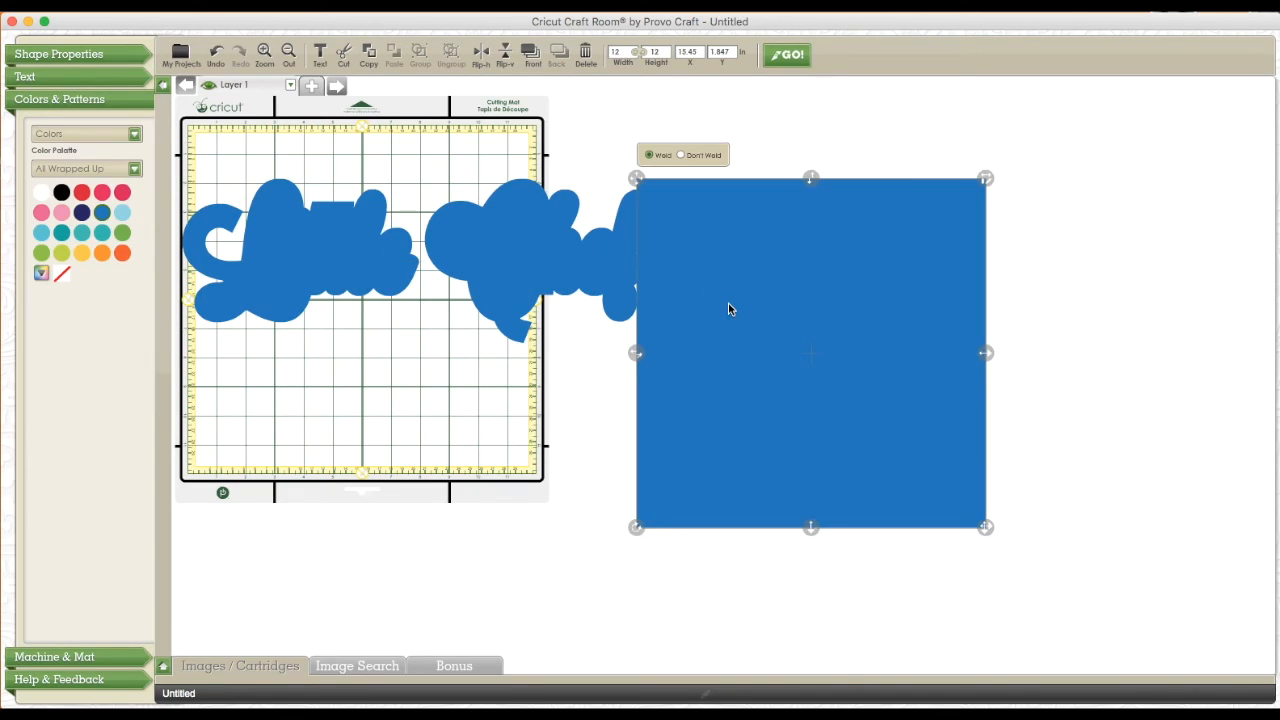
pyautogui.click(682, 155)
# Hide the Shift/Lock images, place the regular Little Chef phrase below its shadow, and set it to Don't Weld
pyautogui.click(163, 667)
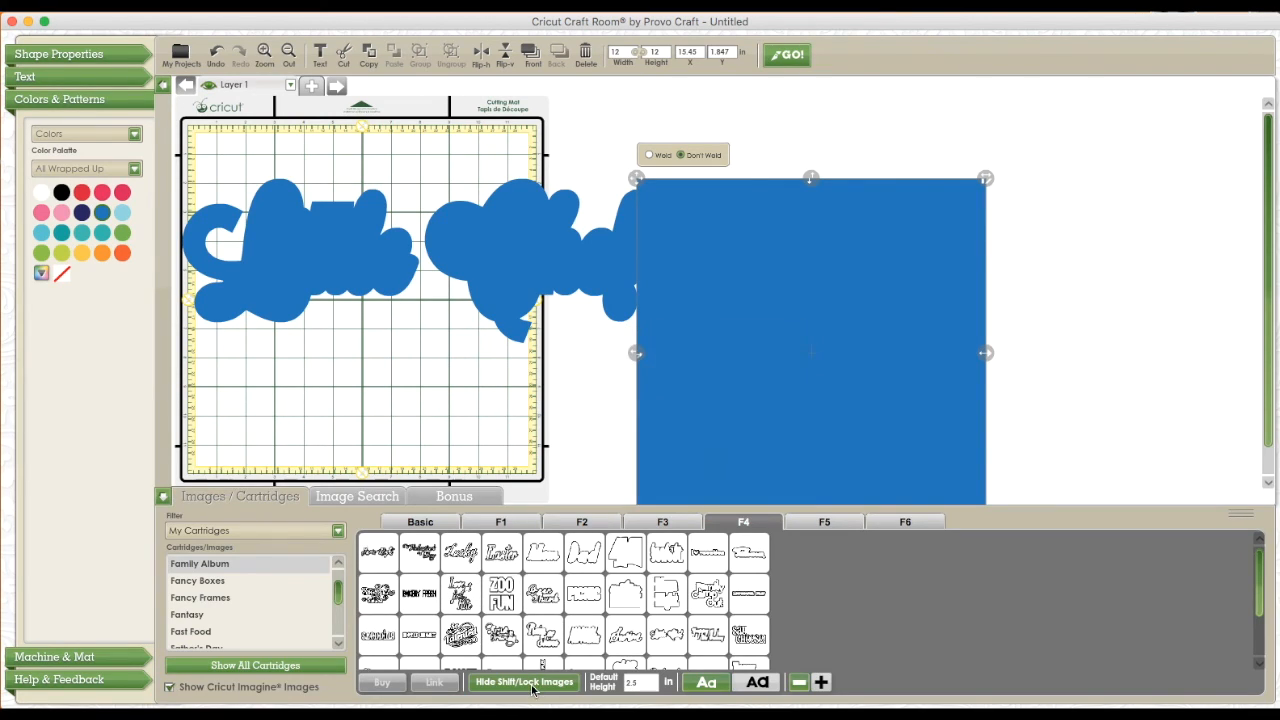
pyautogui.moveTo(662, 633)
pyautogui.moveTo(665, 634); pyautogui.dragTo(398, 403)
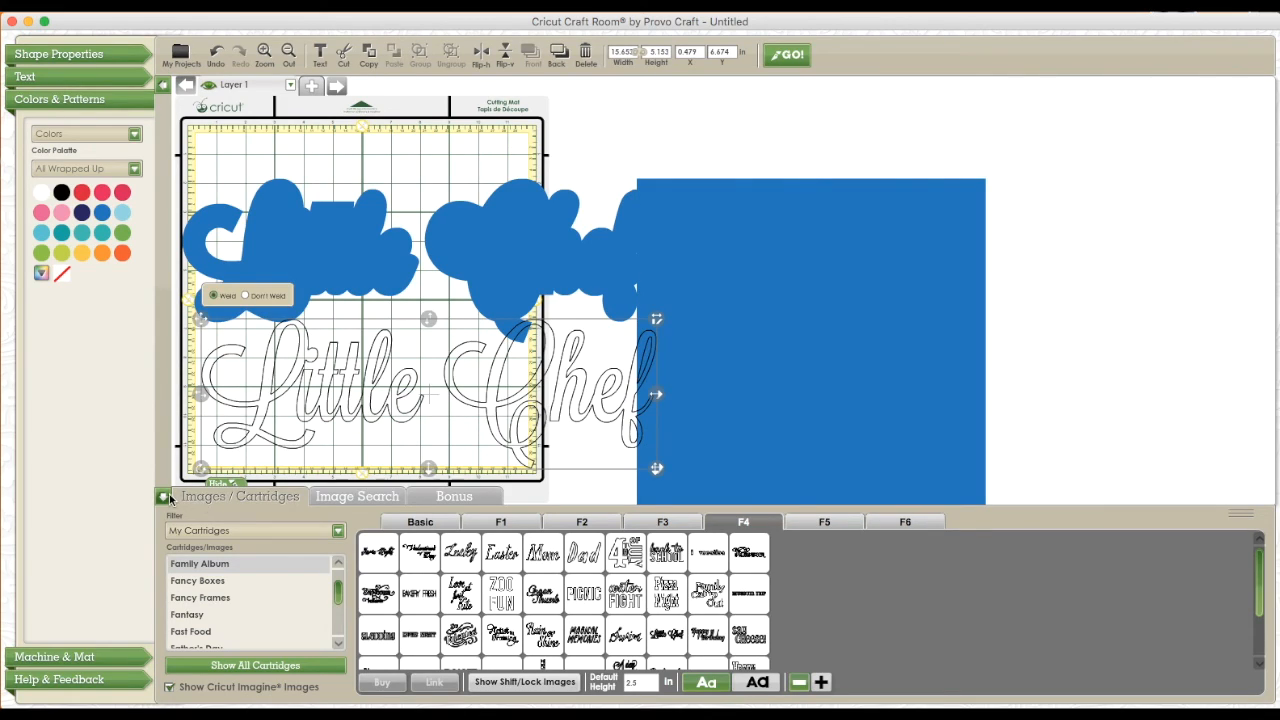
pyautogui.click(163, 496)
pyautogui.click(245, 297)
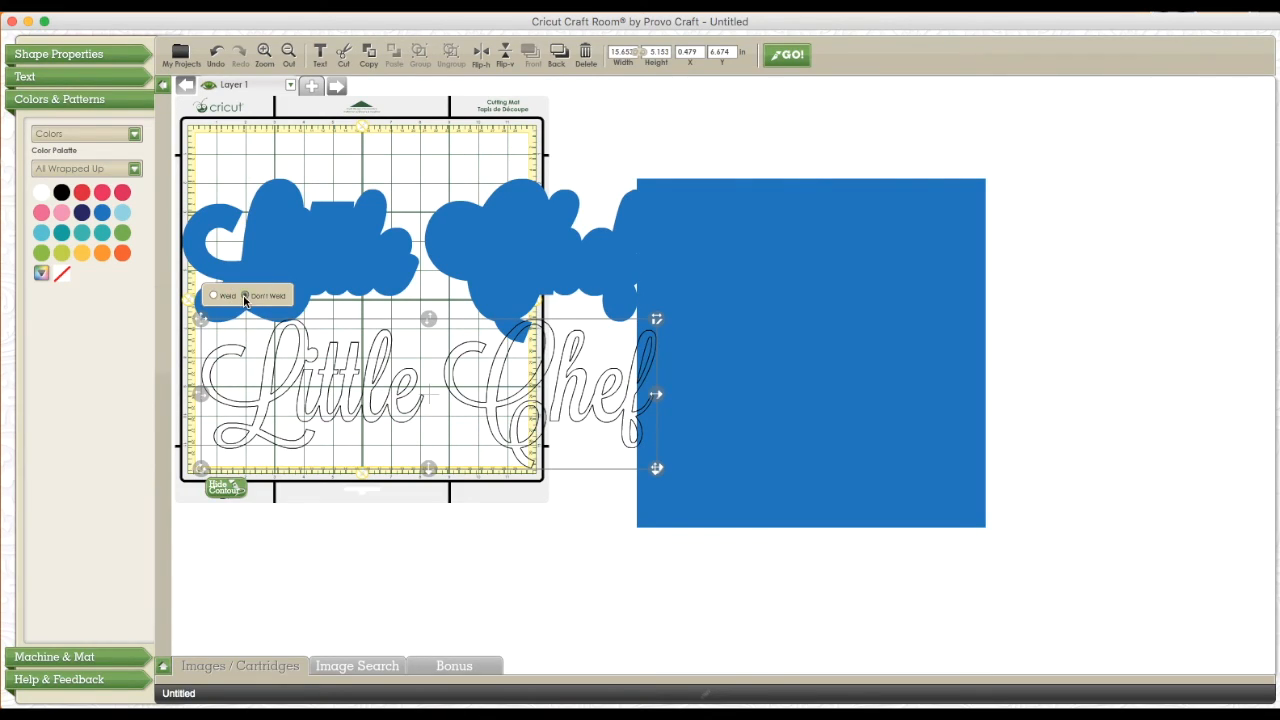
# Move the blue square clear of the Little Chef phrases and colour the Little Chef shadow white
pyautogui.moveTo(829, 332); pyautogui.dragTo(889, 339)
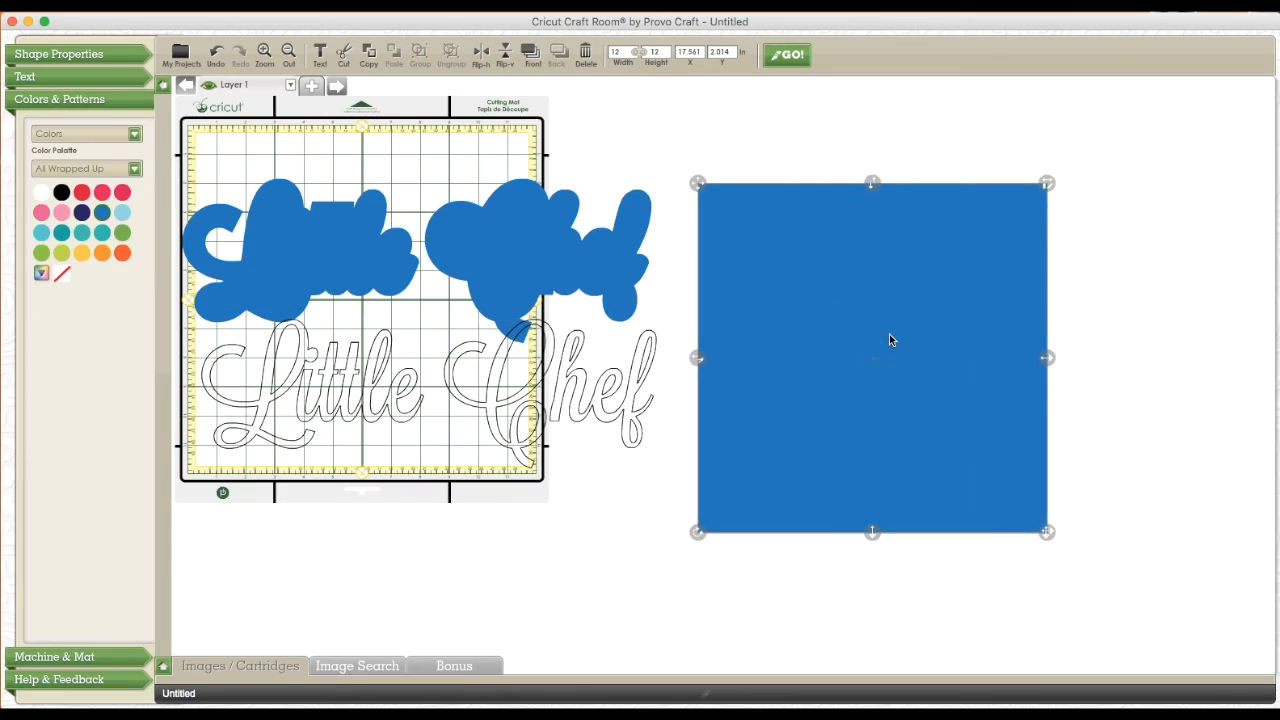
pyautogui.click(527, 244)
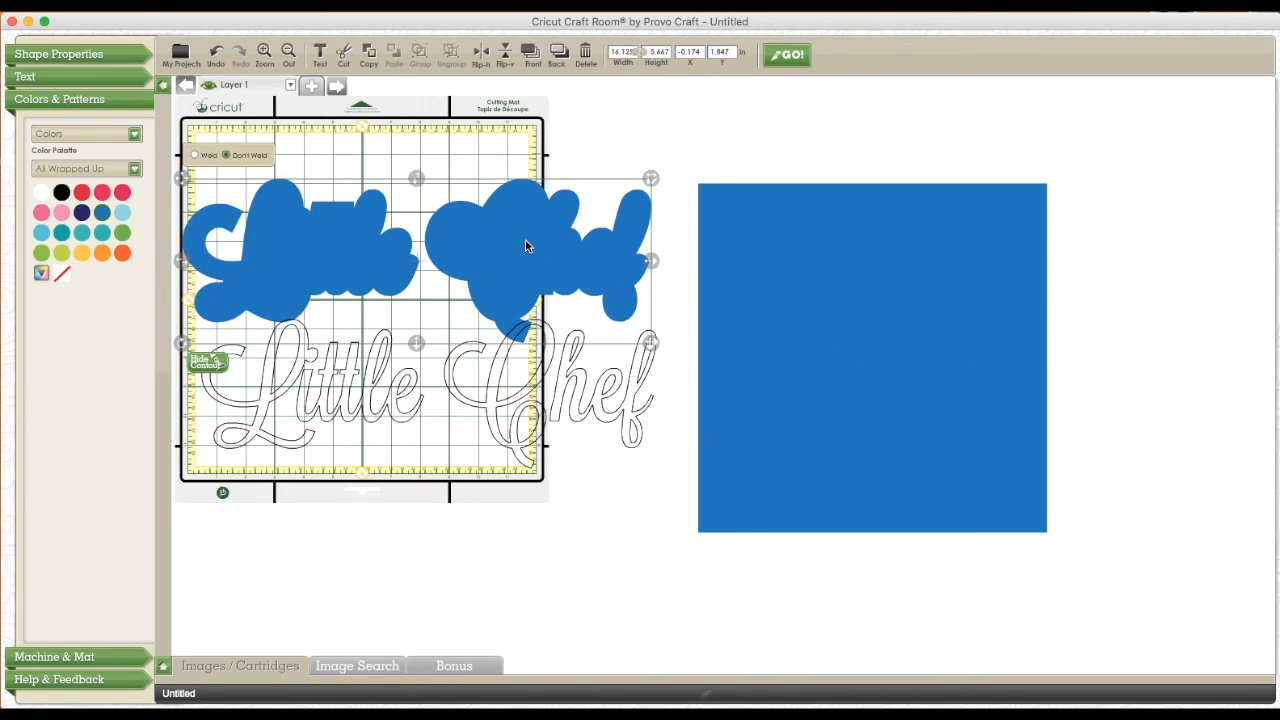
pyautogui.click(40, 196)
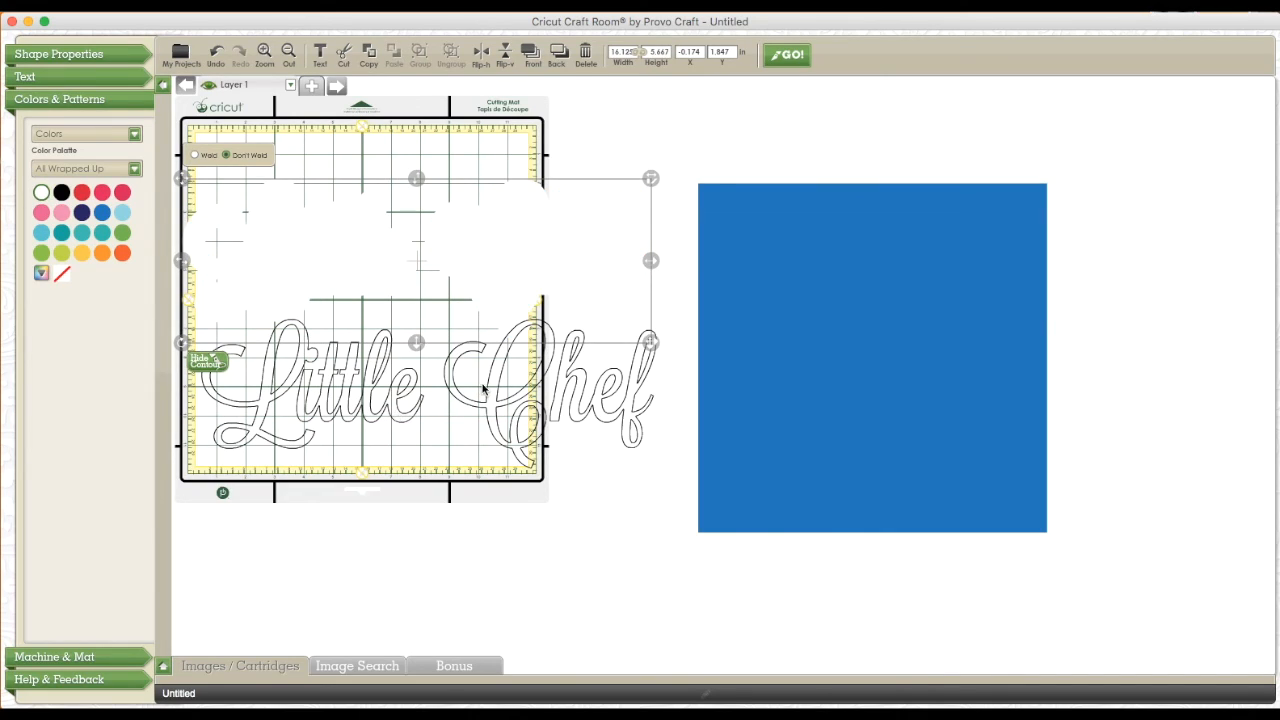
# Colour the regular Little Chef phrase the same blue as the square
pyautogui.click(507, 414)
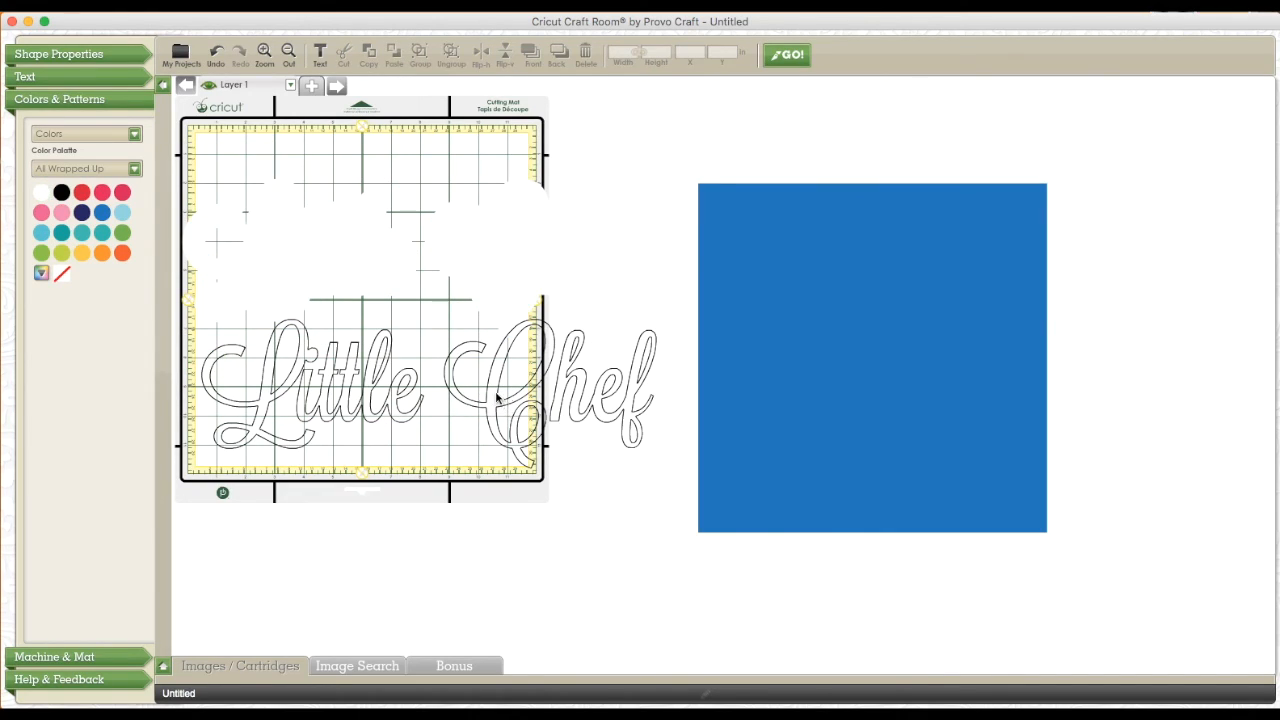
pyautogui.click(495, 390)
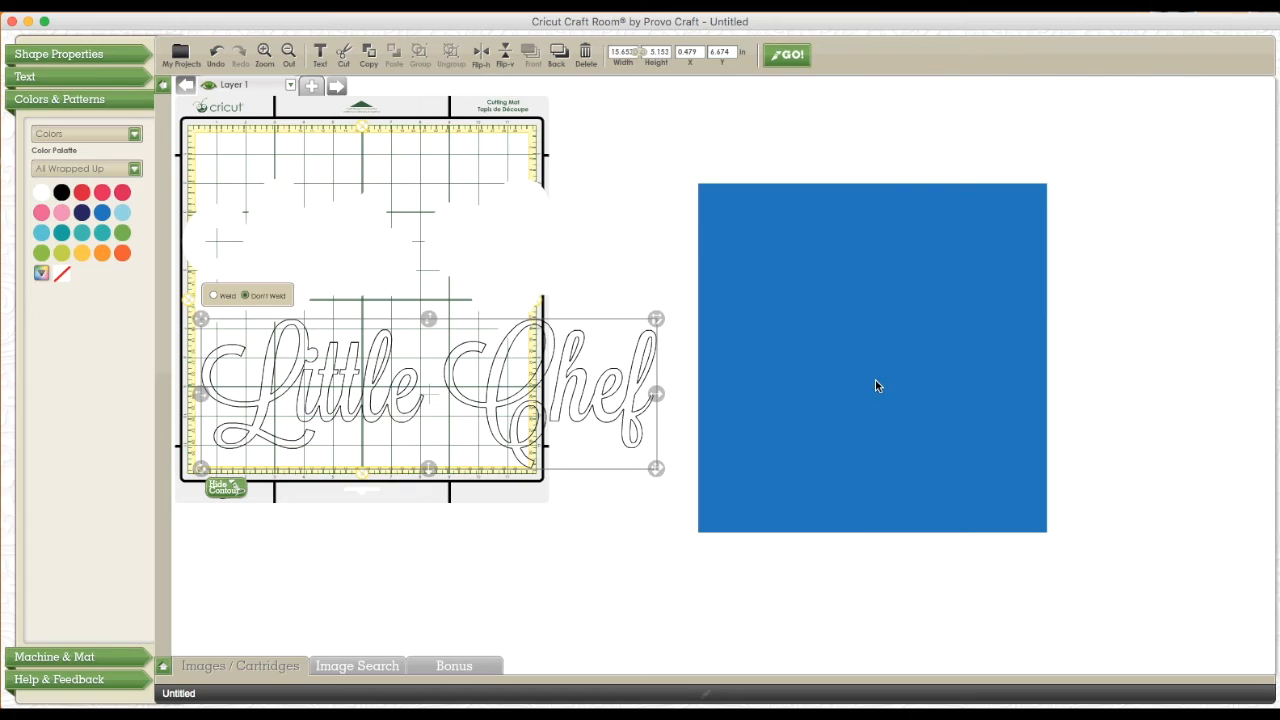
pyautogui.click(102, 212)
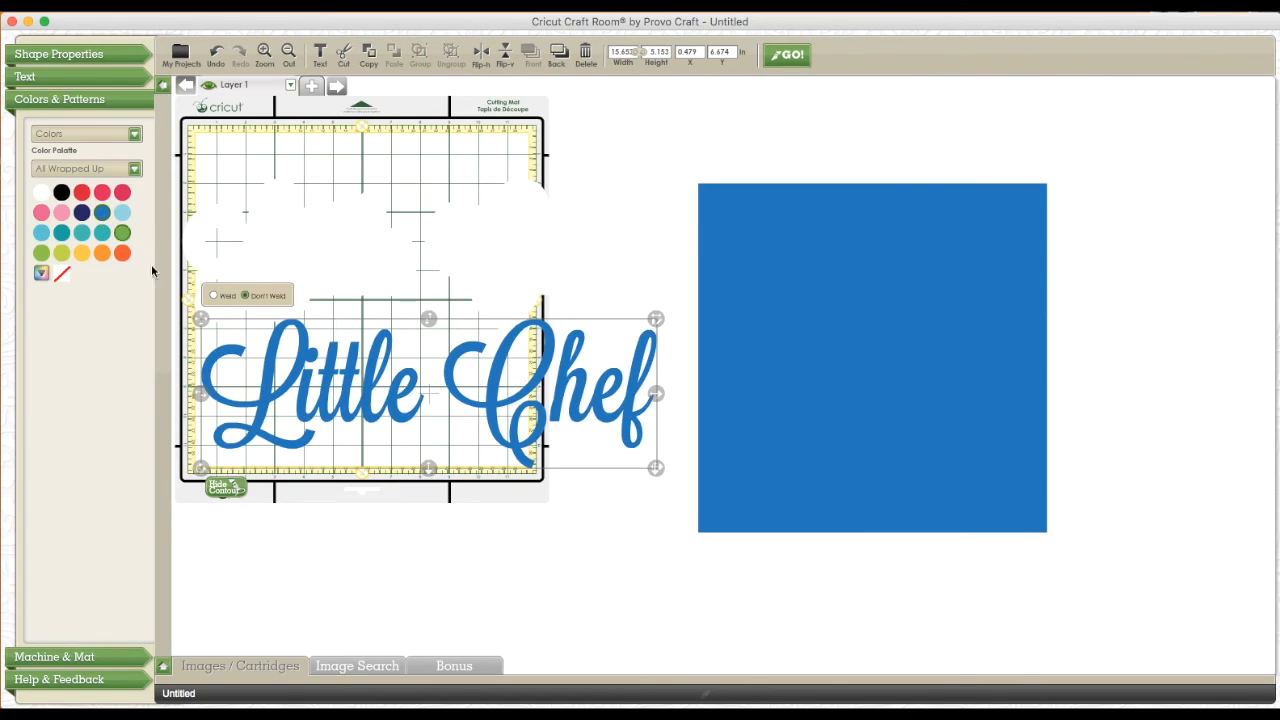
# Place the white shadow over the blue square's upper half and layer the blue Little Chef phrase centred on it
pyautogui.moveTo(491, 400); pyautogui.dragTo(480, 488)
pyautogui.moveTo(571, 286); pyautogui.dragTo(940, 291)
pyautogui.moveTo(679, 291); pyautogui.dragTo(849, 306)
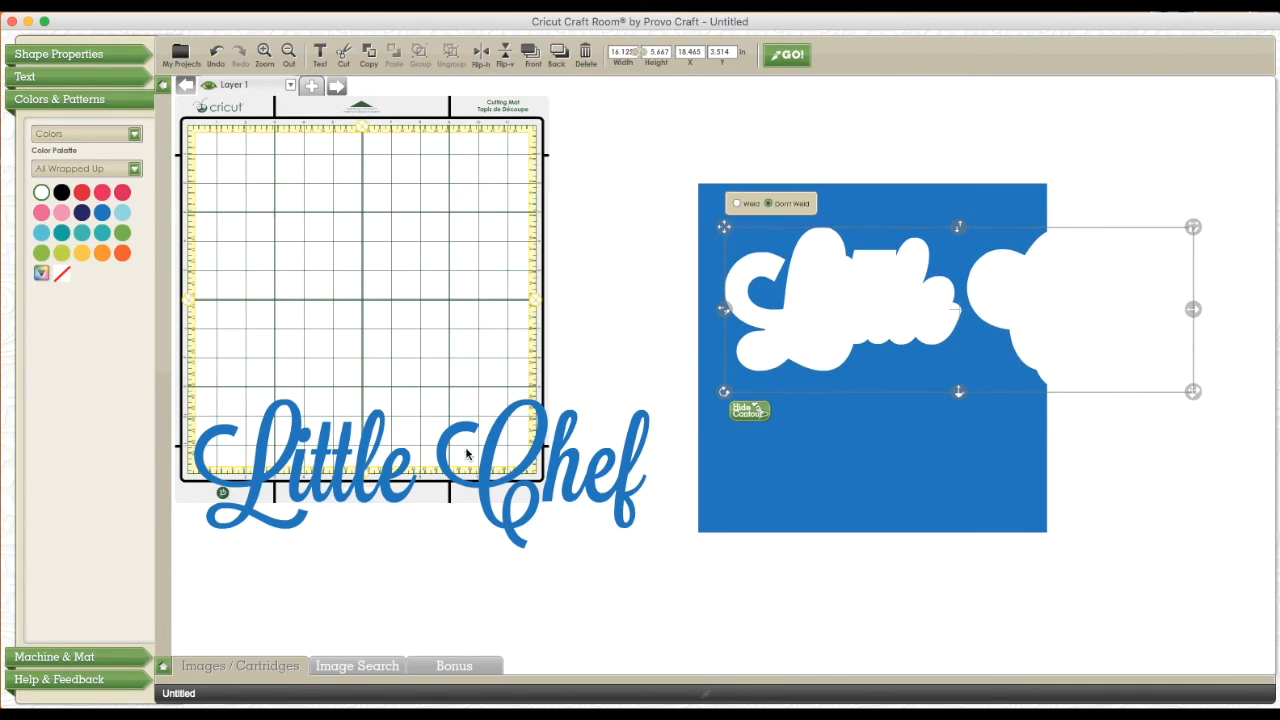
pyautogui.moveTo(478, 495); pyautogui.dragTo(1021, 328)
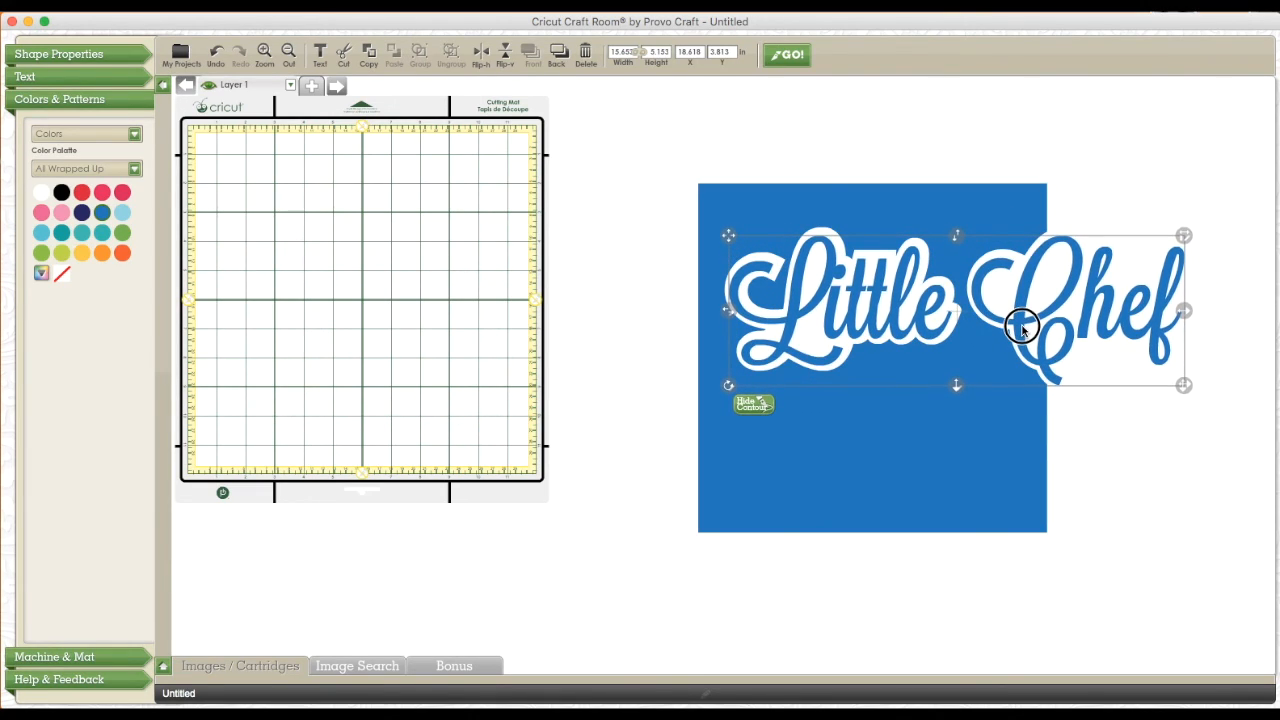
# Move the blue square back onto the mat and group the Little Chef phrase with its shadow
pyautogui.moveTo(918, 441); pyautogui.dragTo(446, 400)
pyautogui.moveTo(632, 143); pyautogui.dragTo(1270, 528)
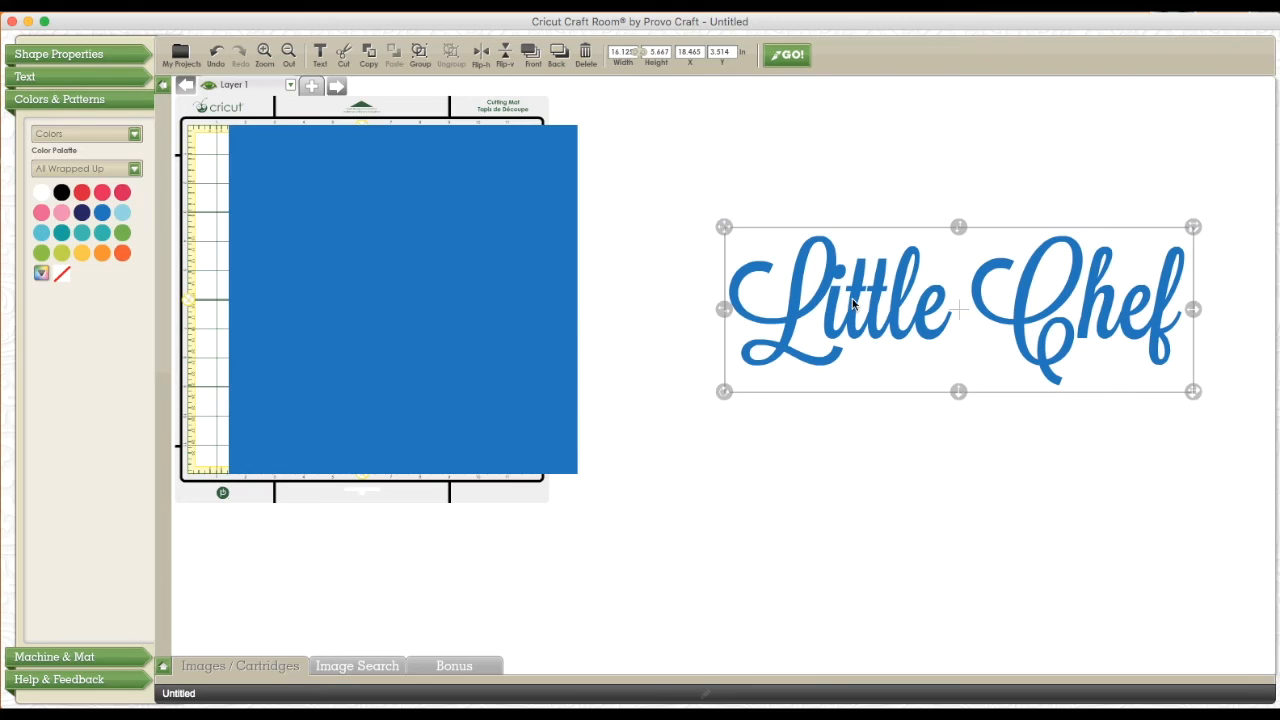
pyautogui.rightClick(853, 304)
pyautogui.click(880, 371)
# Place the Little Chef group along the blue square's upper edge, scaled down proportionally to about 11 inches wide
pyautogui.moveTo(899, 320); pyautogui.dragTo(442, 233)
pyautogui.click(897, 500)
pyautogui.click(573, 206)
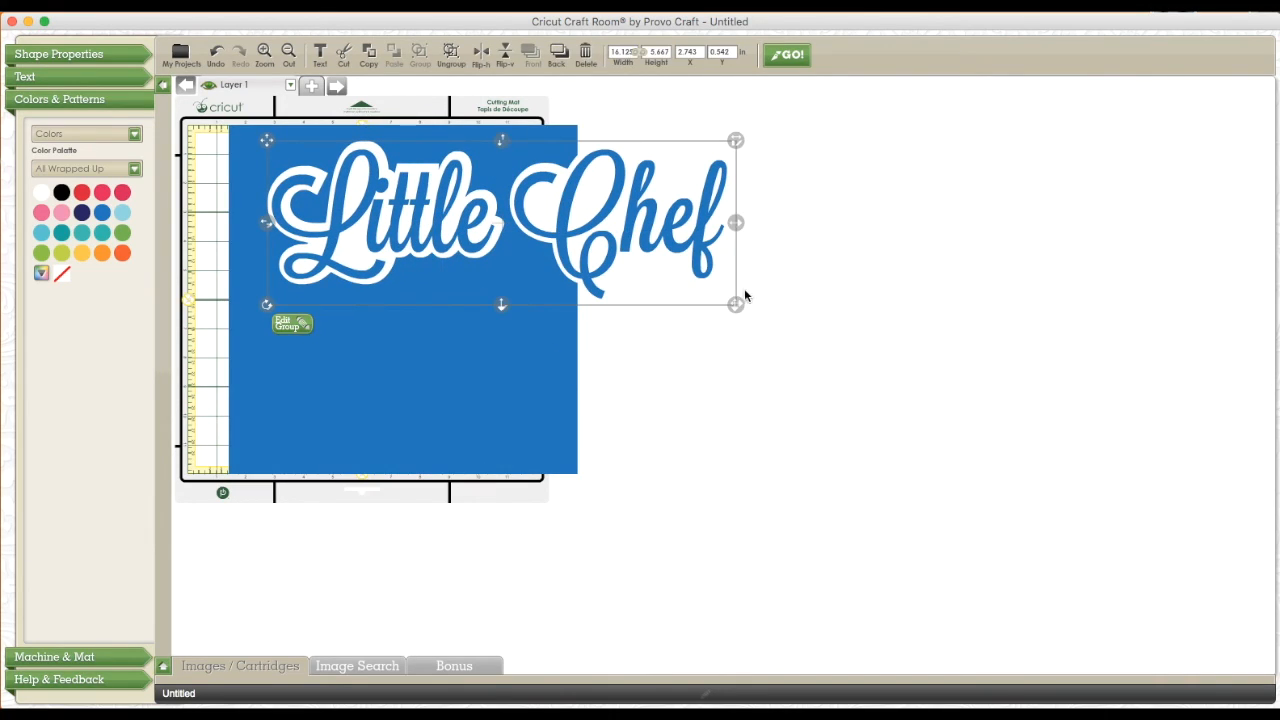
pyautogui.moveTo(739, 306); pyautogui.dragTo(614, 257)
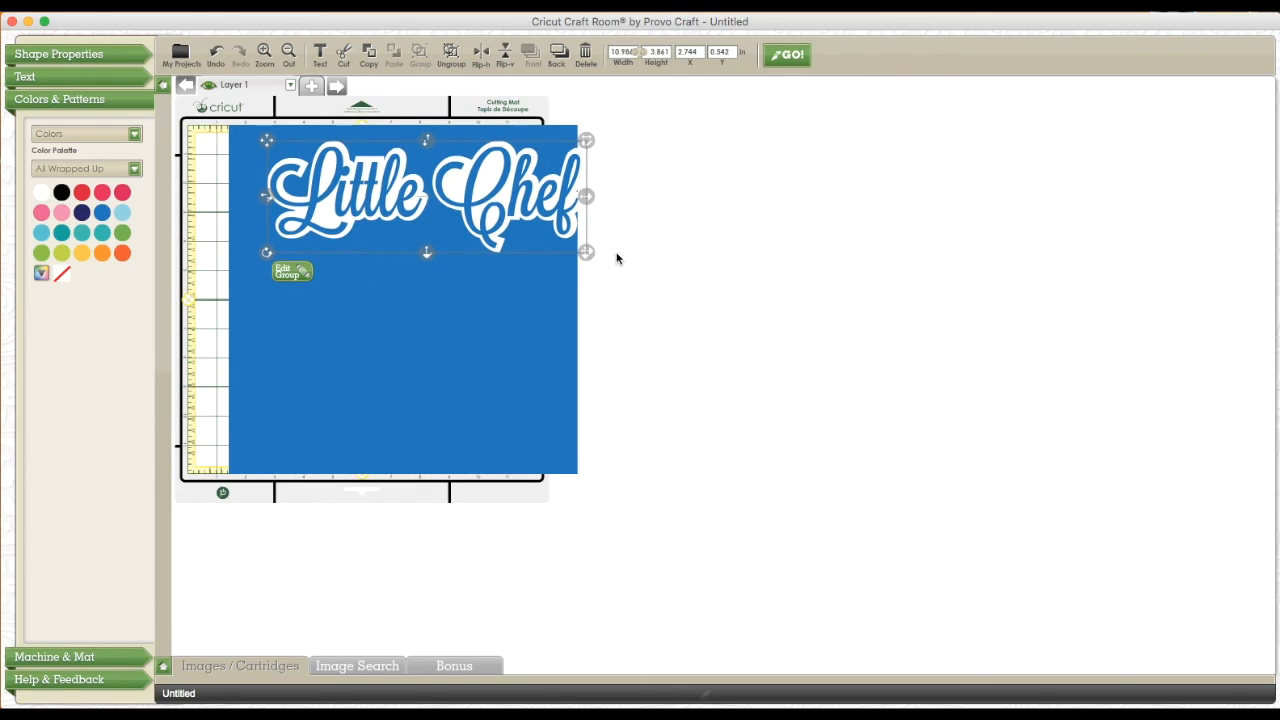
pyautogui.moveTo(544, 215); pyautogui.dragTo(512, 207)
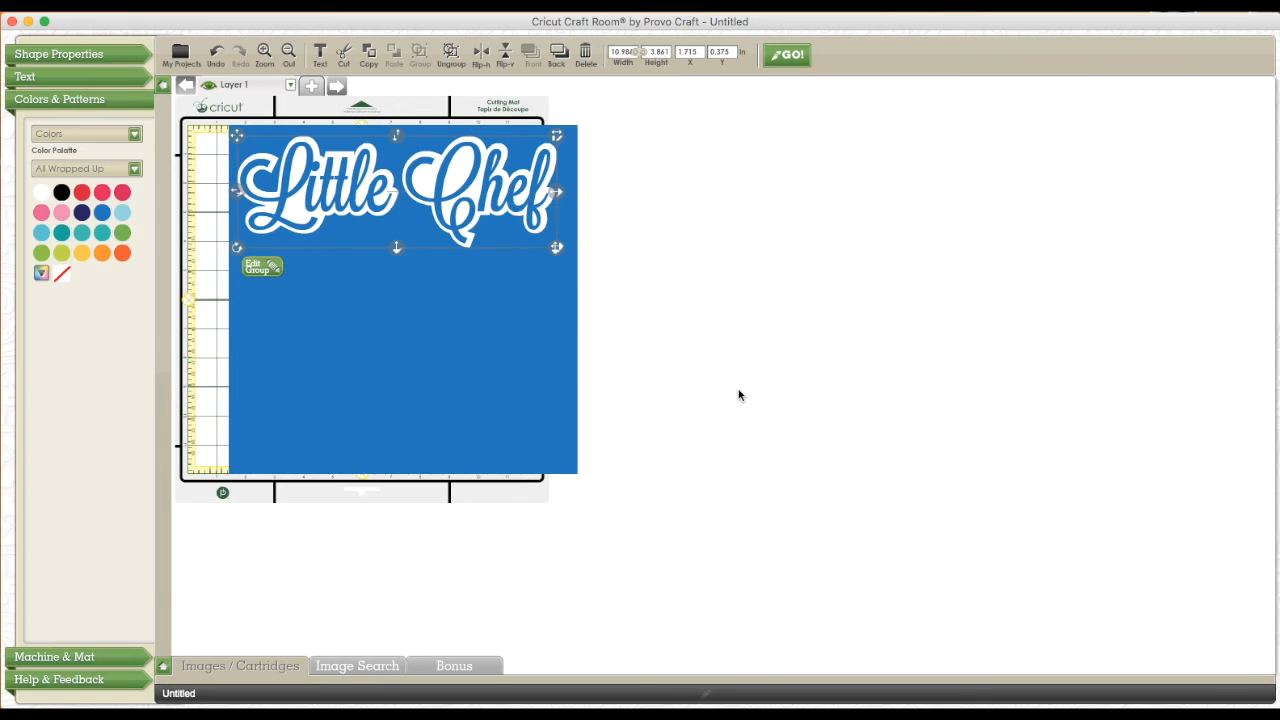
pyautogui.click(769, 398)
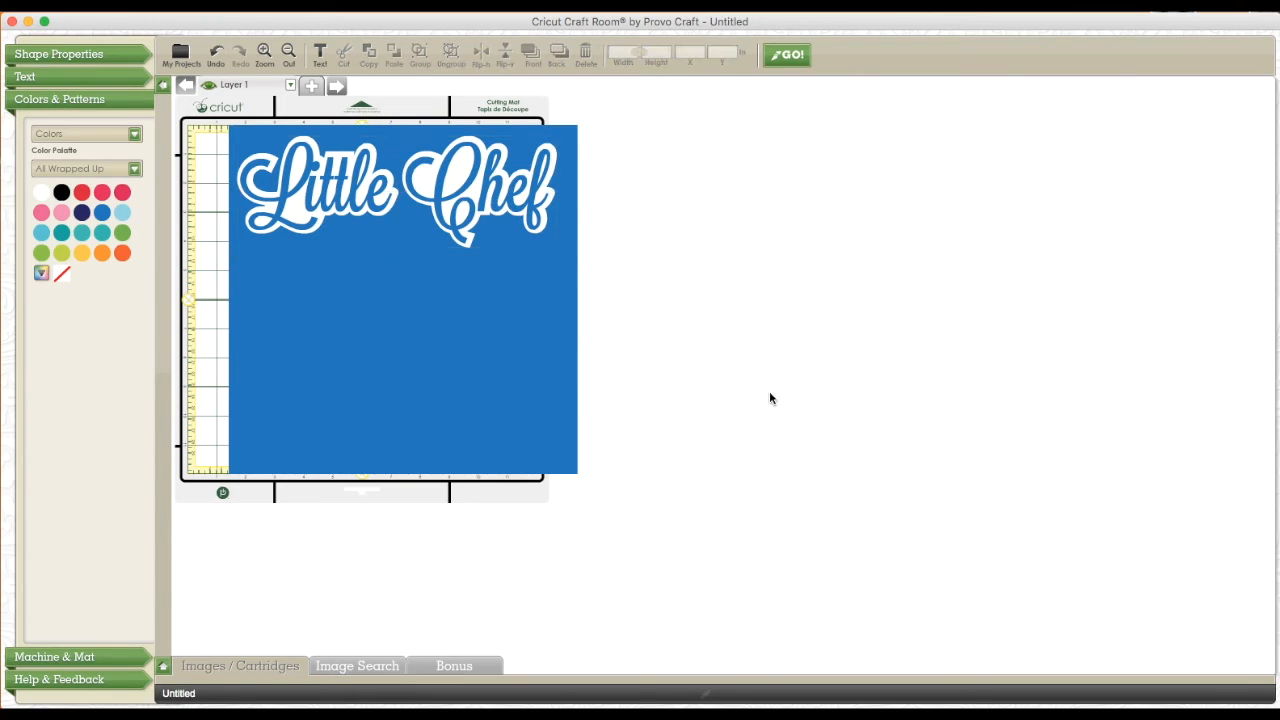
# Add the cutting board from the Family Album F1 images to the empty area beside the blue square
pyautogui.click(164, 667)
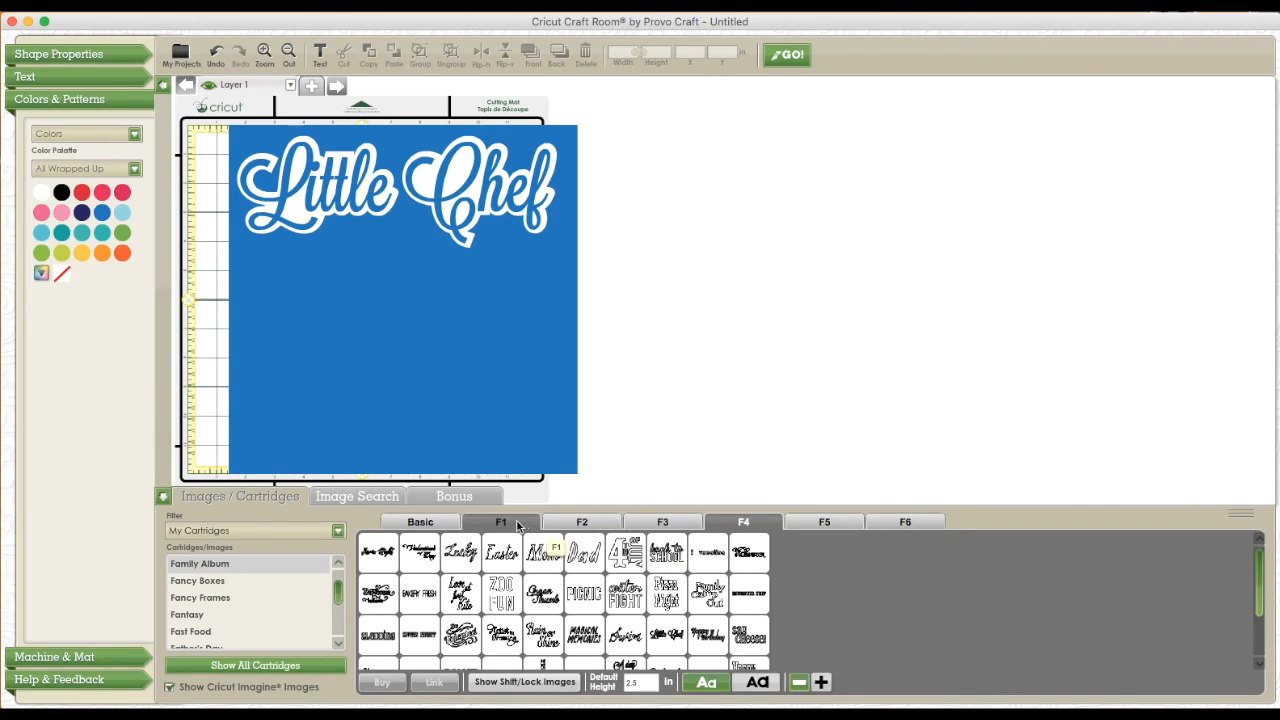
pyautogui.click(425, 522)
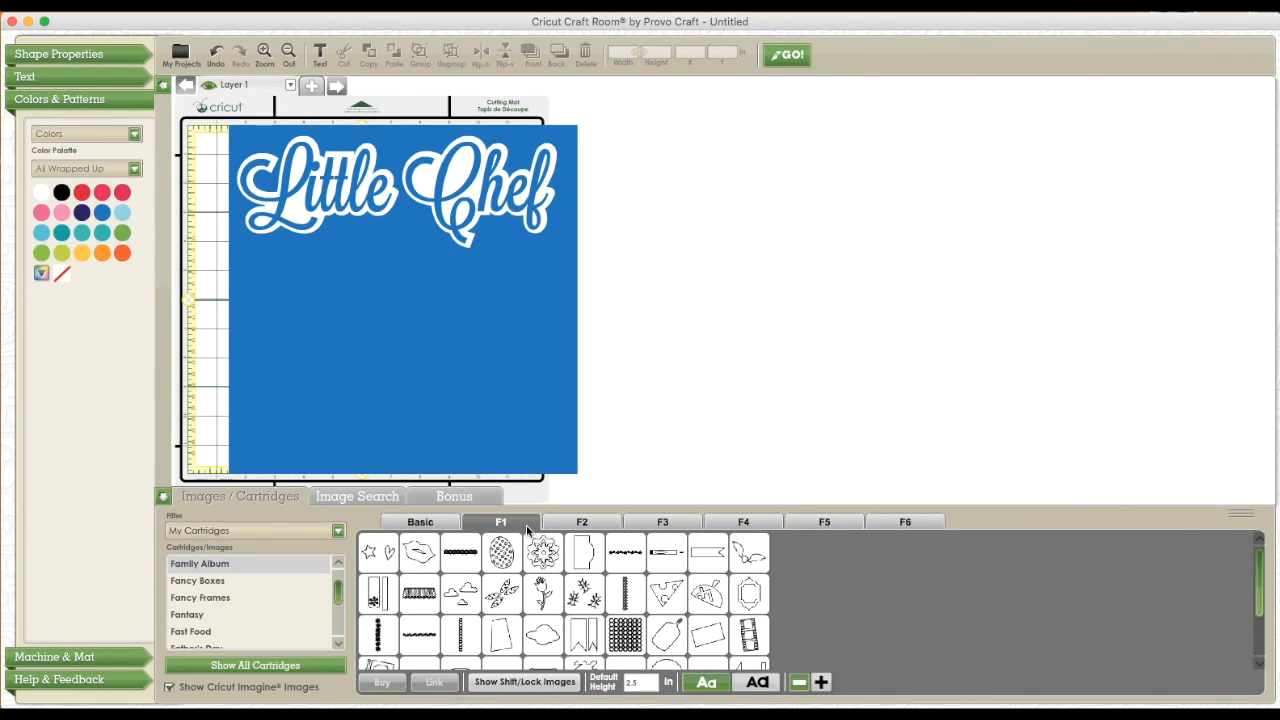
pyautogui.moveTo(663, 645)
pyautogui.moveTo(665, 647); pyautogui.dragTo(670, 281)
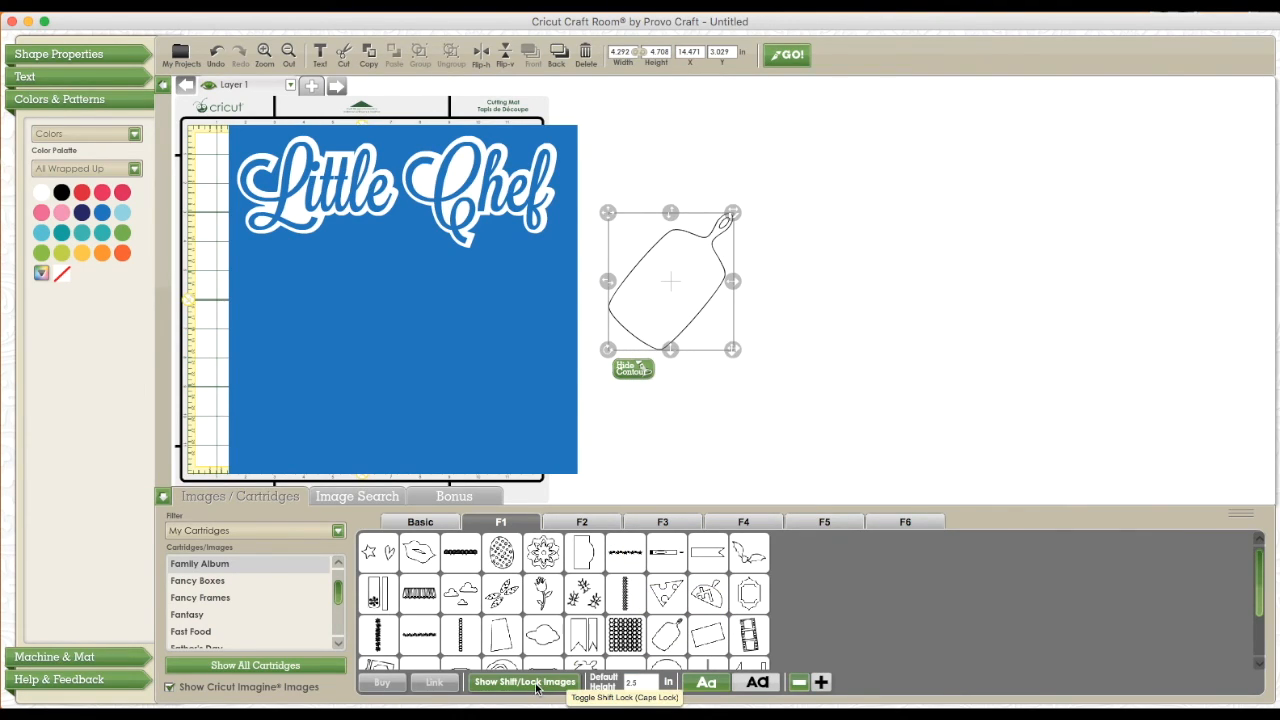
# Add the Shift/Lock rolling pin from the Family Album F2 images, set it to Don't Weld, and shift it lower
pyautogui.click(568, 520)
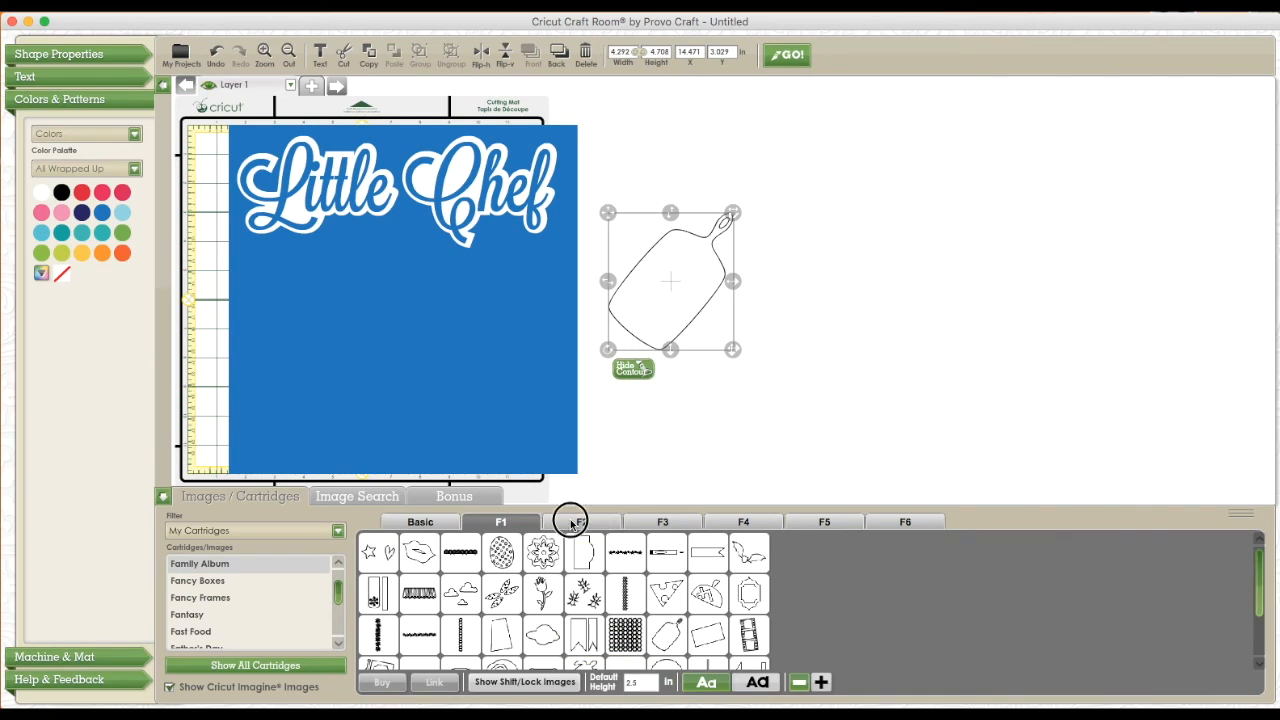
pyautogui.click(574, 686)
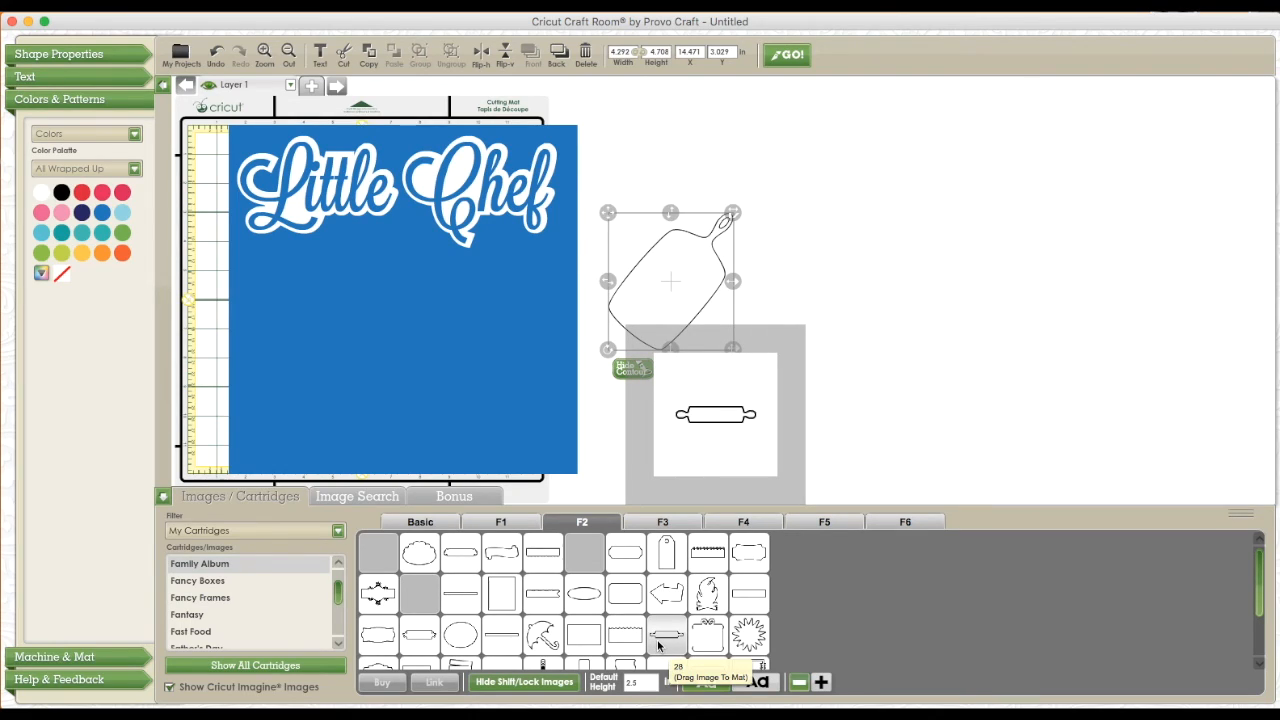
pyautogui.moveTo(660, 643); pyautogui.dragTo(538, 444)
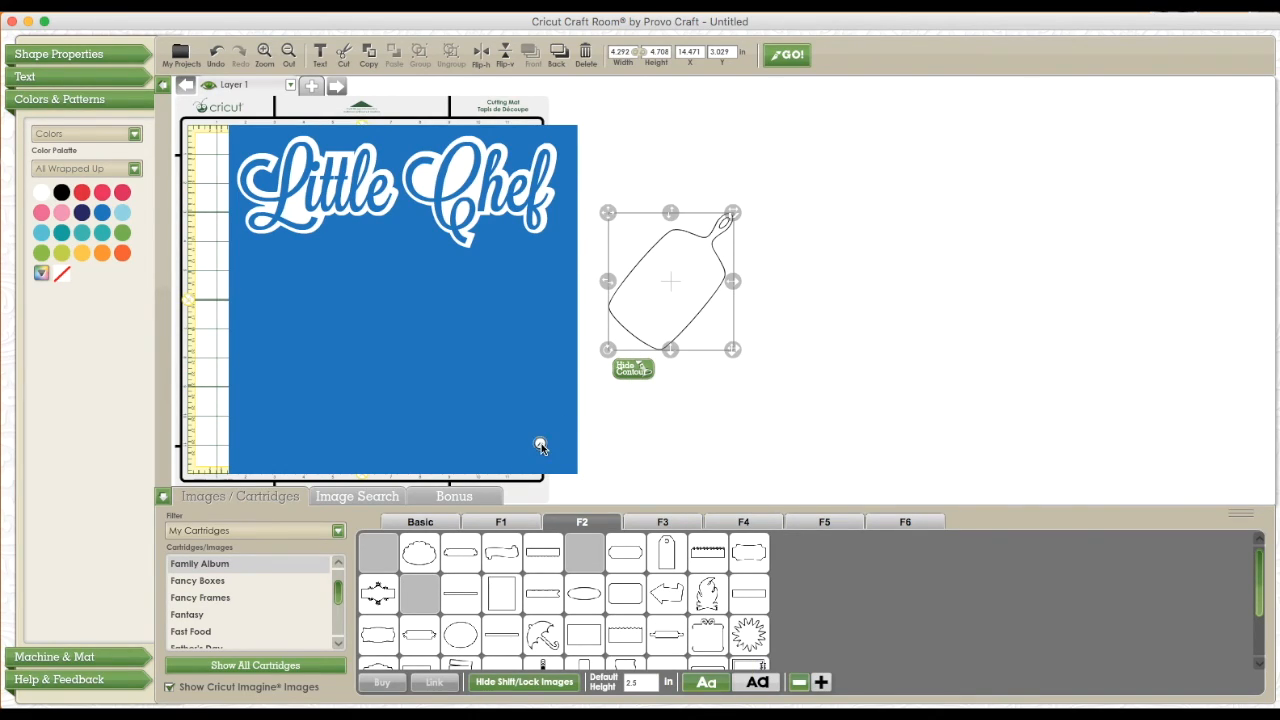
pyautogui.click(163, 497)
pyautogui.moveTo(414, 455); pyautogui.dragTo(492, 519)
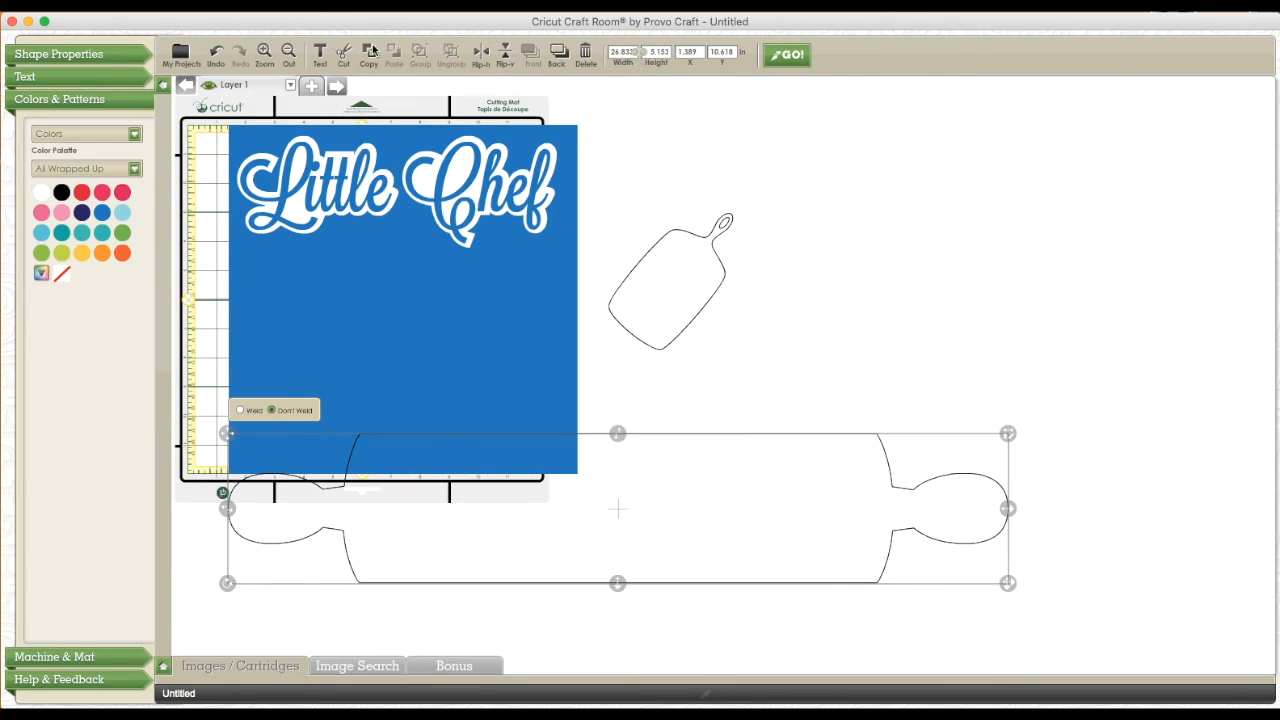
# Set the rolling pin's width to 5 inches with its proportions locked
pyautogui.click(640, 54)
pyautogui.click(624, 52)
pyautogui.doubleClick(623, 52)
pyautogui.write('5')
pyautogui.press('Return')
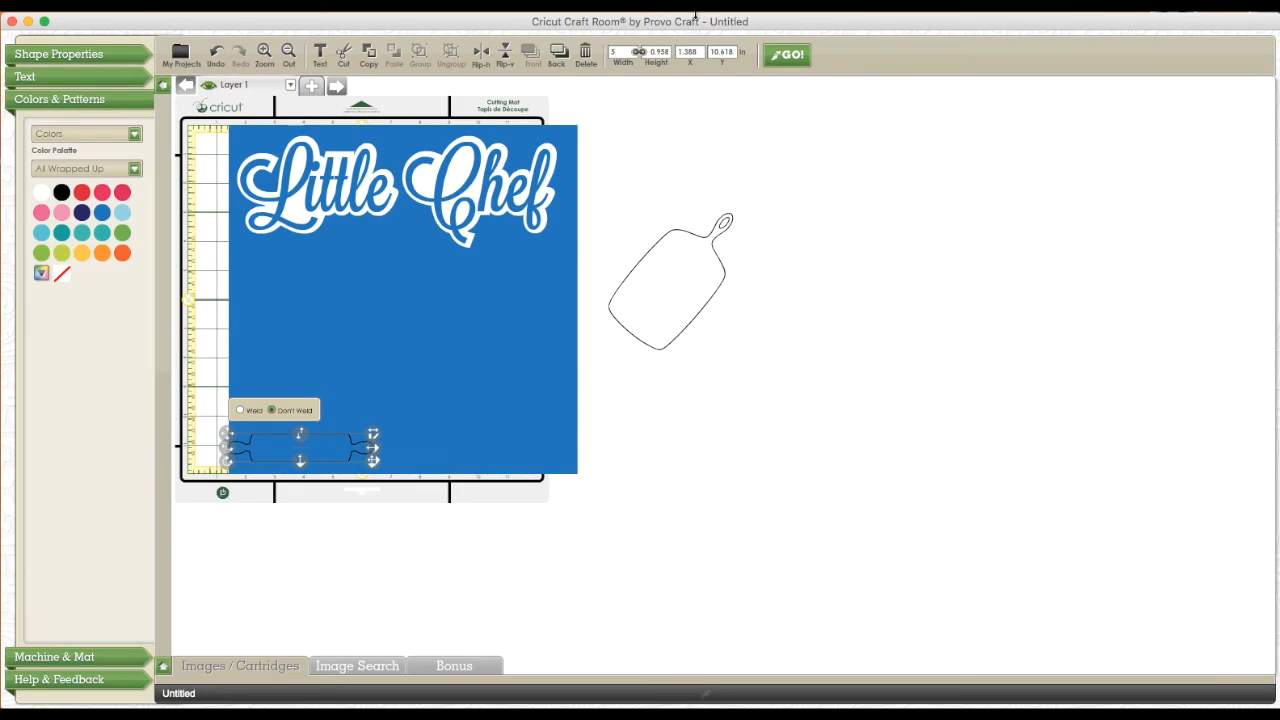
# Move the rolling pin into the empty area beside the mat and set the cutting board to Don't Weld
pyautogui.moveTo(288, 444); pyautogui.dragTo(806, 320)
pyautogui.click(686, 290)
pyautogui.moveTo(686, 290); pyautogui.dragTo(613, 347)
pyautogui.click(579, 247)
pyautogui.moveTo(611, 323); pyautogui.dragTo(689, 221)
pyautogui.click(686, 578)
# Add the Shift/Lock backing of the F3 YUMMY frame beside the rolling pin and set it to Don't Weld
pyautogui.click(165, 665)
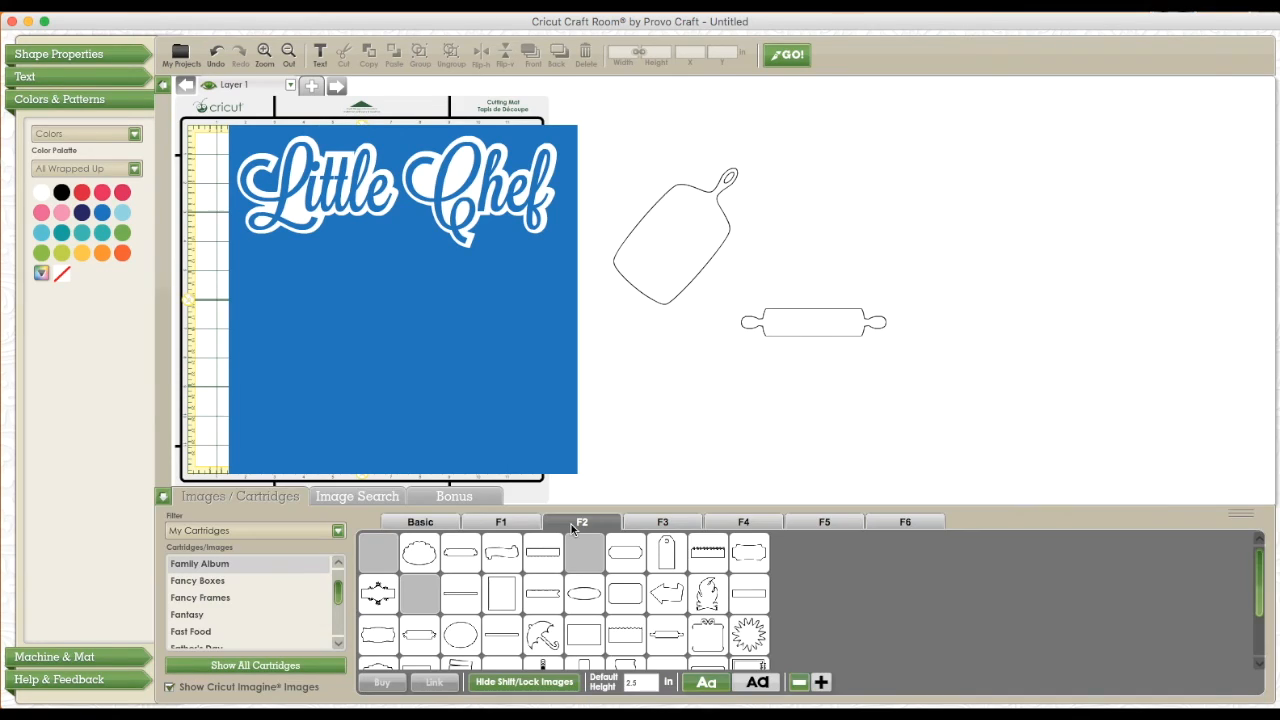
pyautogui.click(524, 683)
pyautogui.click(655, 523)
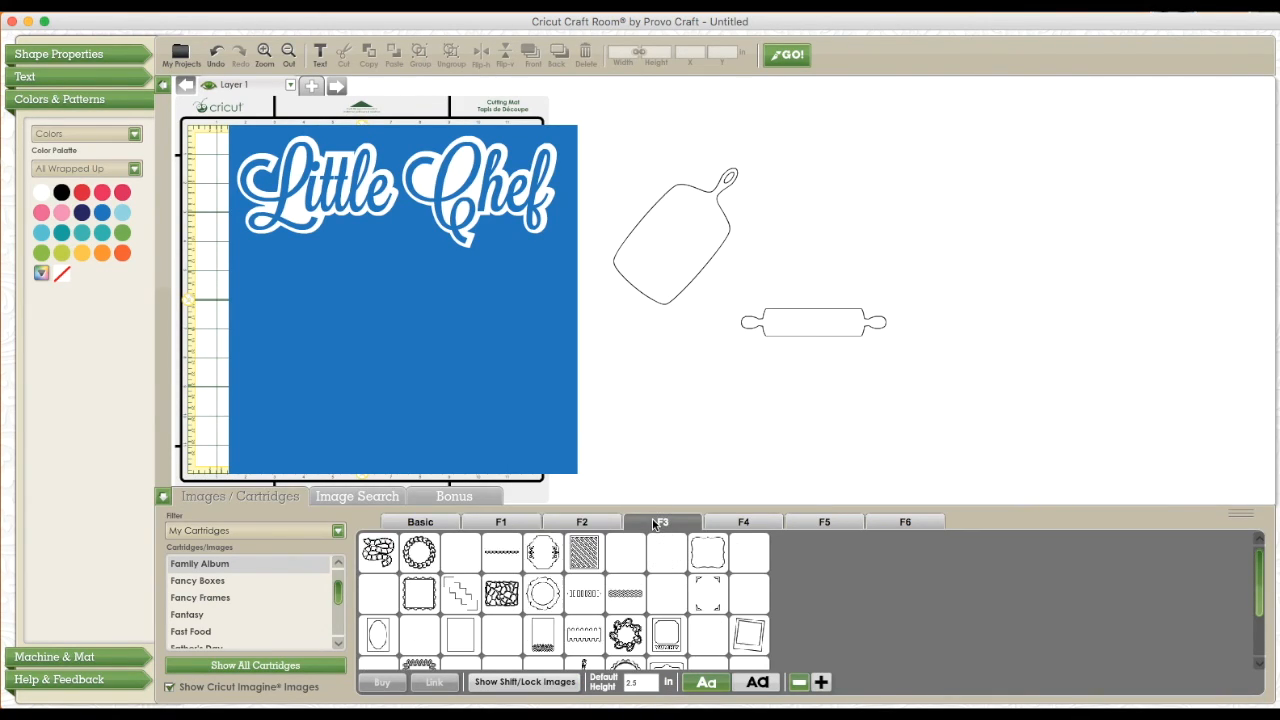
pyautogui.moveTo(668, 636)
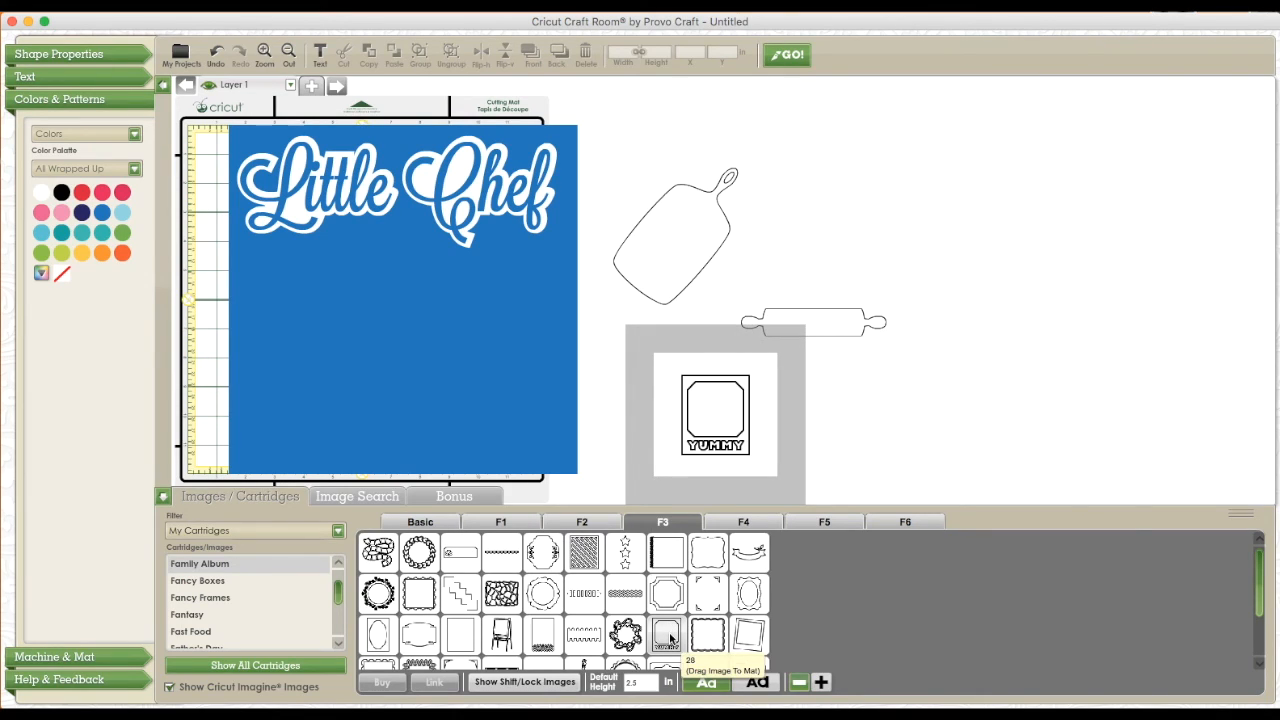
pyautogui.click(562, 683)
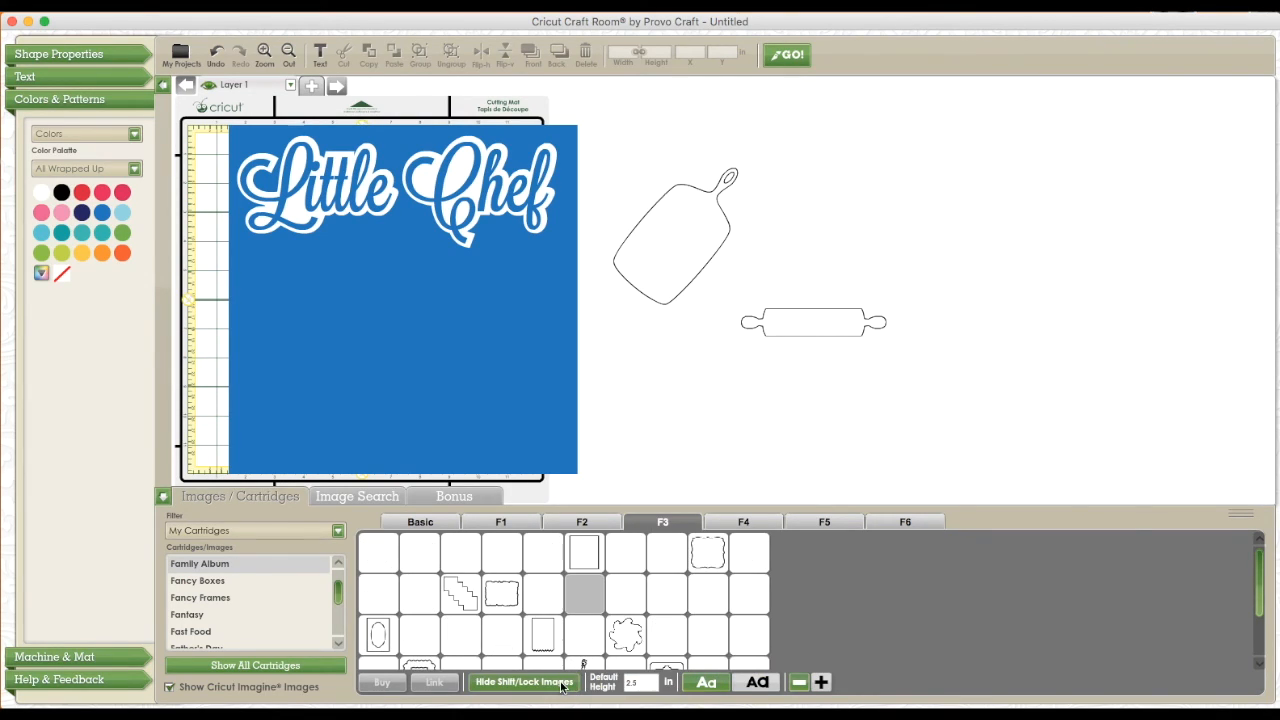
pyautogui.moveTo(664, 638); pyautogui.dragTo(908, 323)
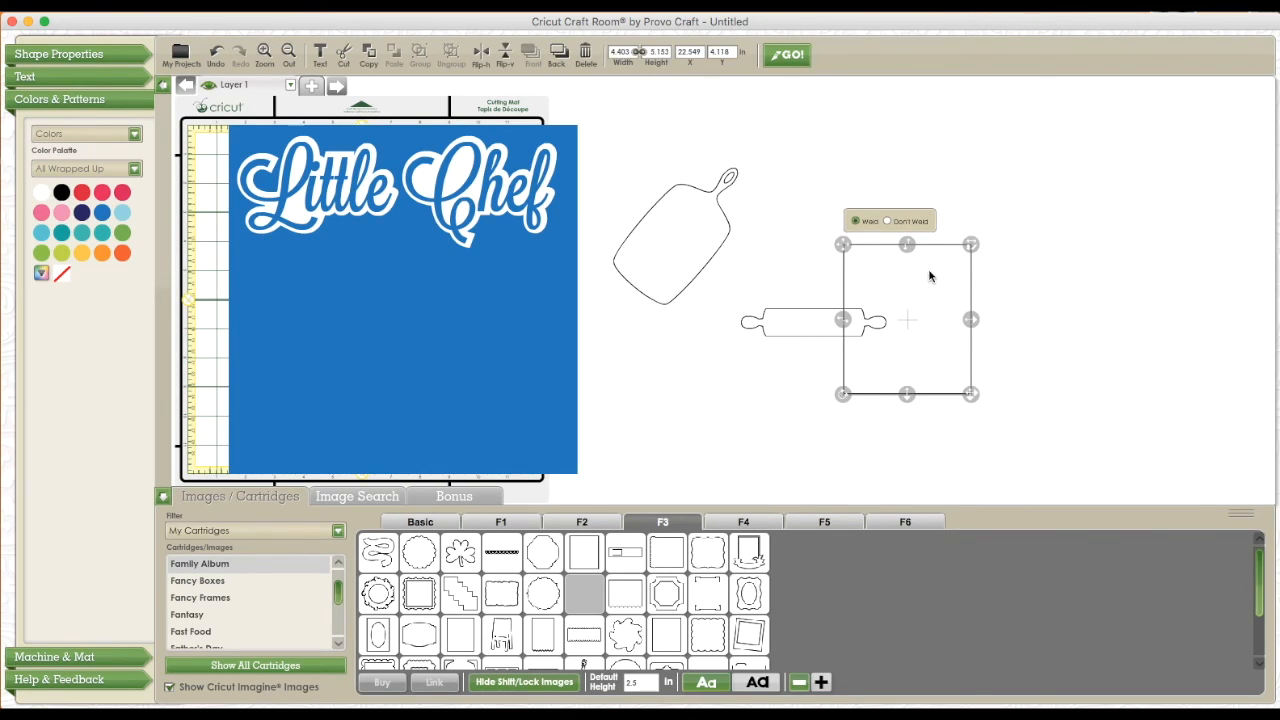
pyautogui.click(889, 221)
# Hide the Shift/Lock images, add the regular YUMMY frame below the rolling pin, and set it to Don't Weld
pyautogui.click(576, 684)
pyautogui.moveTo(657, 645)
pyautogui.moveTo(657, 645); pyautogui.dragTo(814, 423)
pyautogui.click(798, 326)
# Move the cutting board onto the blue square's lower-left area and fill it with a custom light brown
pyautogui.click(164, 496)
pyautogui.moveTo(619, 262); pyautogui.dragTo(315, 371)
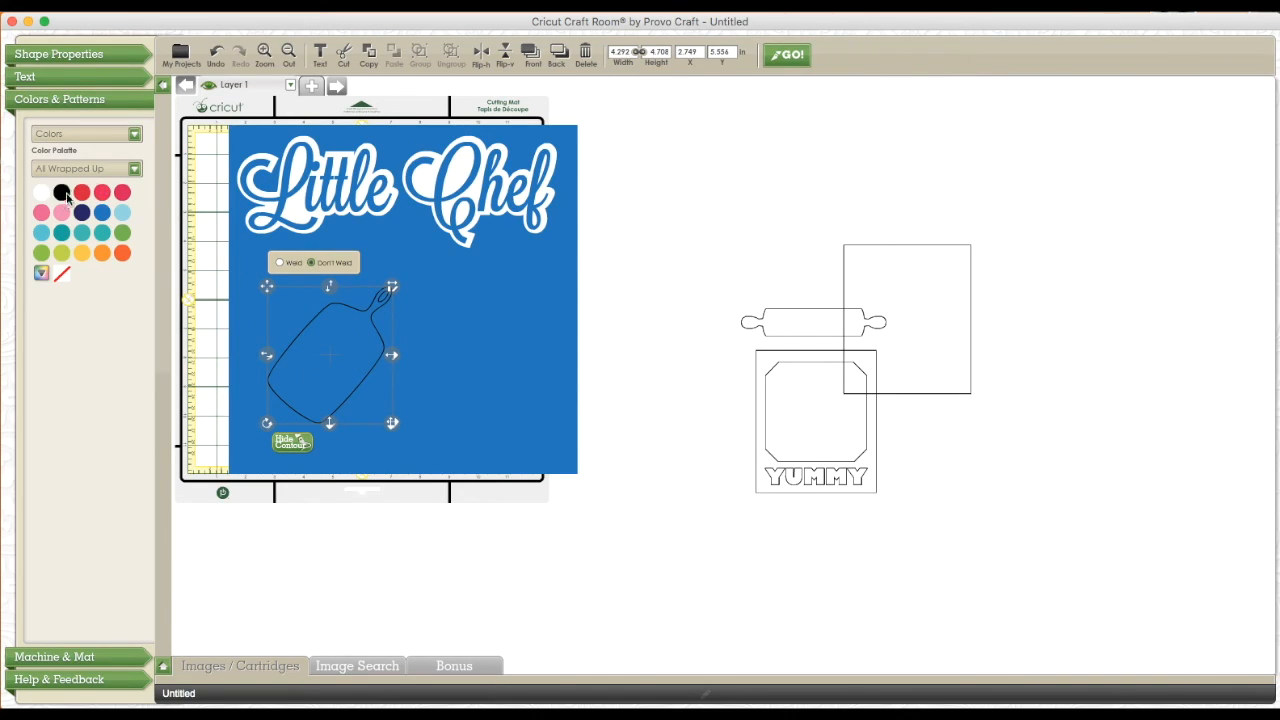
pyautogui.click(41, 278)
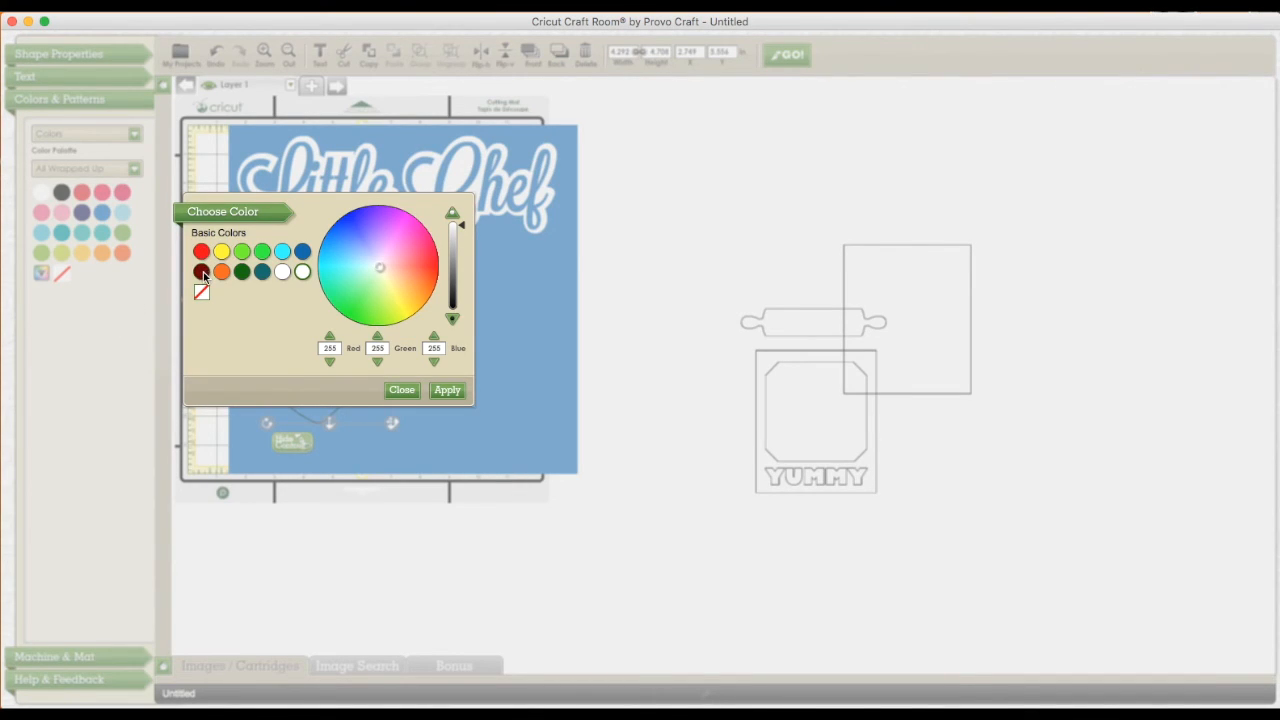
pyautogui.click(202, 272)
pyautogui.moveTo(428, 284)
pyautogui.mouseDown()
pyautogui.moveTo(397, 247)
pyautogui.moveTo(397, 275)
pyautogui.moveTo(460, 263)
pyautogui.moveTo(460, 250)
pyautogui.mouseUp()
pyautogui.click(450, 390)
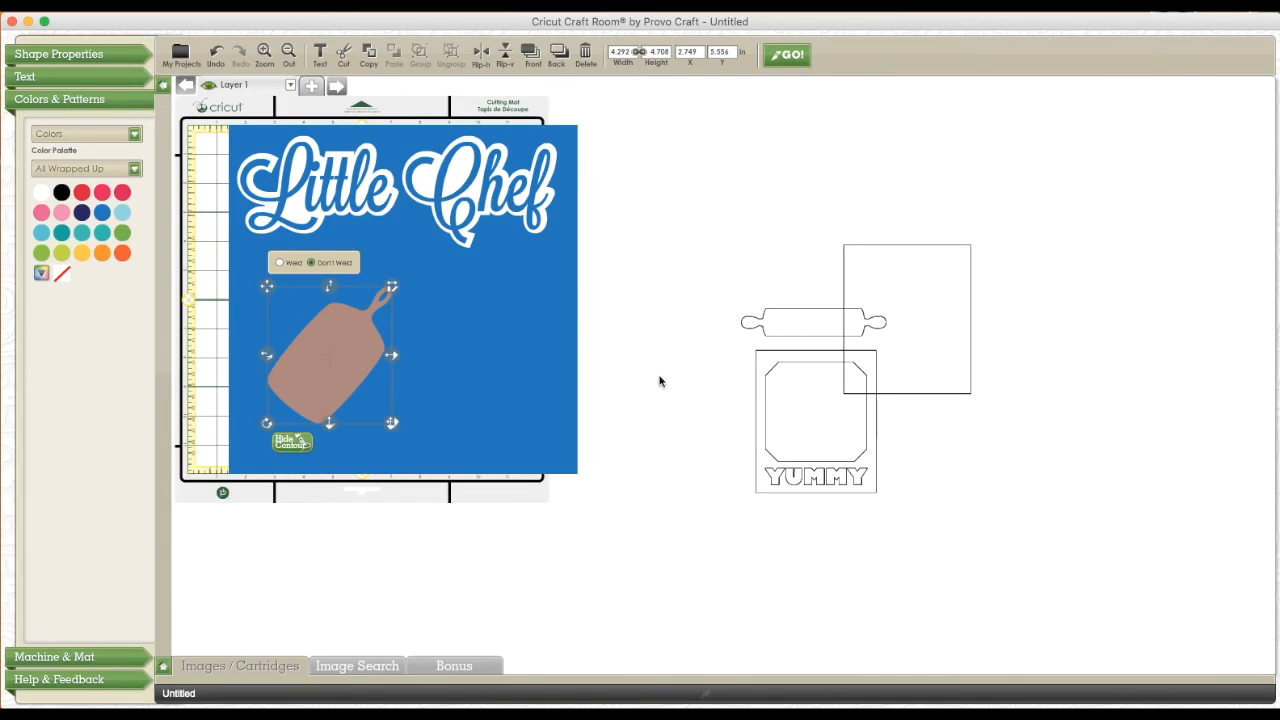
# Set the rolling pin and the cutting board to Weld, and place the pin in the blue square's lower-right area
pyautogui.click(785, 327)
pyautogui.moveTo(794, 327); pyautogui.dragTo(329, 364)
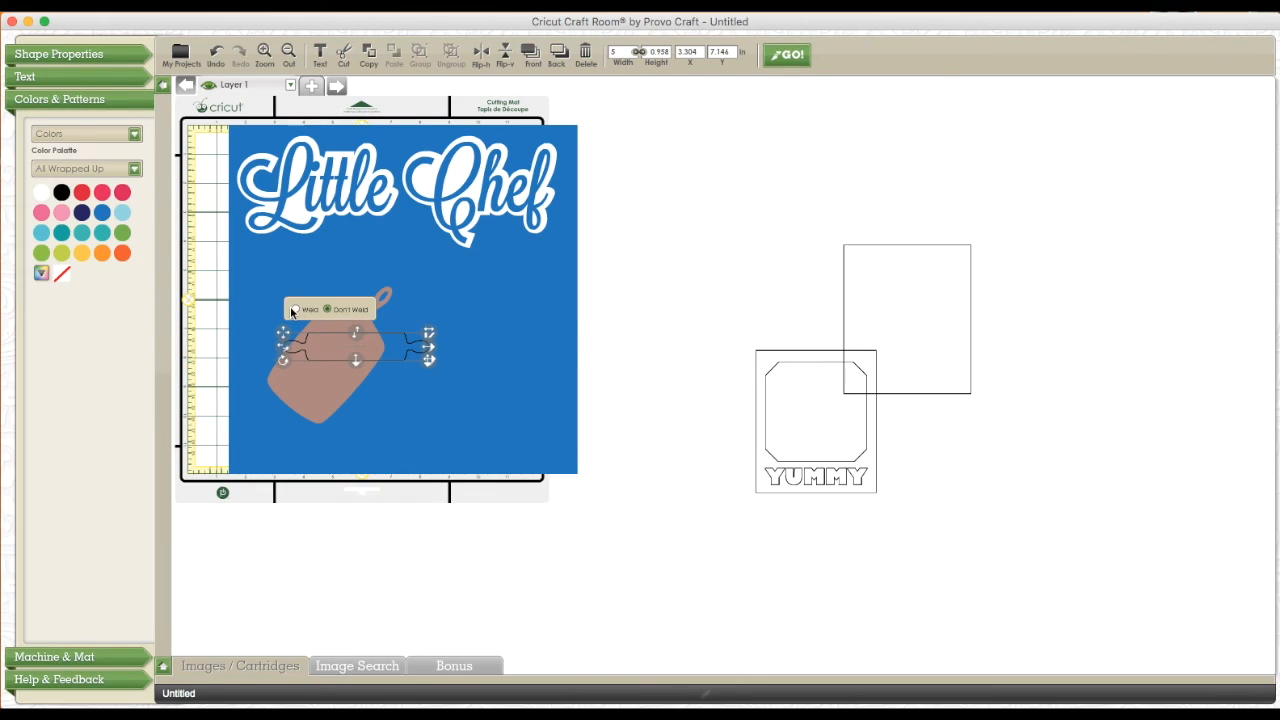
pyautogui.click(295, 309)
pyautogui.click(310, 376)
pyautogui.click(279, 263)
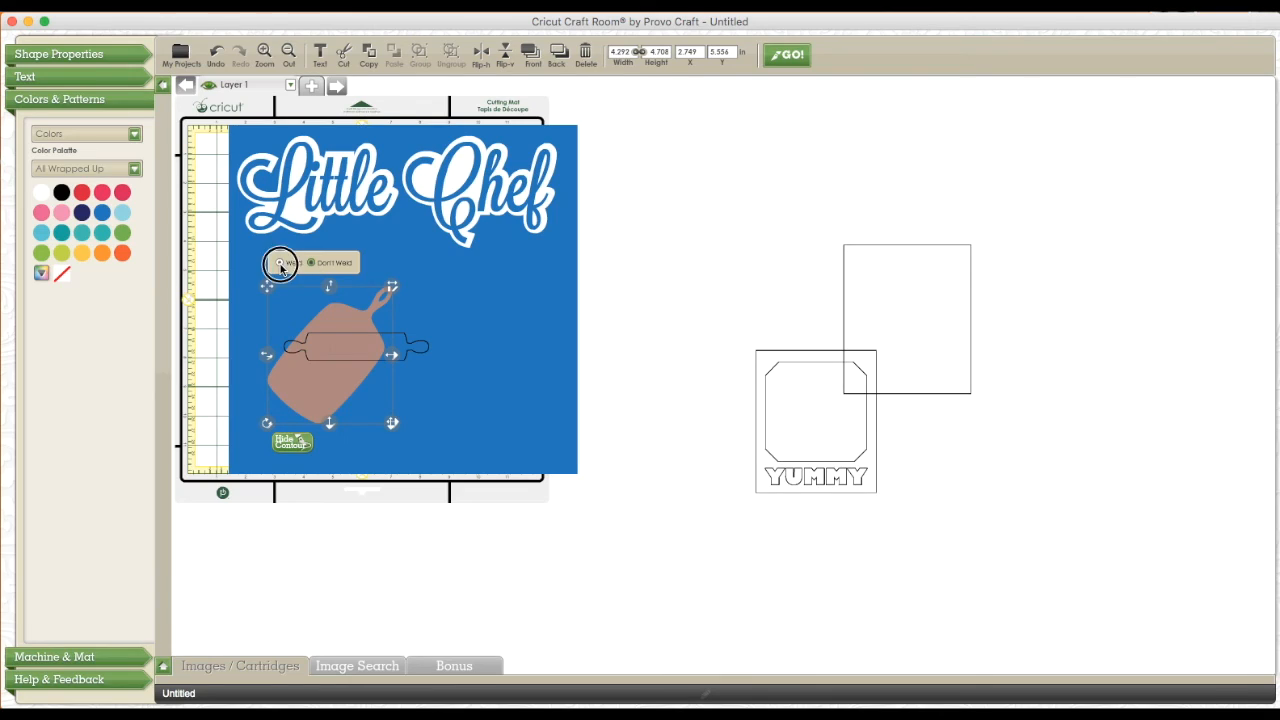
pyautogui.moveTo(374, 348); pyautogui.dragTo(451, 418)
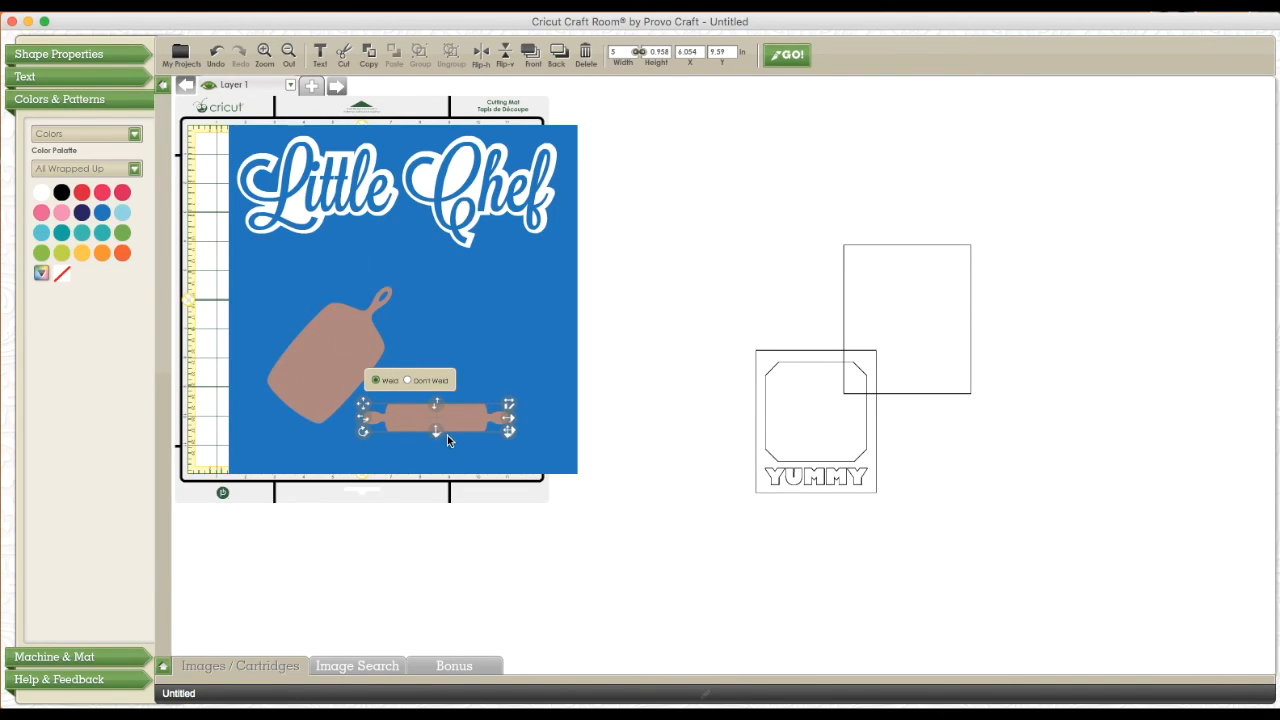
# Set the YUMMY frame's backing to Weld, move it beside the blue square, and lay the YUMMY frame over it
pyautogui.click(913, 343)
pyautogui.moveTo(879, 347); pyautogui.dragTo(433, 401)
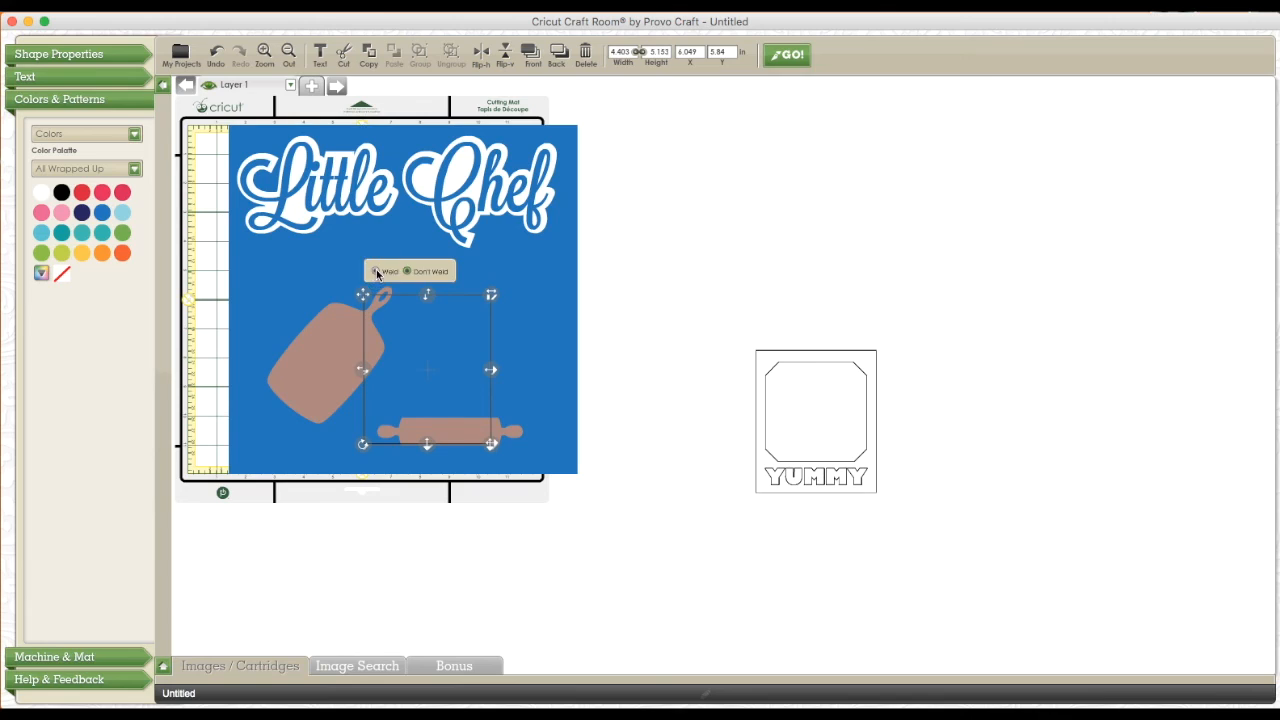
pyautogui.moveTo(420, 371); pyautogui.dragTo(665, 282)
pyautogui.moveTo(789, 480); pyautogui.dragTo(643, 342)
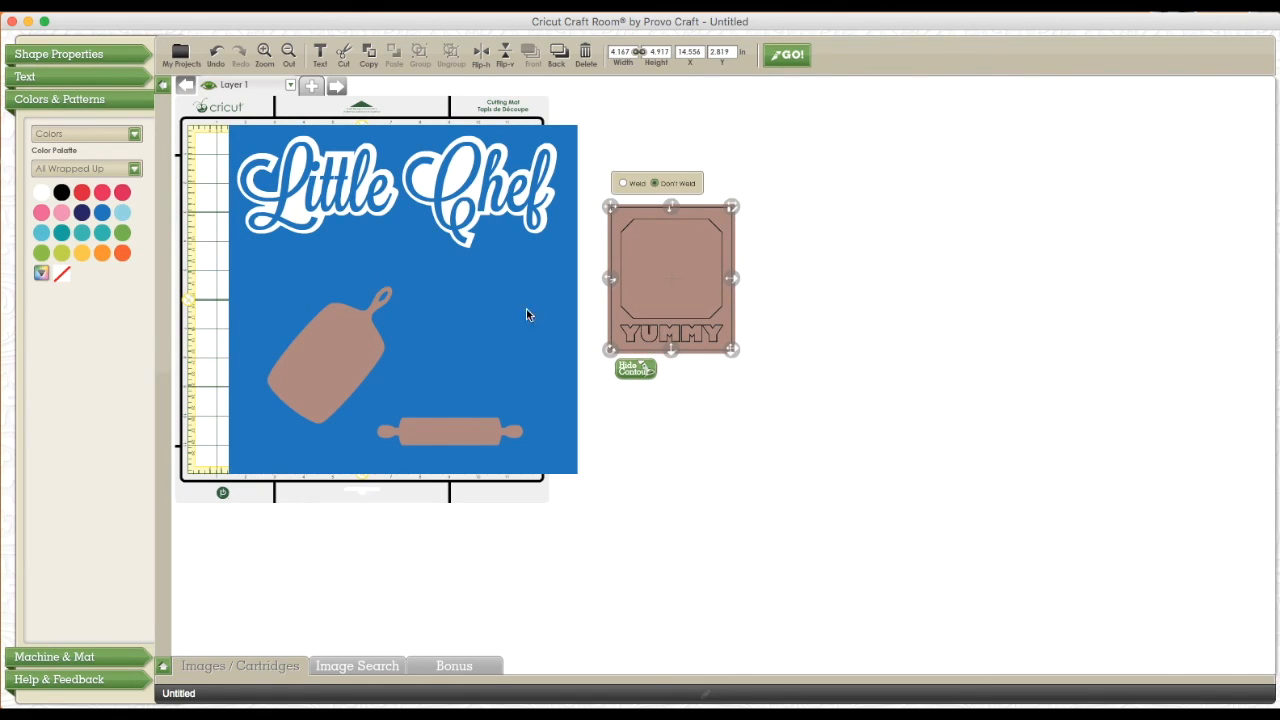
# Fill the YUMMY frame with white, centre it over its brown backing, and group the two pieces
pyautogui.click(44, 196)
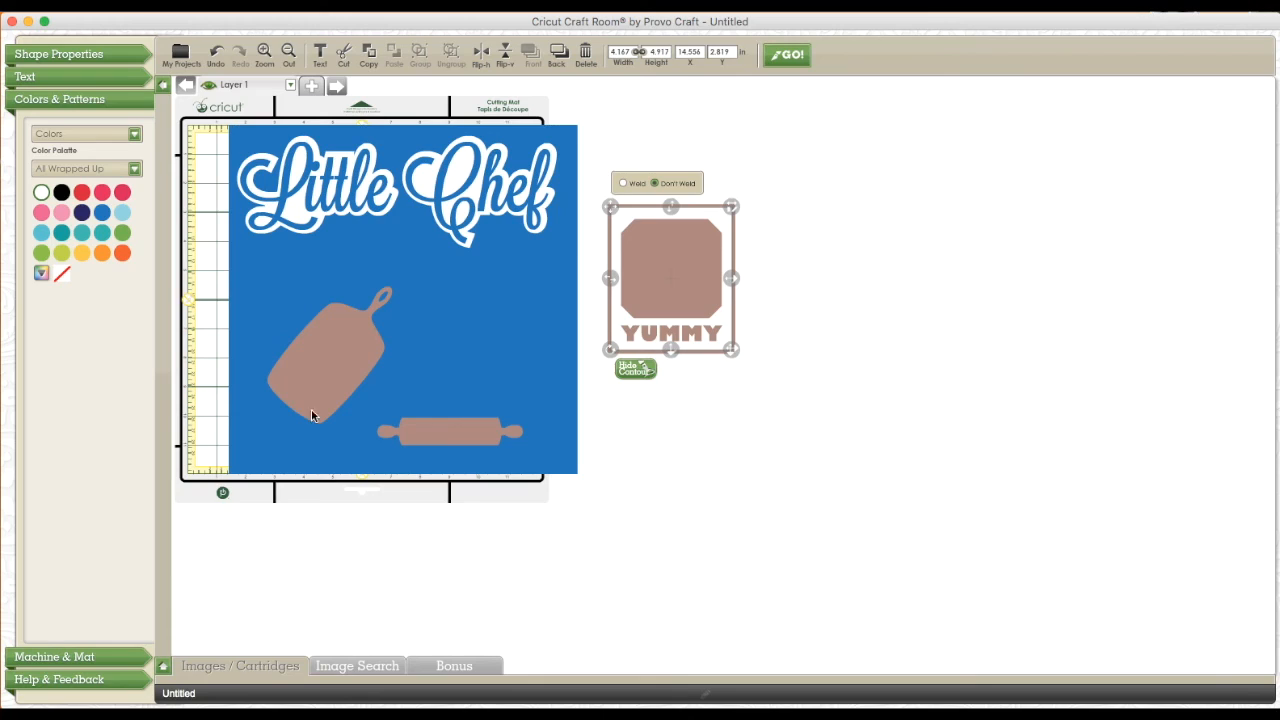
pyautogui.moveTo(697, 314)
pyautogui.mouseDown()
pyautogui.moveTo(823, 389)
pyautogui.moveTo(838, 380)
pyautogui.moveTo(714, 337)
pyautogui.moveTo(703, 320)
pyautogui.mouseUp()
pyautogui.click(694, 429)
pyautogui.moveTo(597, 156); pyautogui.dragTo(768, 405)
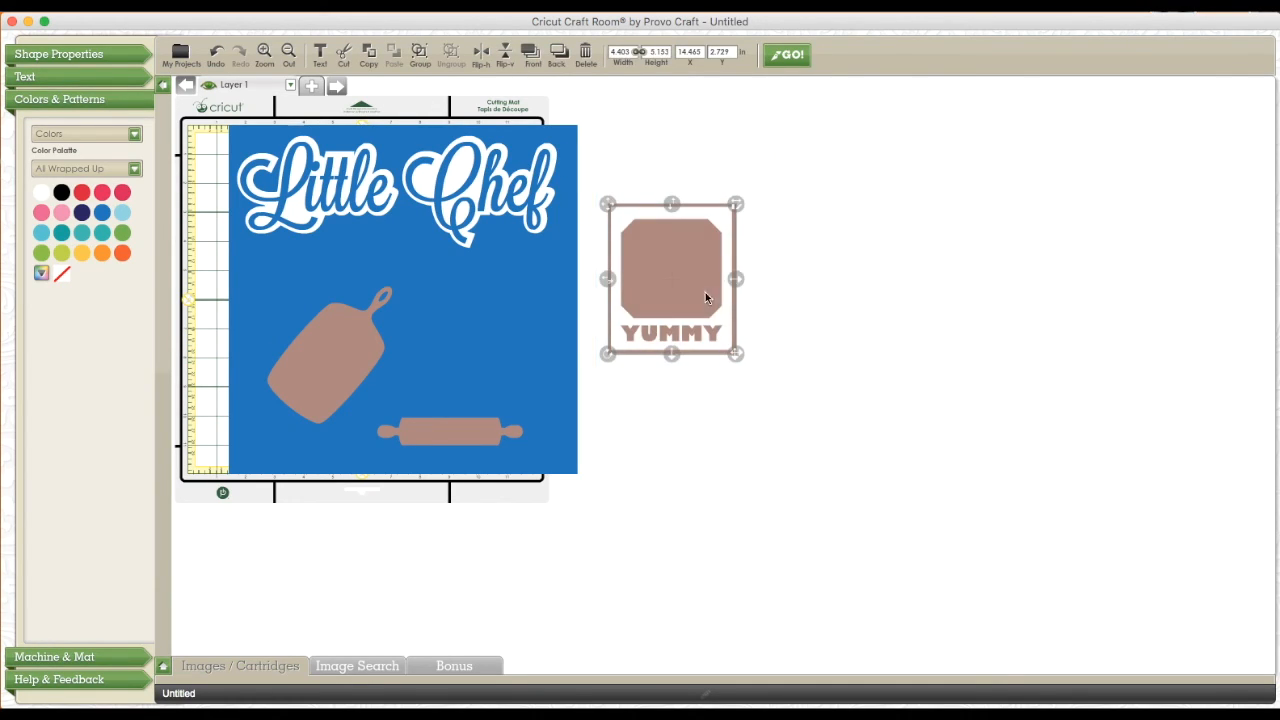
pyautogui.rightClick(702, 292)
pyautogui.click(740, 360)
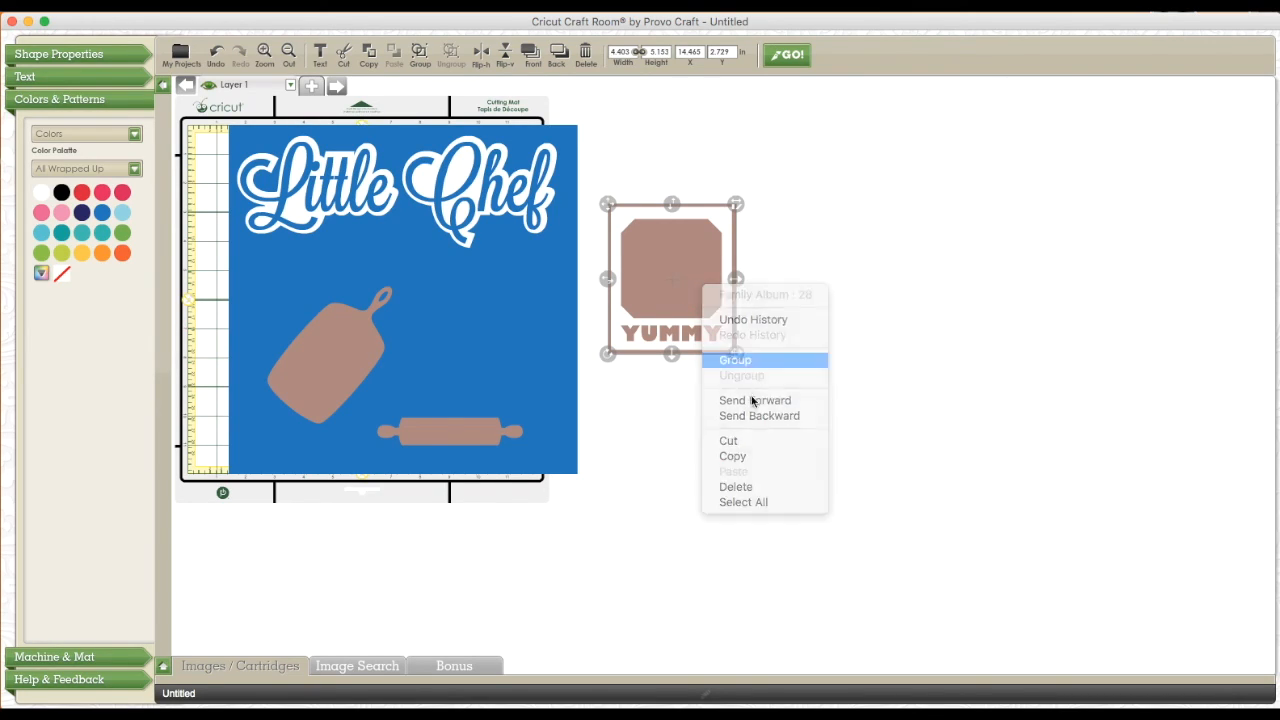
# Place the YUMMY group on the right half of the blue square and enlarge the cutting board to about 4.9 by 5.3 inches
pyautogui.moveTo(684, 281); pyautogui.dragTo(480, 339)
pyautogui.moveTo(321, 357); pyautogui.dragTo(306, 323)
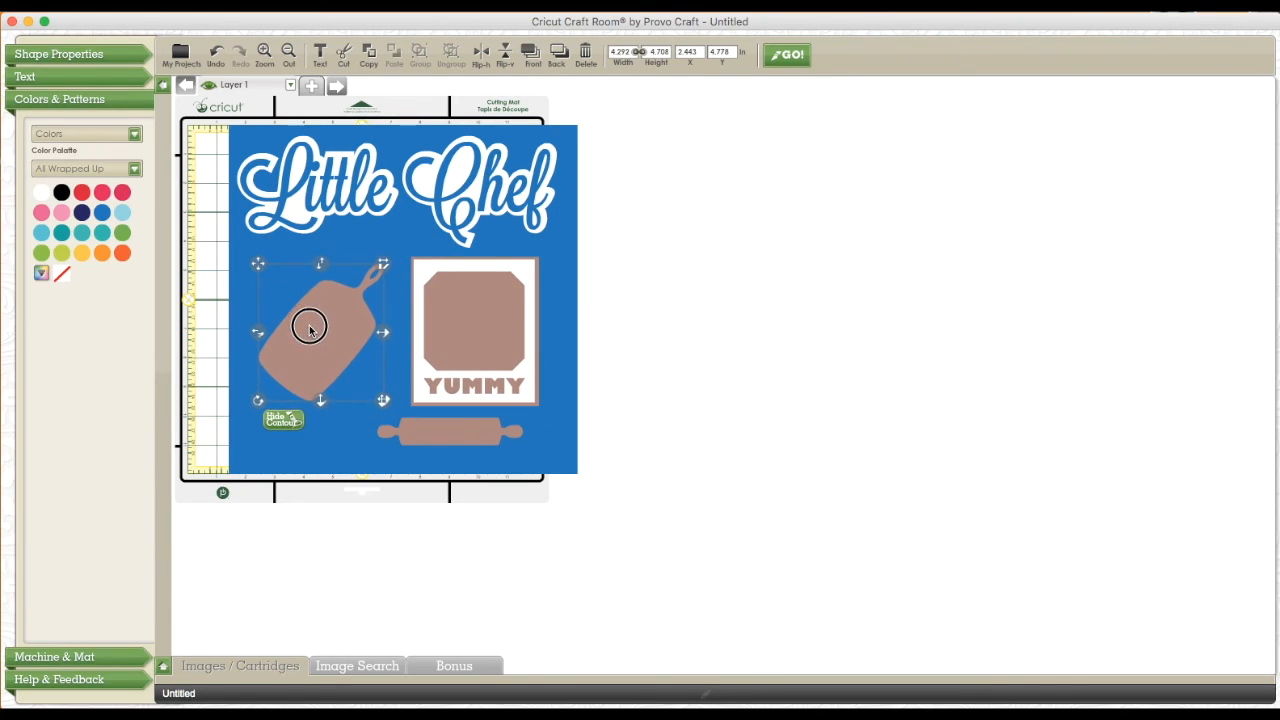
pyautogui.moveTo(381, 399); pyautogui.dragTo(398, 418)
pyautogui.click(343, 363)
pyautogui.moveTo(343, 363); pyautogui.dragTo(337, 360)
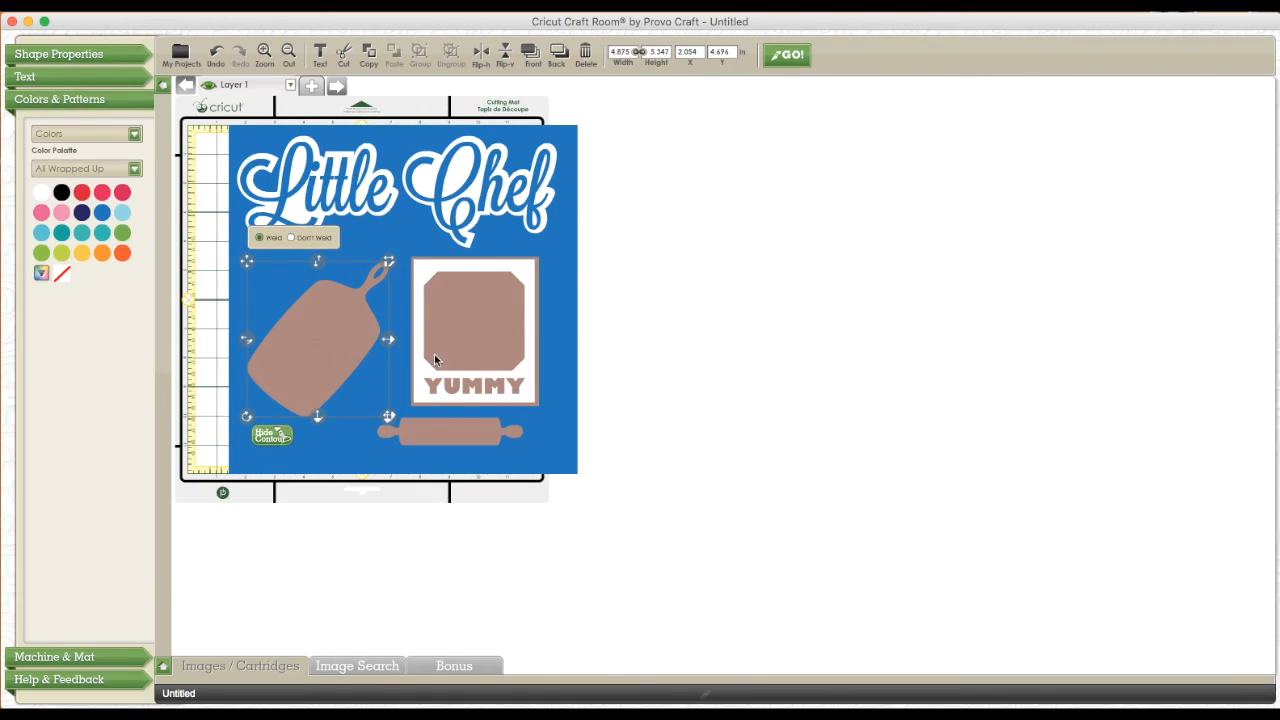
# Enlarge the YUMMY group to about 5 by 5.9 inches and centre the rolling pin beneath it
pyautogui.click(472, 352)
pyautogui.moveTo(487, 440); pyautogui.dragTo(510, 455)
pyautogui.click(508, 385)
pyautogui.moveTo(538, 405); pyautogui.dragTo(557, 428)
pyautogui.moveTo(506, 381); pyautogui.dragTo(499, 378)
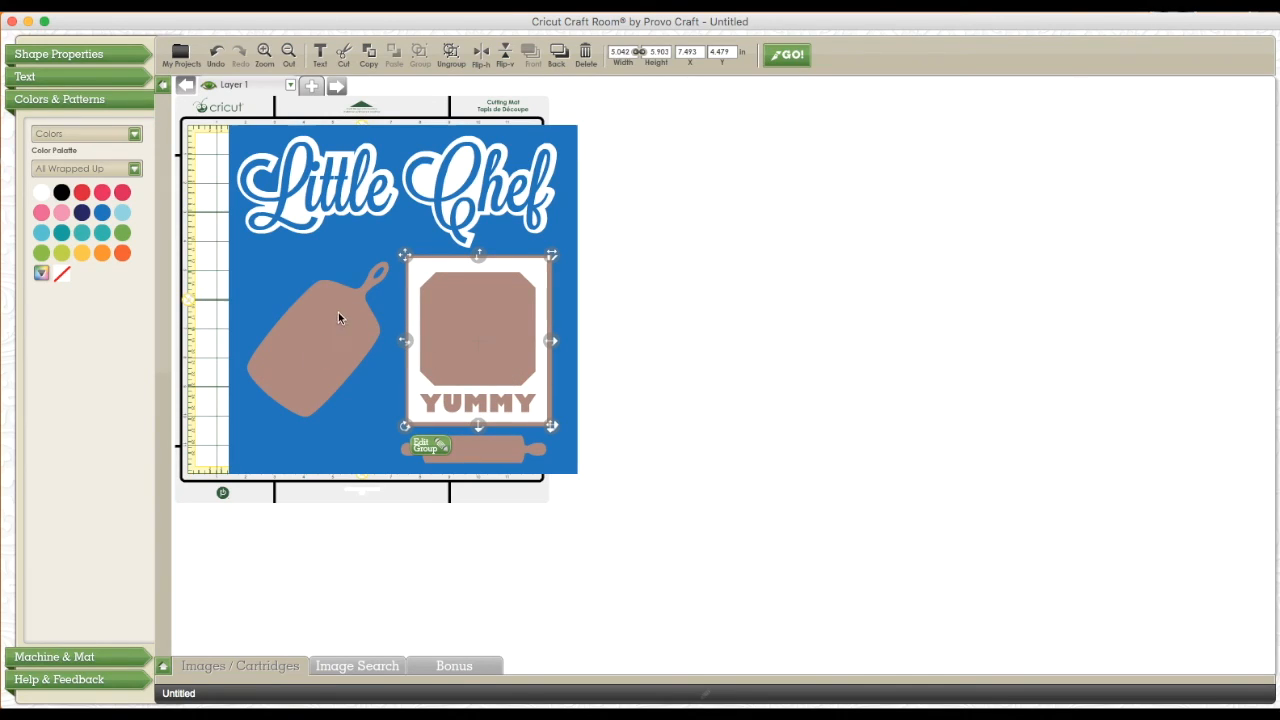
pyautogui.click(466, 446)
pyautogui.click(467, 449)
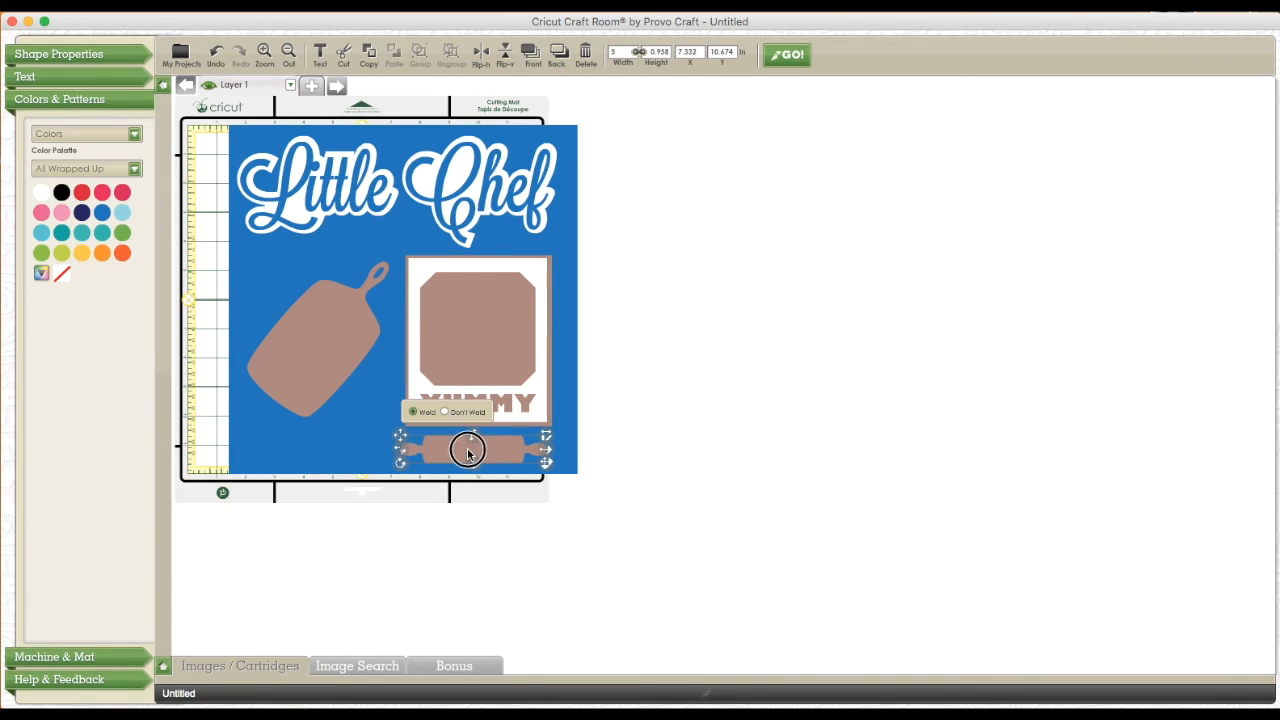
pyautogui.click(277, 620)
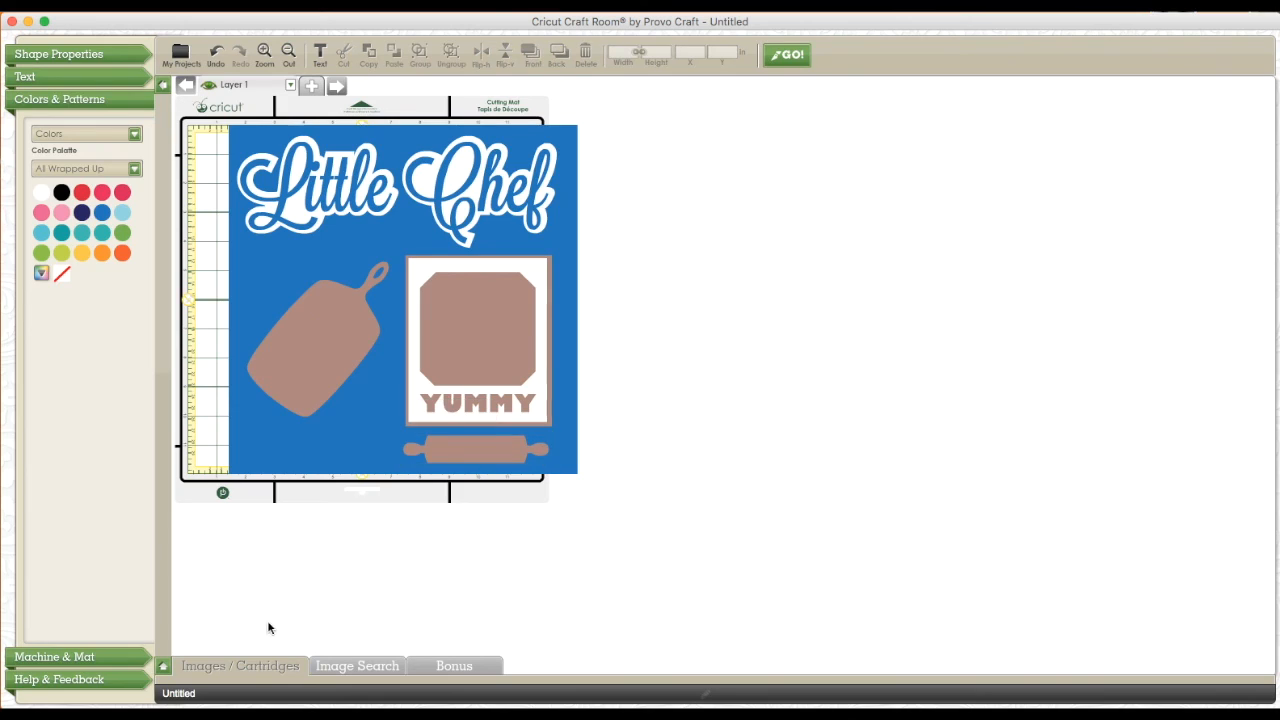
# Add the plain rectangle from Family Album's F2 set, set it to Don't Weld, and fill it with yellow-orange
pyautogui.click(163, 667)
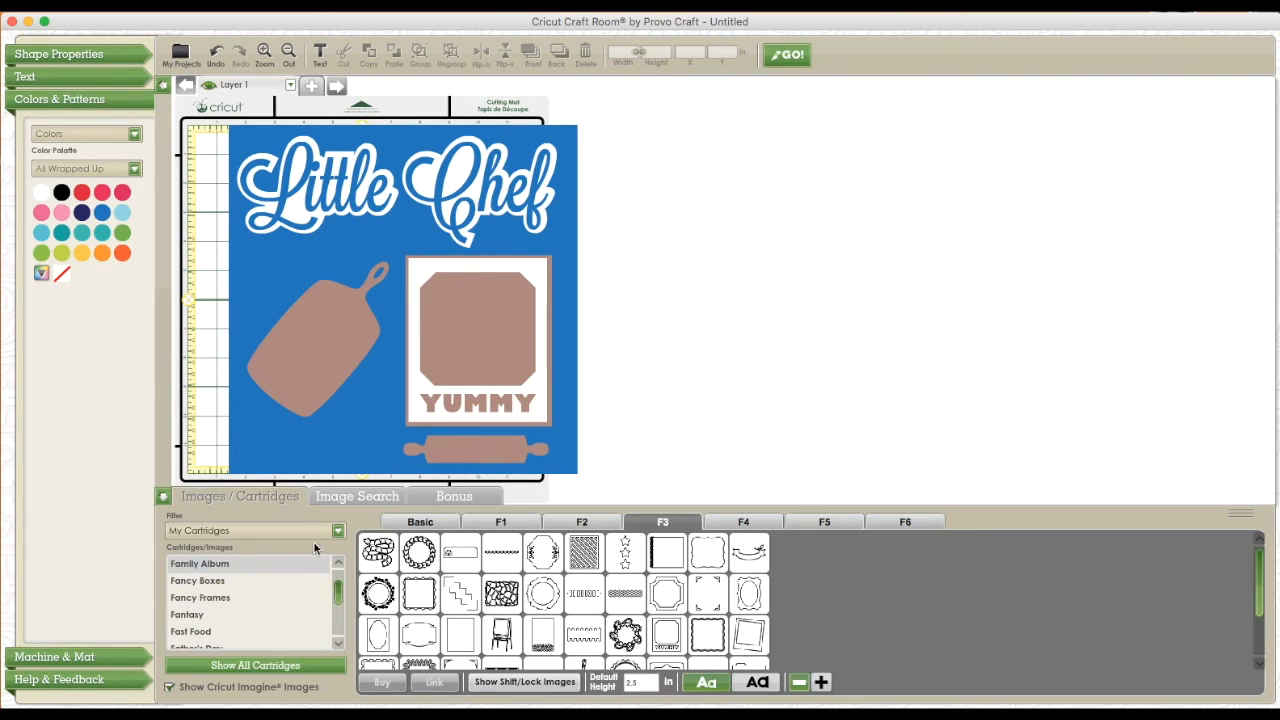
pyautogui.click(571, 527)
pyautogui.moveTo(503, 592); pyautogui.dragTo(629, 400)
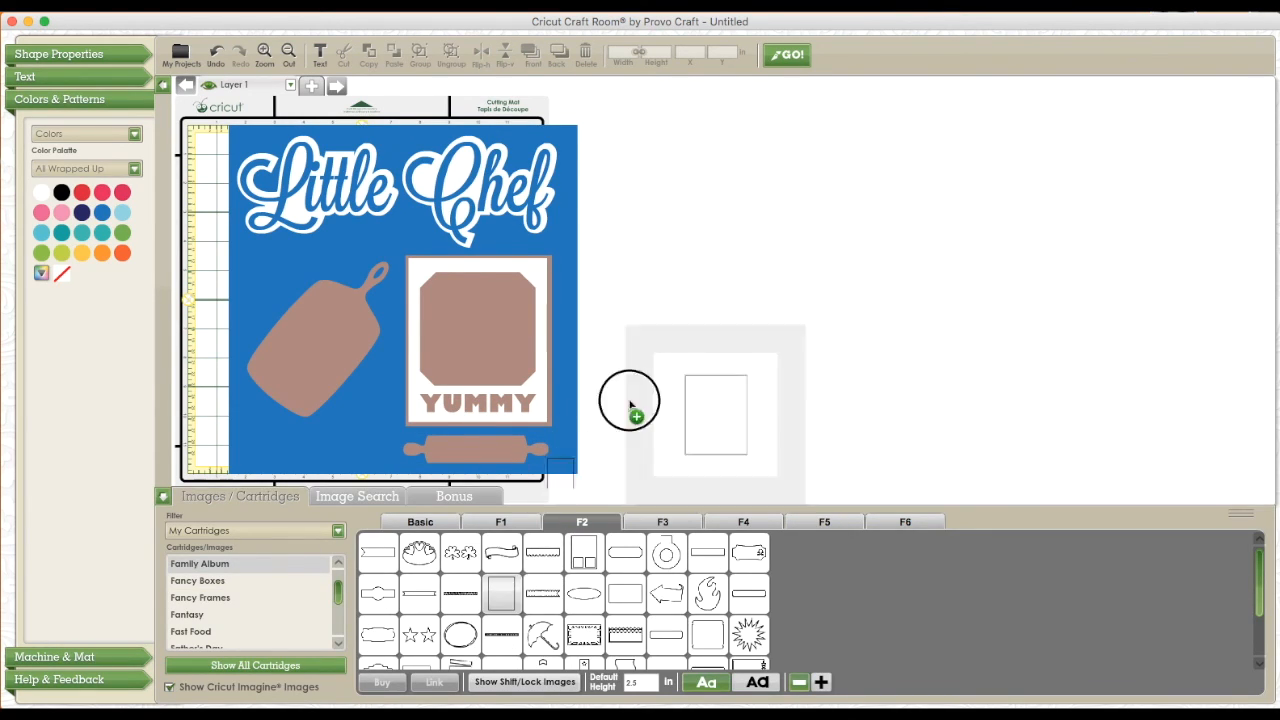
pyautogui.click(163, 496)
pyautogui.moveTo(703, 322); pyautogui.dragTo(572, 387)
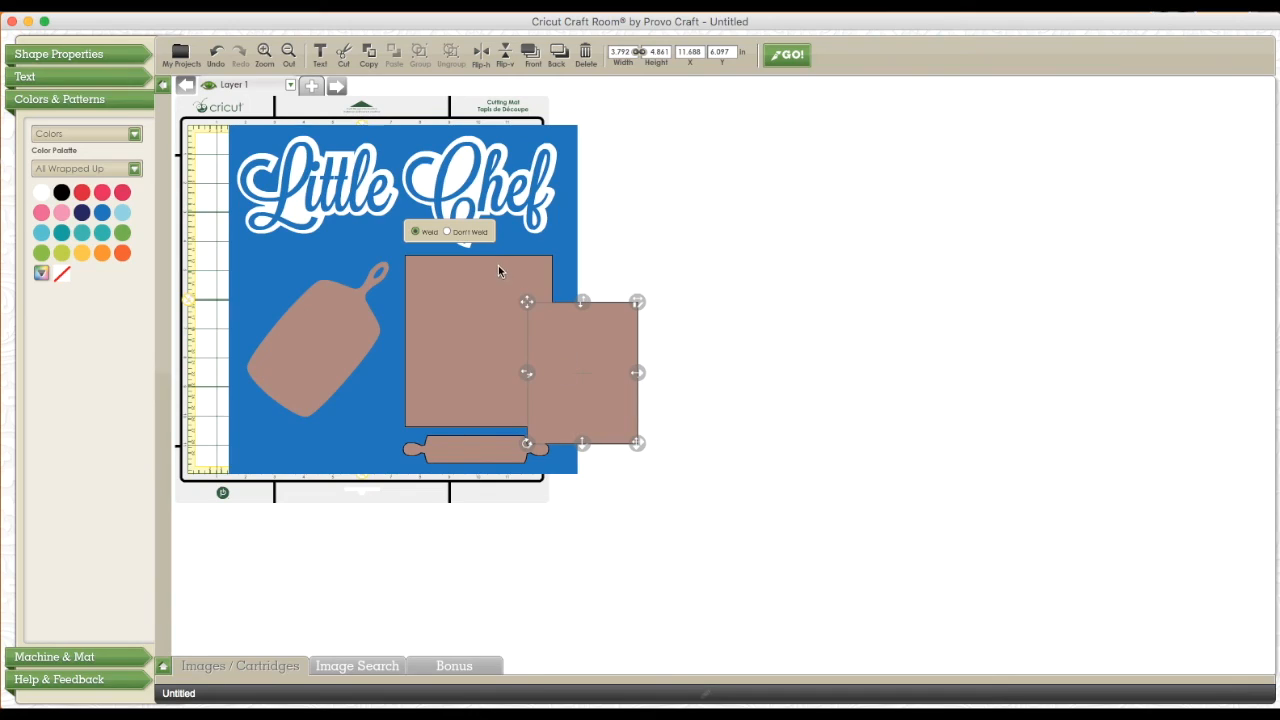
pyautogui.click(448, 232)
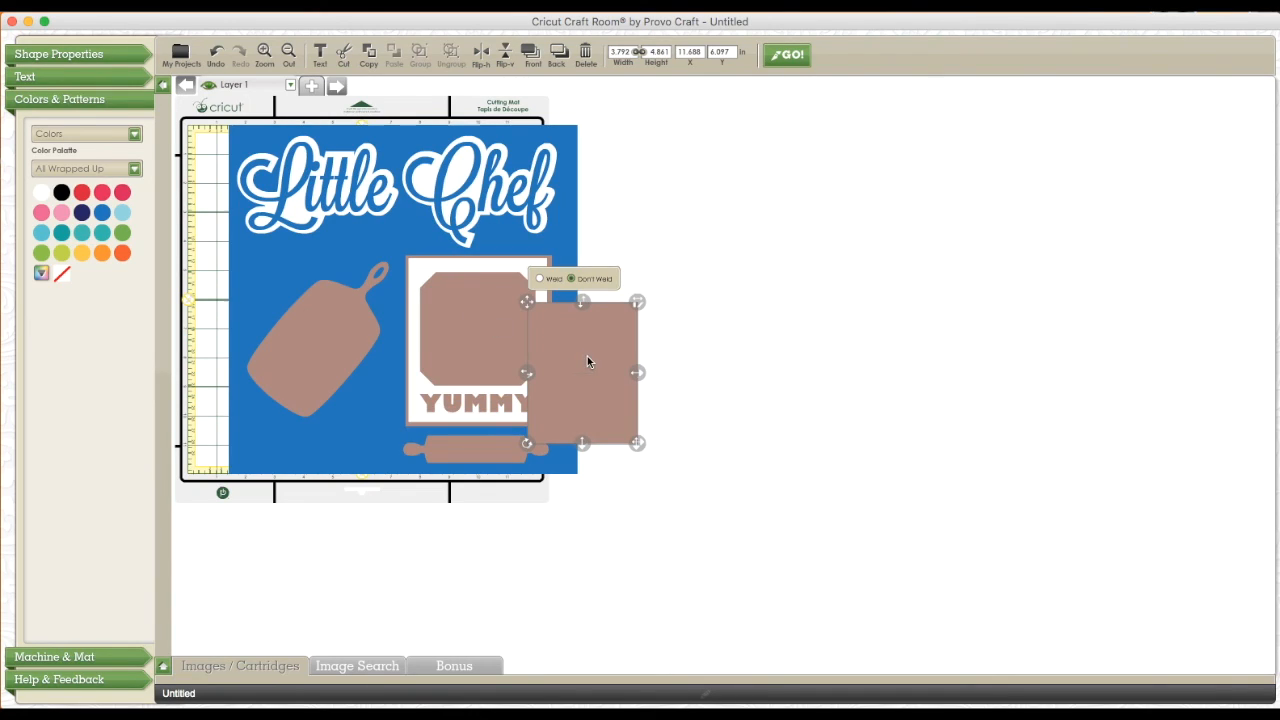
pyautogui.click(82, 253)
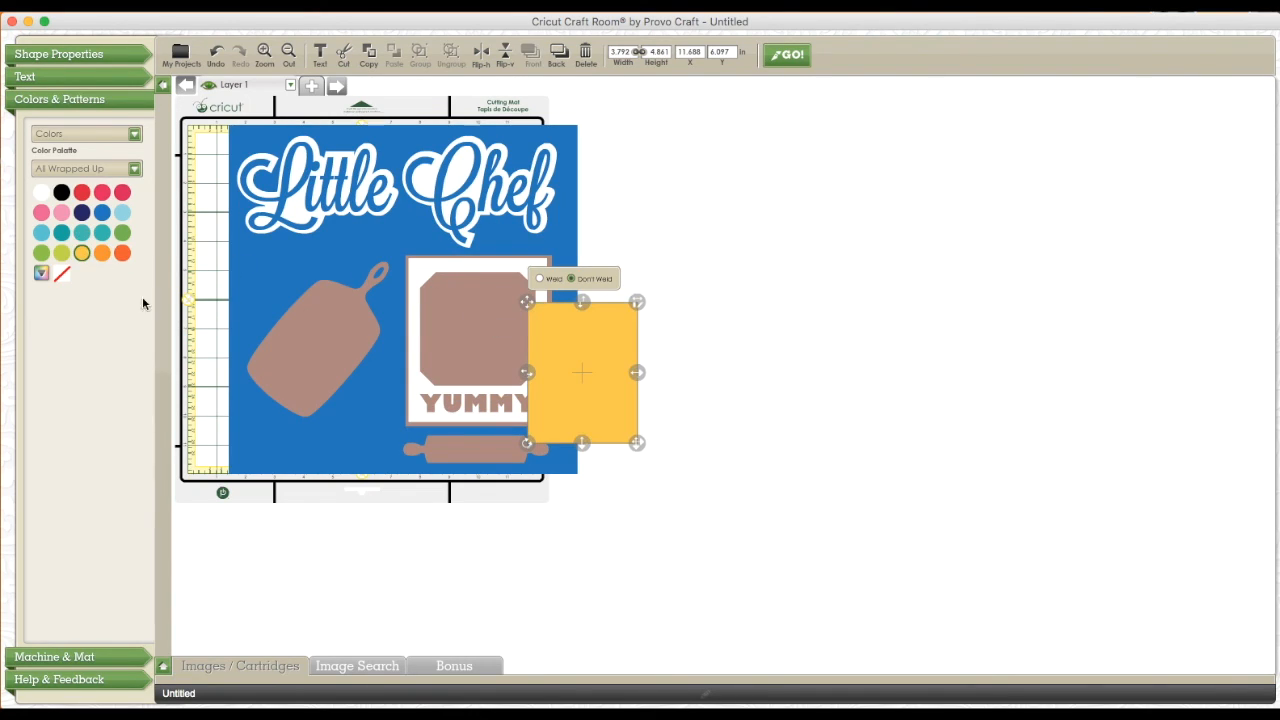
# Lay the yellow-orange rectangle over the YUMMY frame's window and set its size to 4 by 4 inches
pyautogui.moveTo(594, 396); pyautogui.dragTo(722, 424)
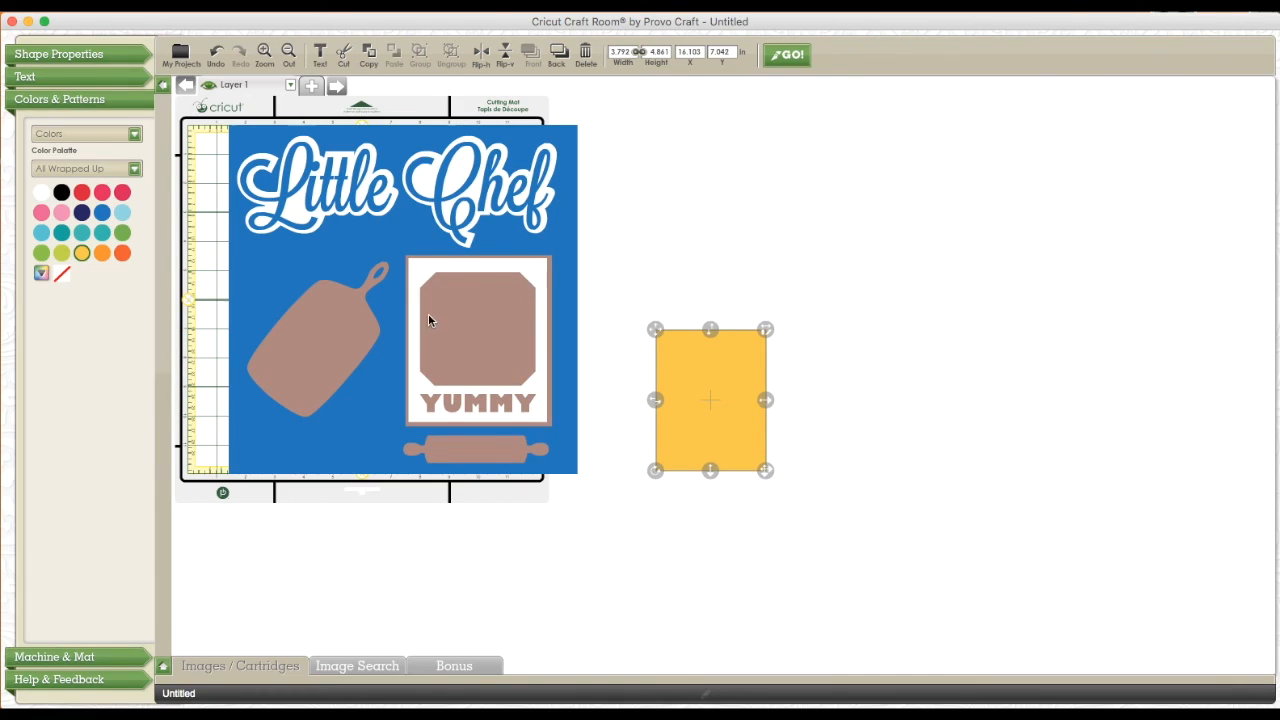
pyautogui.moveTo(690, 404); pyautogui.dragTo(586, 386)
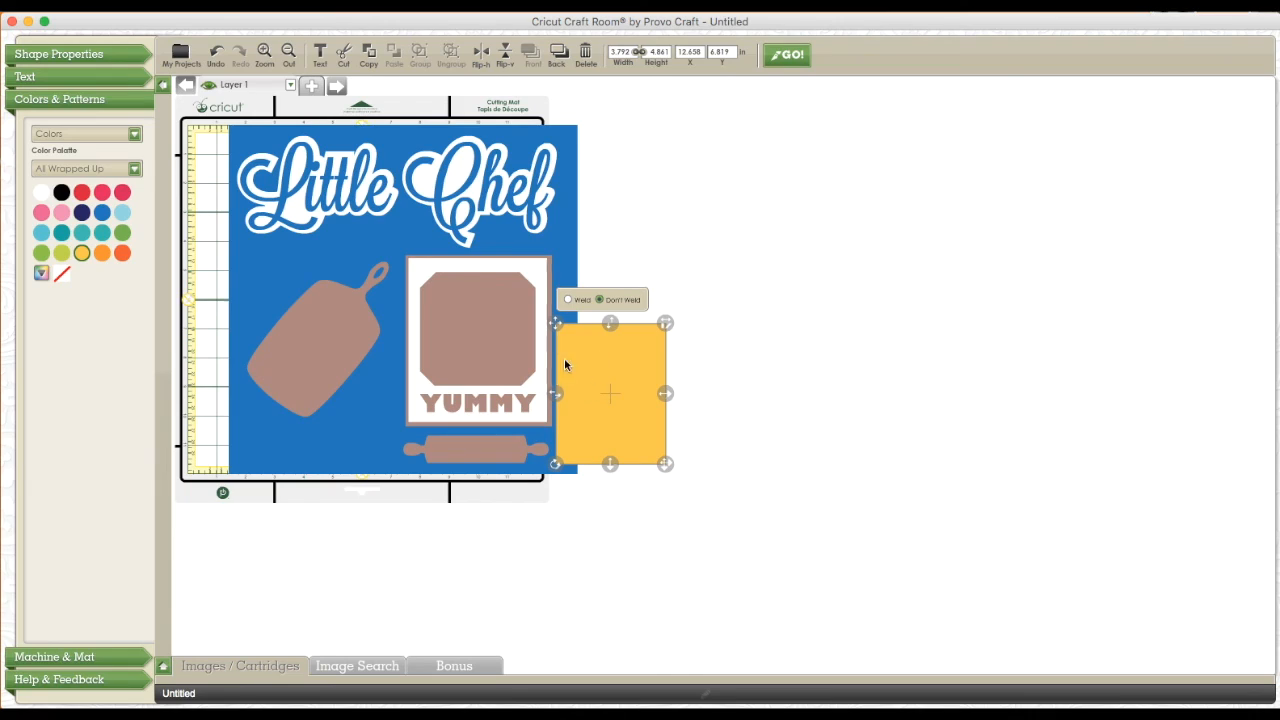
pyautogui.moveTo(605, 400); pyautogui.dragTo(472, 346)
pyautogui.moveTo(530, 416)
pyautogui.mouseDown()
pyautogui.moveTo(531, 389)
pyautogui.moveTo(532, 400)
pyautogui.mouseUp()
pyautogui.moveTo(514, 330); pyautogui.dragTo(546, 334)
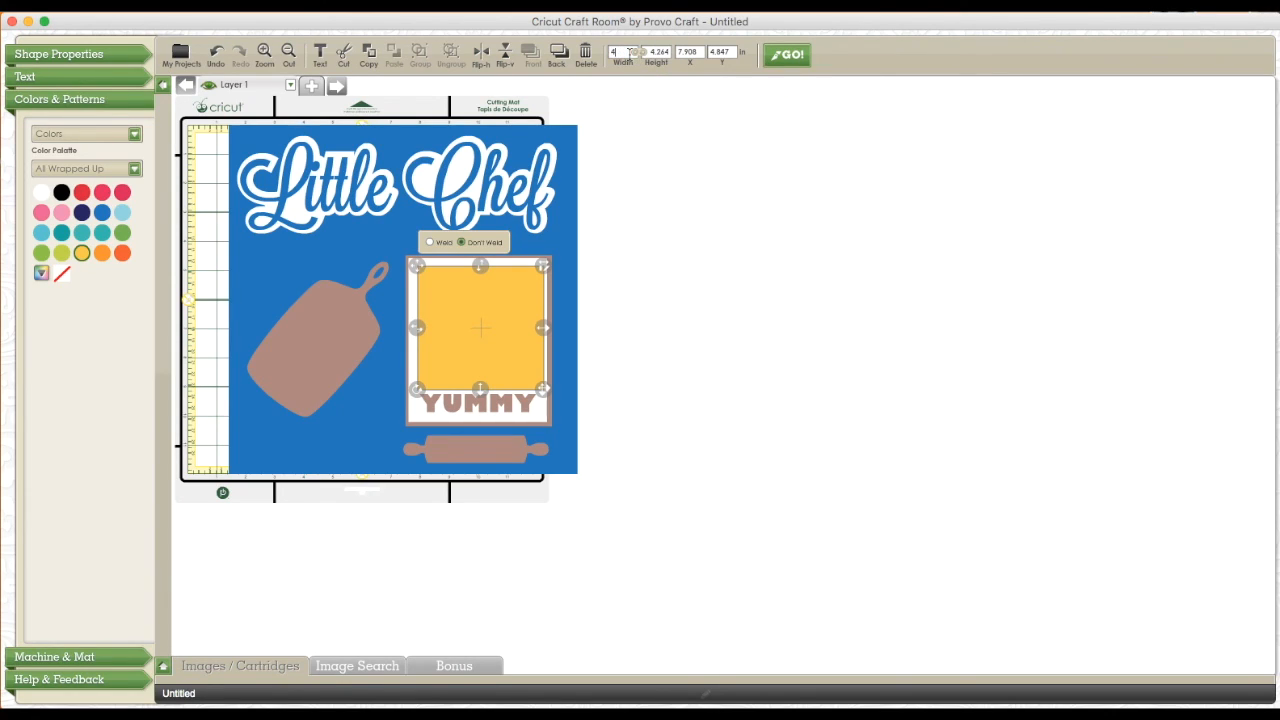
pyautogui.press('Tab')
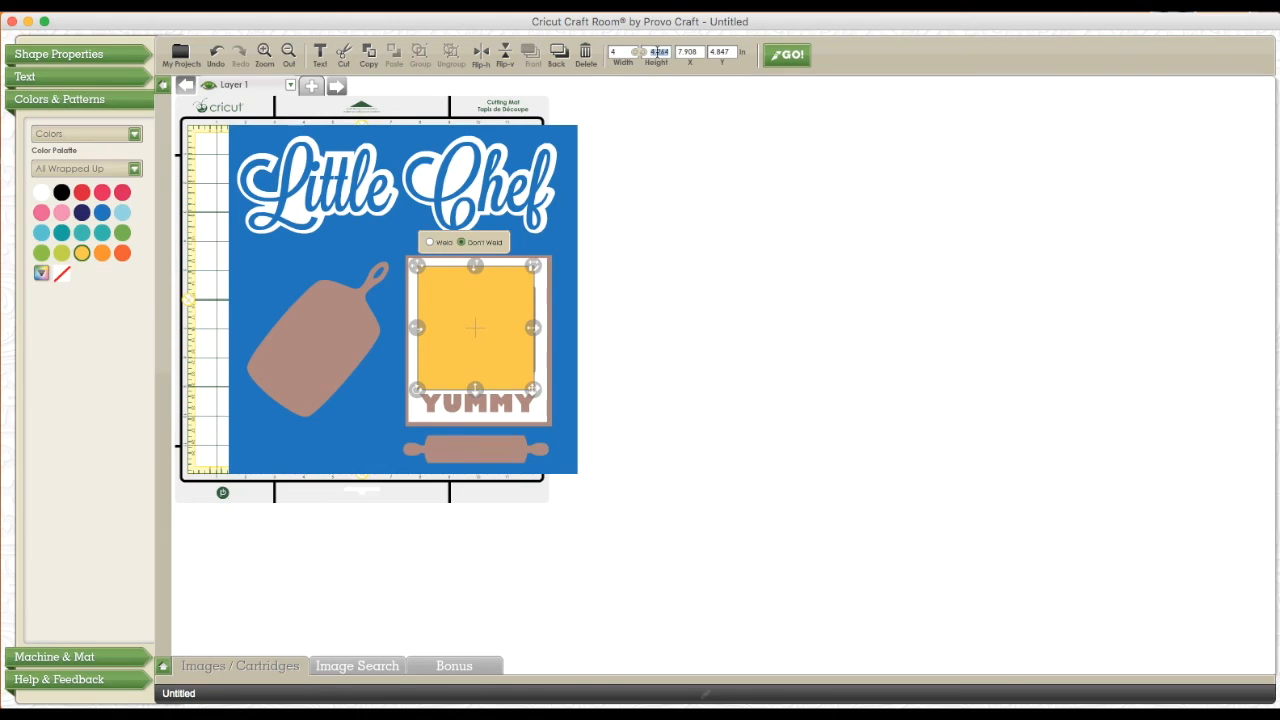
pyautogui.write('4')
pyautogui.press('Tab')
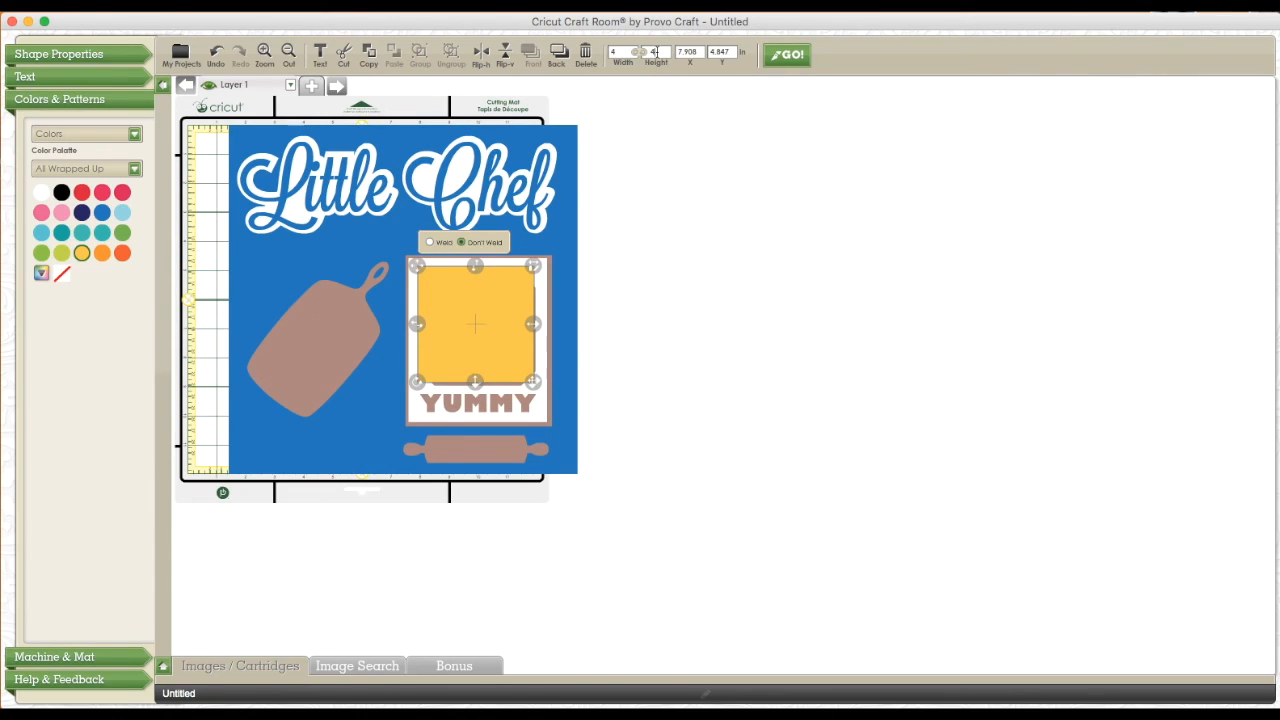
# Shrink the YUMMY group to about 4.8 by 5.6 inches and delete the yellow-orange square
pyautogui.moveTo(512, 320); pyautogui.dragTo(700, 335)
pyautogui.click(473, 320)
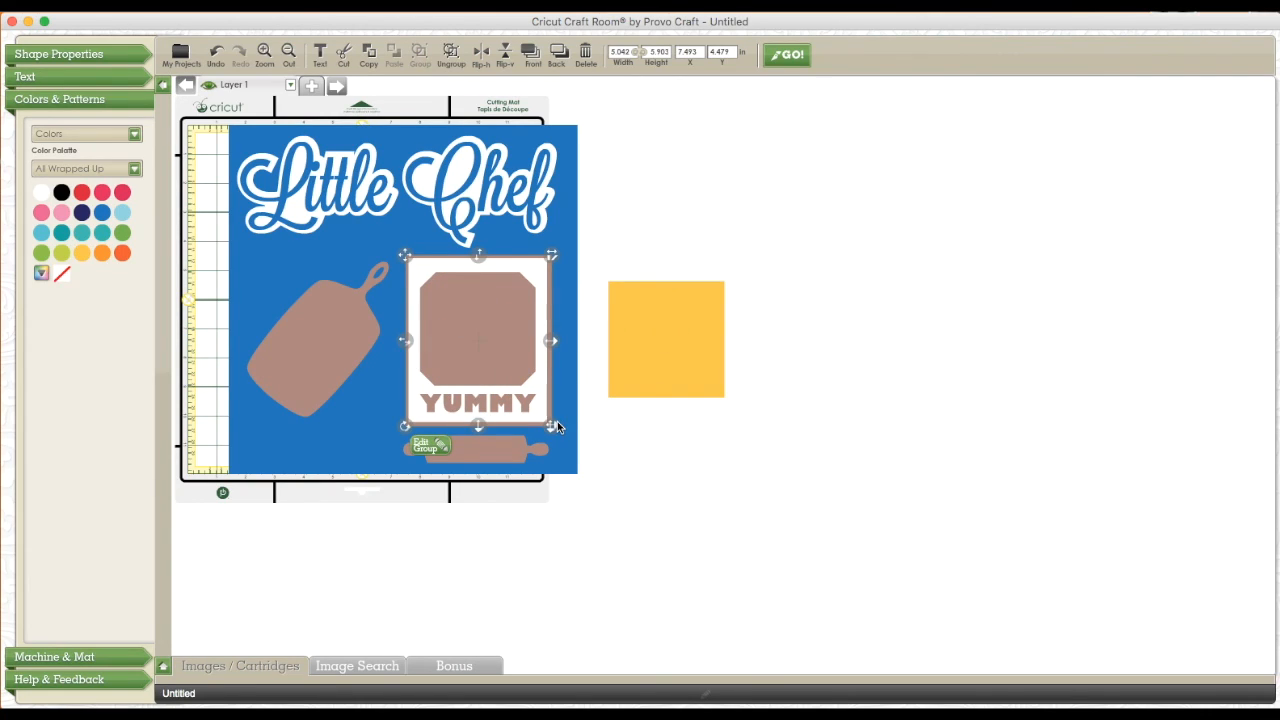
pyautogui.moveTo(555, 428); pyautogui.dragTo(545, 419)
pyautogui.moveTo(640, 354); pyautogui.dragTo(716, 368)
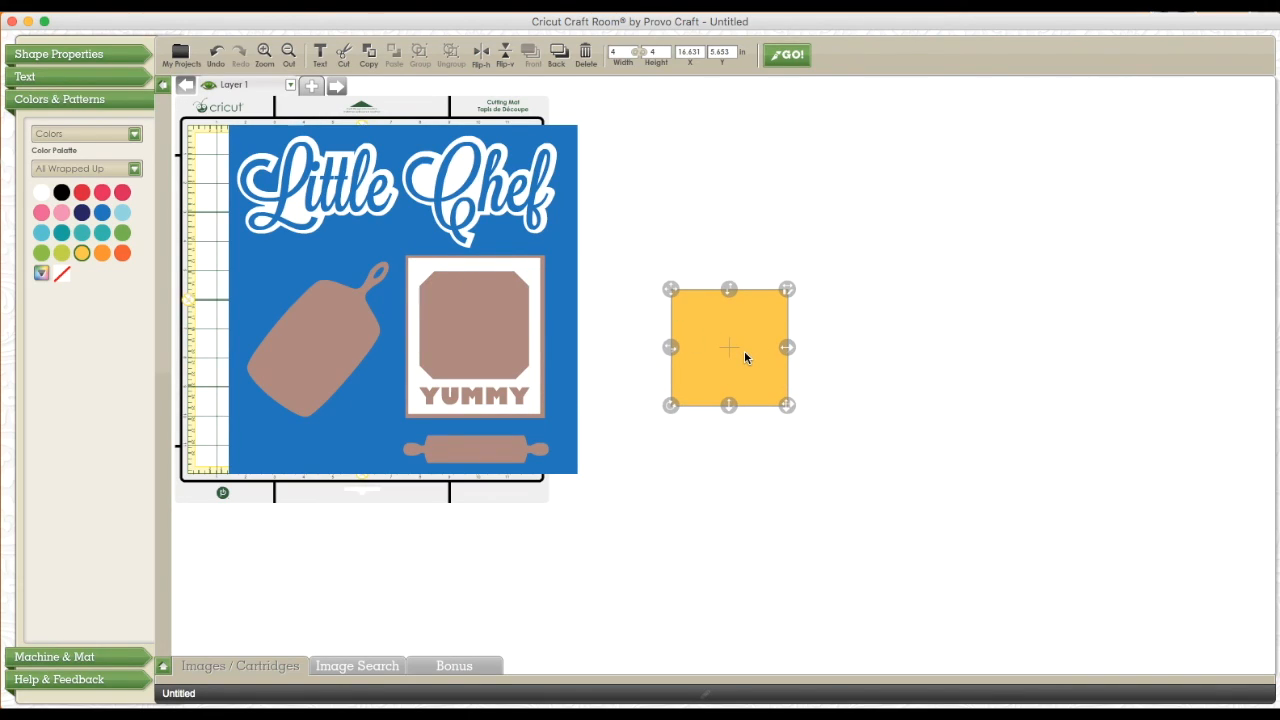
pyautogui.press('Delete')
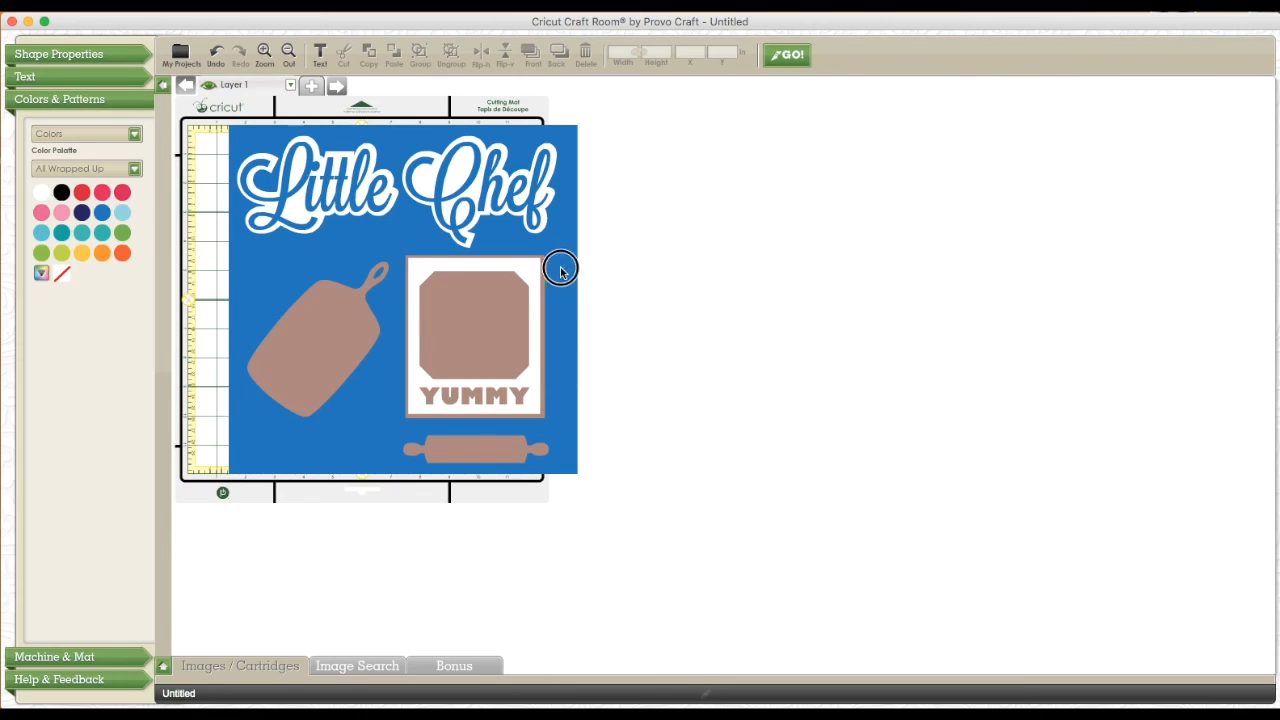
# Delete the blue background square and move the YUMMY group, cutting board, title, and rolling pin off the mat
pyautogui.moveTo(560, 266); pyautogui.dragTo(863, 389)
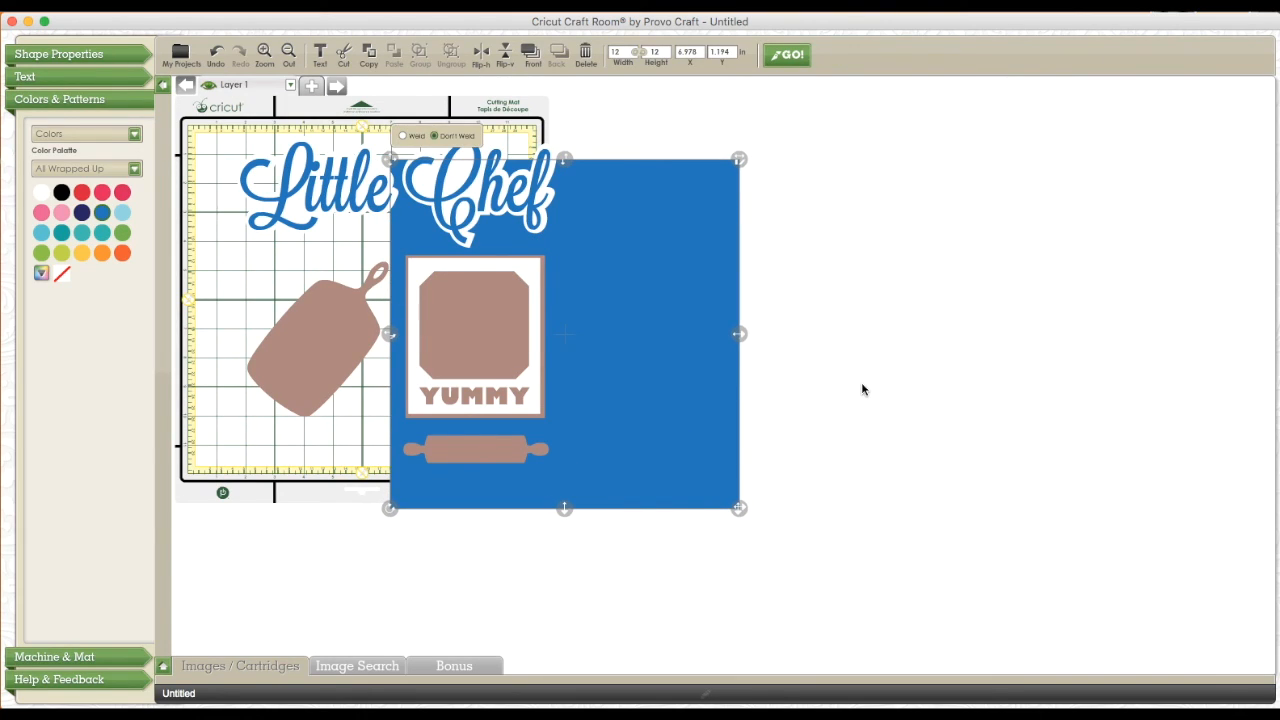
pyautogui.press('Delete')
pyautogui.moveTo(531, 330); pyautogui.dragTo(866, 317)
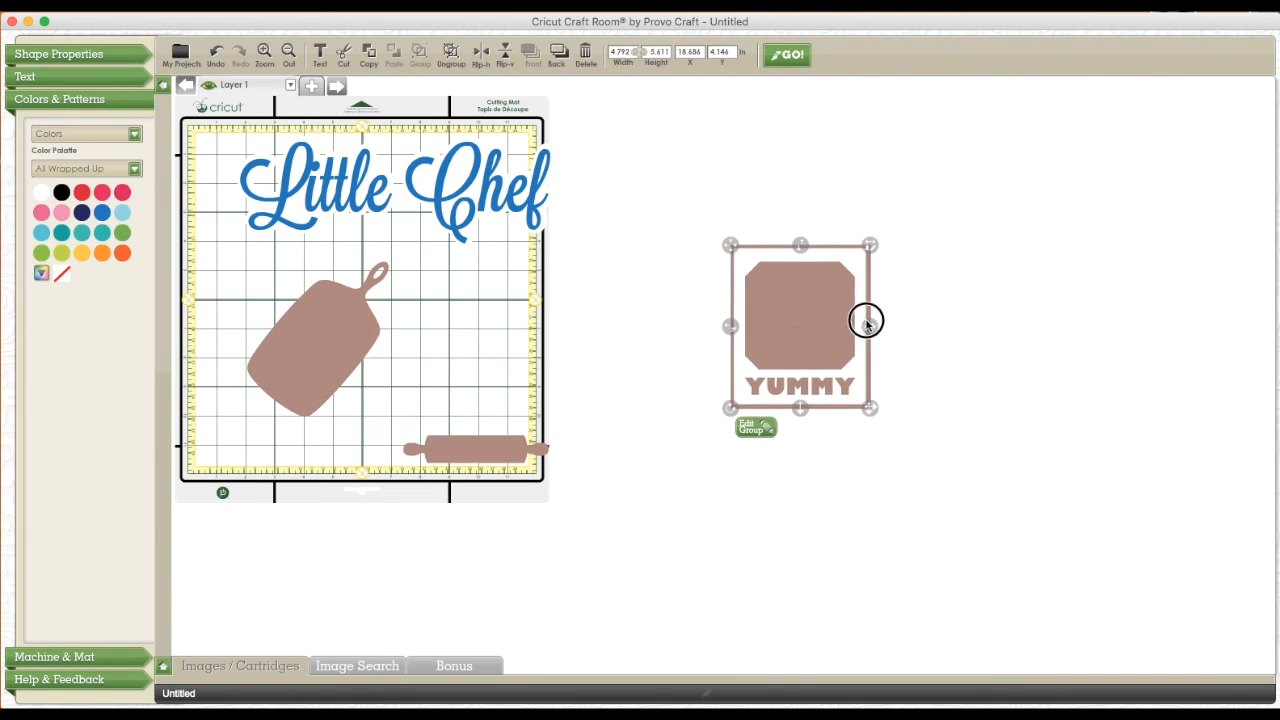
pyautogui.moveTo(354, 371); pyautogui.dragTo(975, 472)
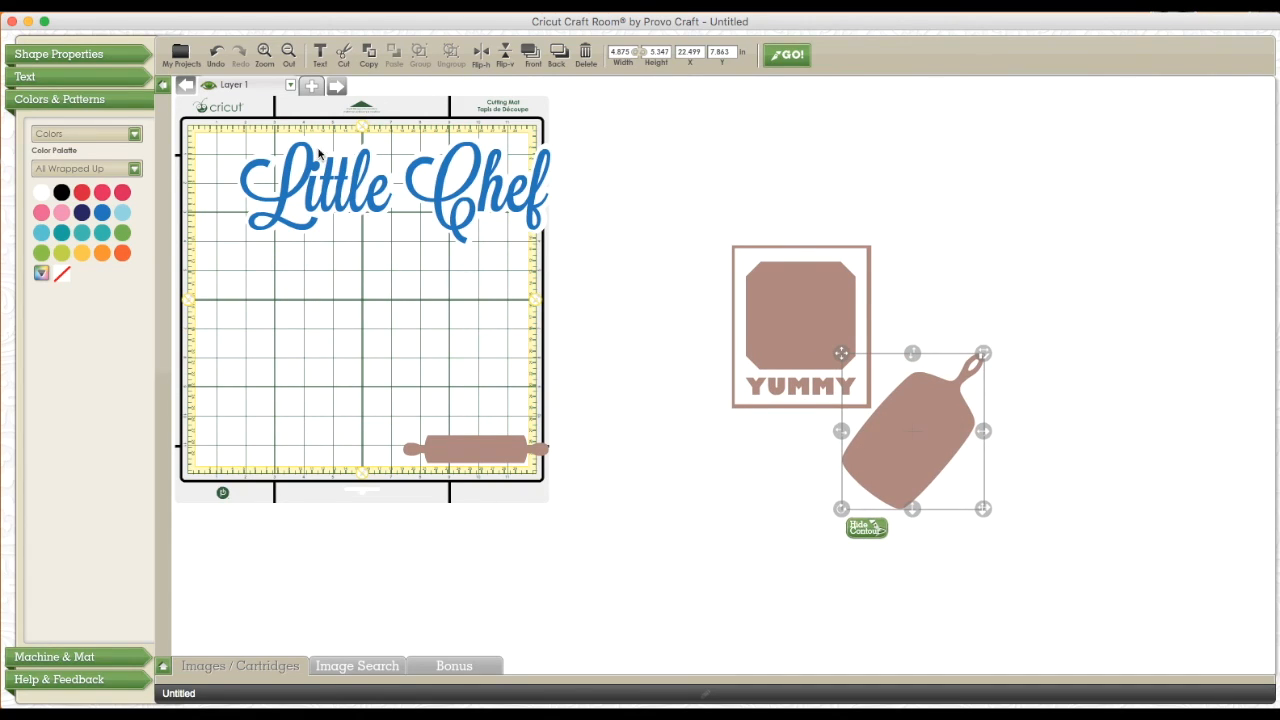
pyautogui.moveTo(483, 196); pyautogui.dragTo(863, 170)
pyautogui.moveTo(530, 452); pyautogui.dragTo(915, 620)
# Ungroup the YUMMY frame from its backing and the Little Chef title from its shadow layer
pyautogui.moveTo(794, 366); pyautogui.dragTo(746, 391)
pyautogui.rightClick(744, 390)
pyautogui.click(784, 449)
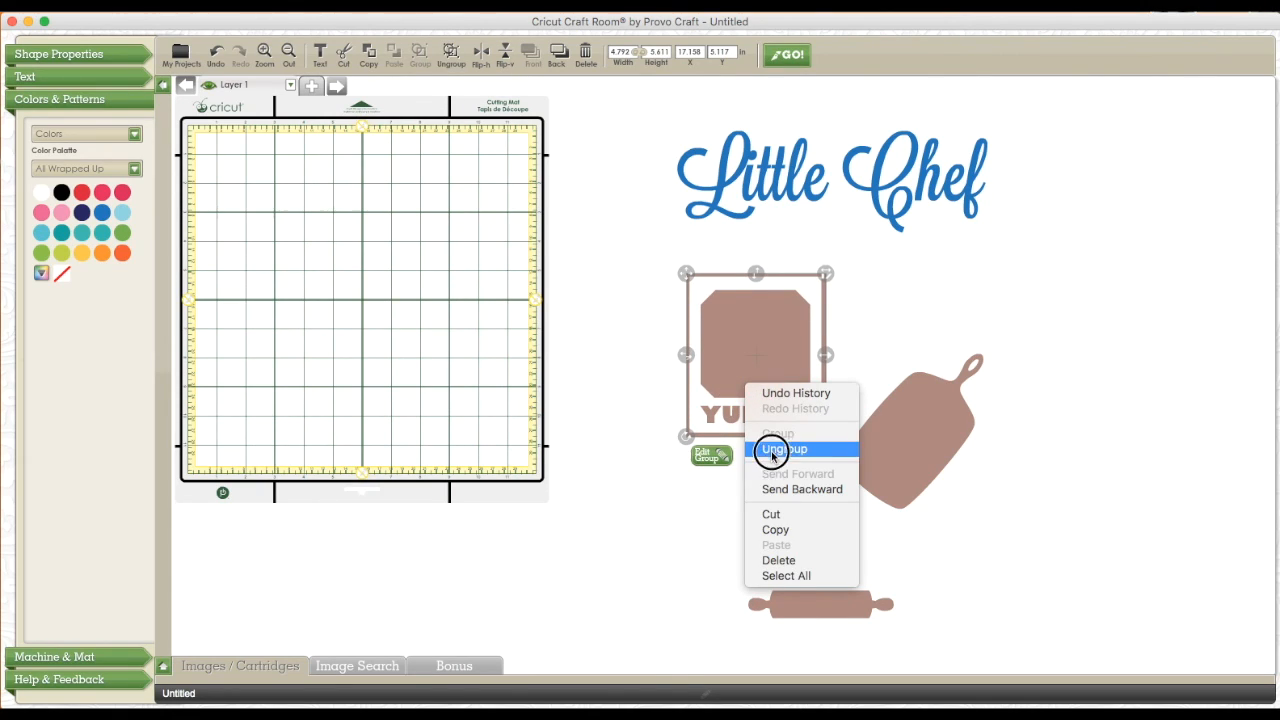
pyautogui.click(832, 181)
pyautogui.rightClick(832, 181)
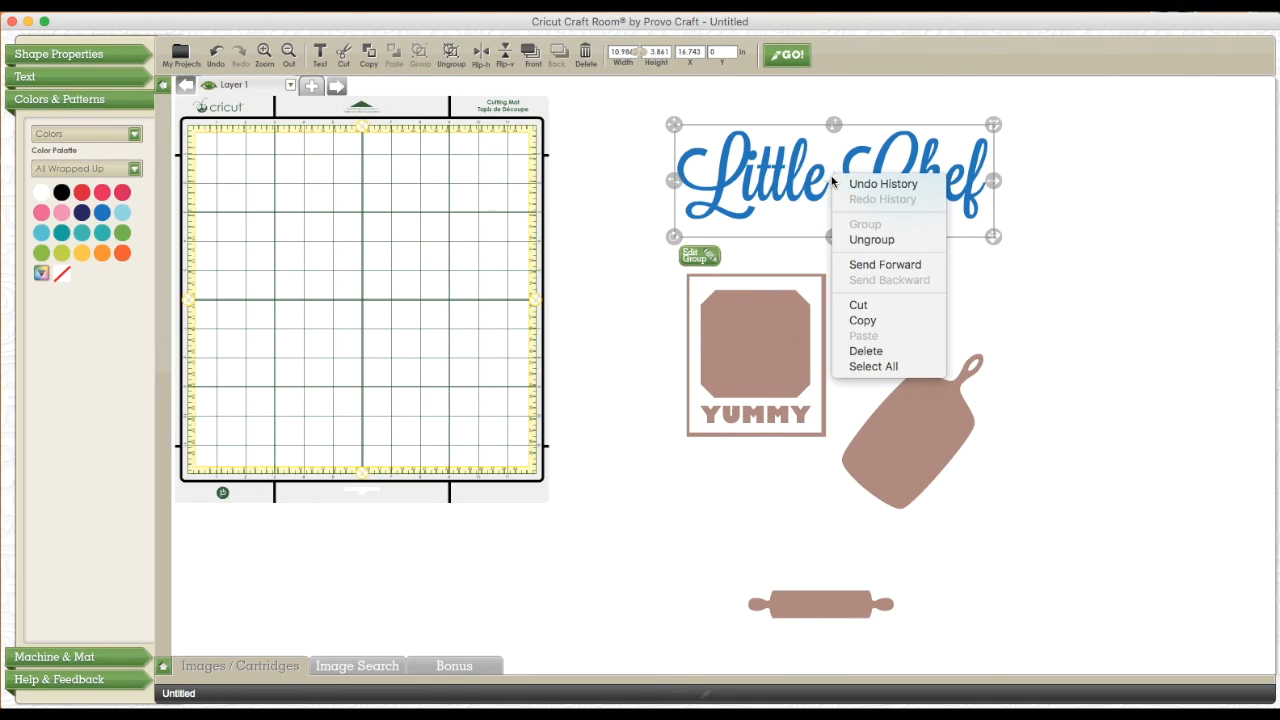
pyautogui.click(857, 241)
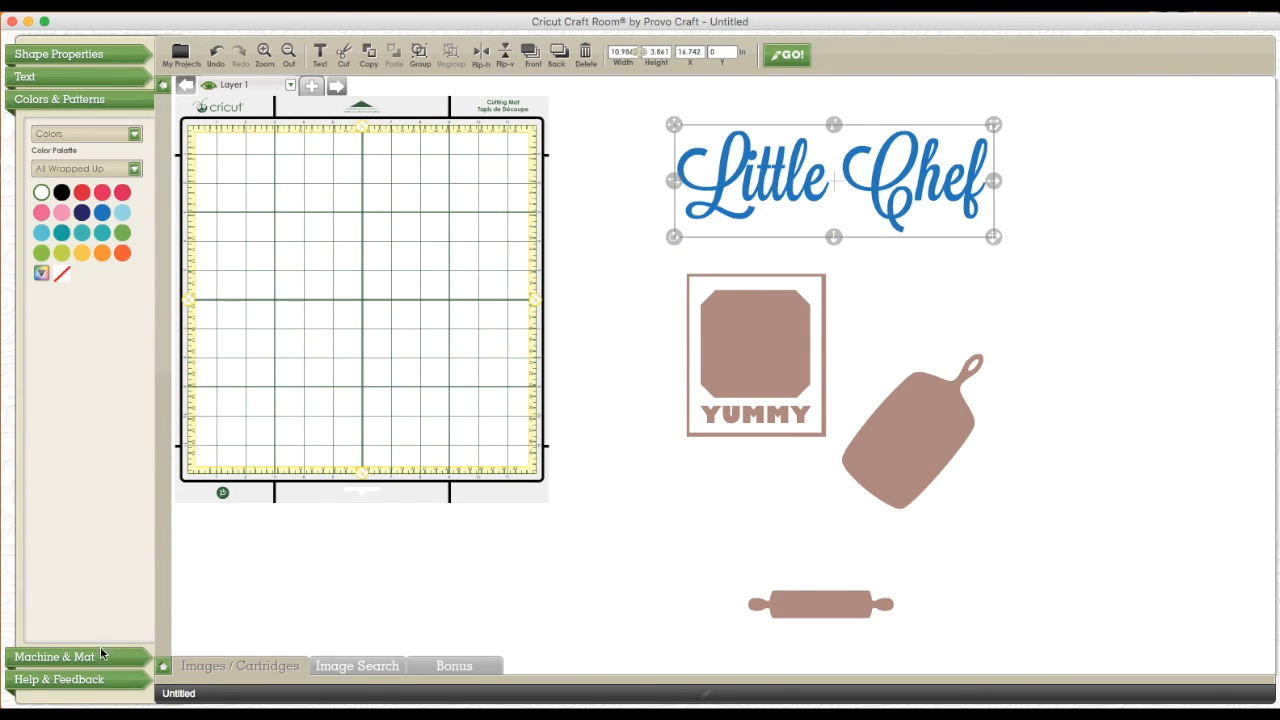
# Change the default machine from Cricut Imagine to Cricut Mini
pyautogui.click(65, 662)
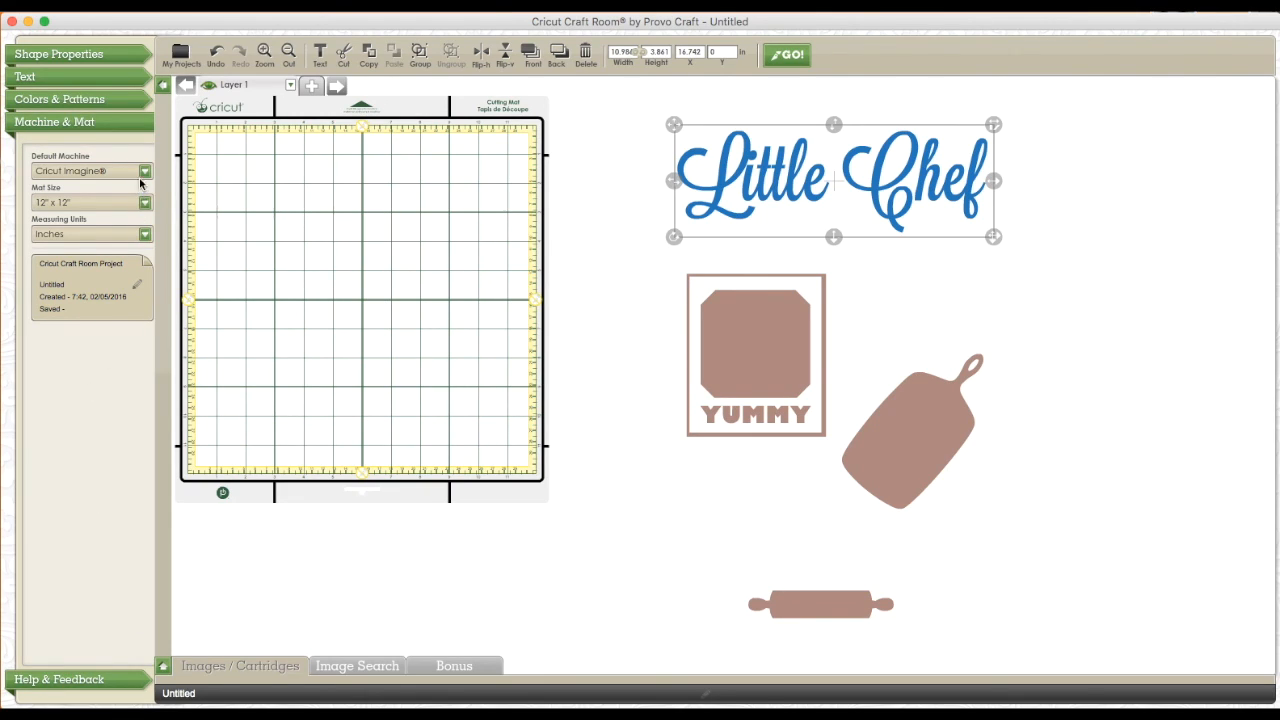
pyautogui.click(144, 171)
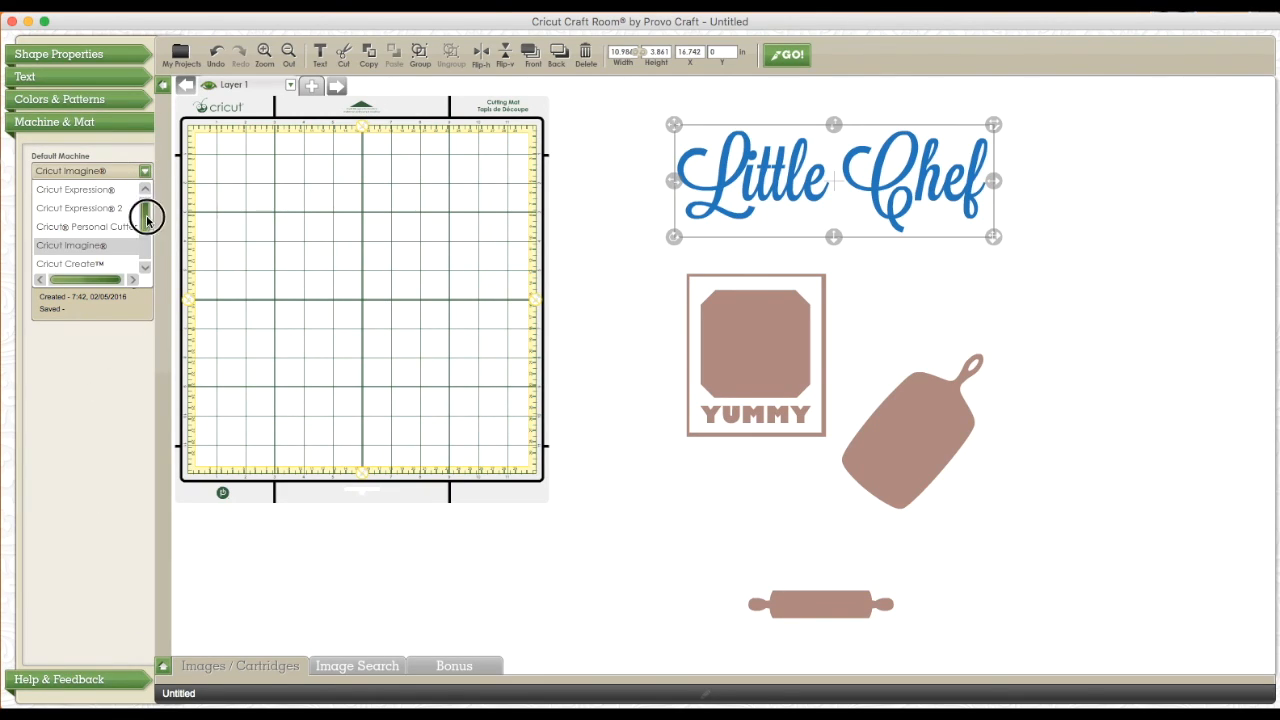
pyautogui.moveTo(147, 218); pyautogui.dragTo(149, 257)
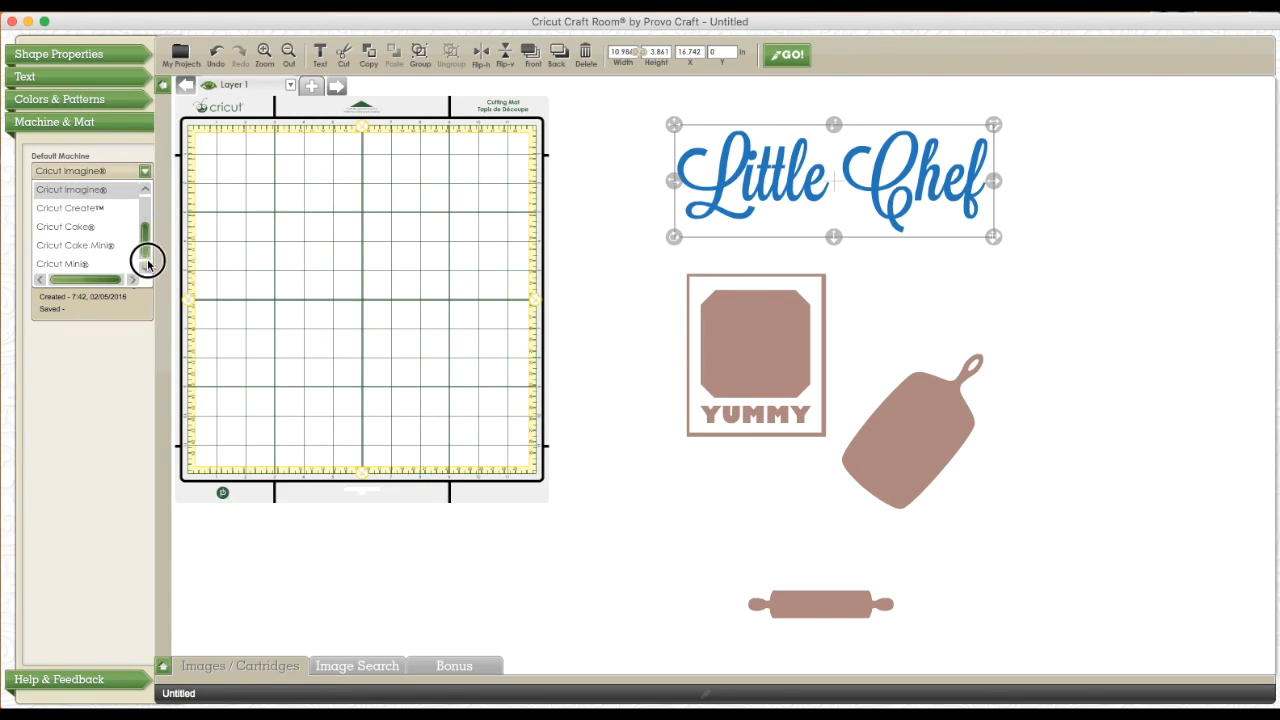
pyautogui.click(88, 264)
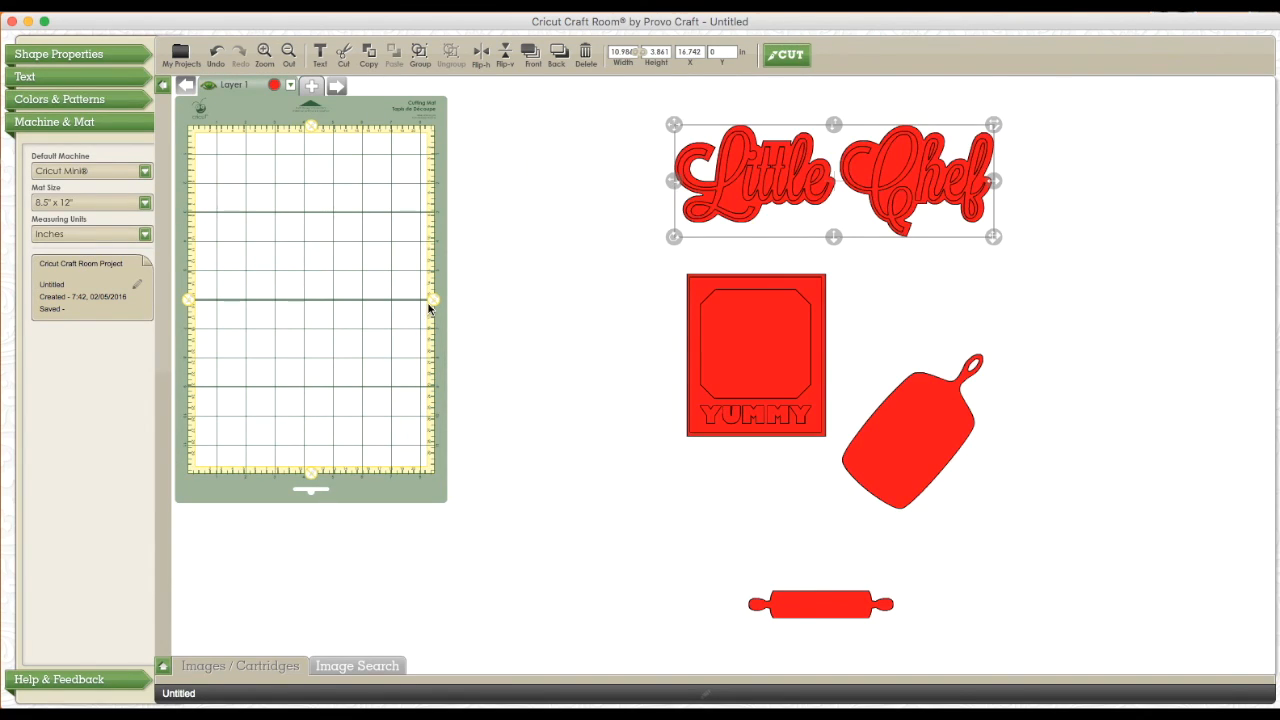
# Separate the two title layers, moving the Little Chef lettering below the YUMMY frame and the shadow layer onto the mat
pyautogui.moveTo(774, 190); pyautogui.dragTo(719, 215)
pyautogui.rightClick(719, 215)
pyautogui.click(651, 308)
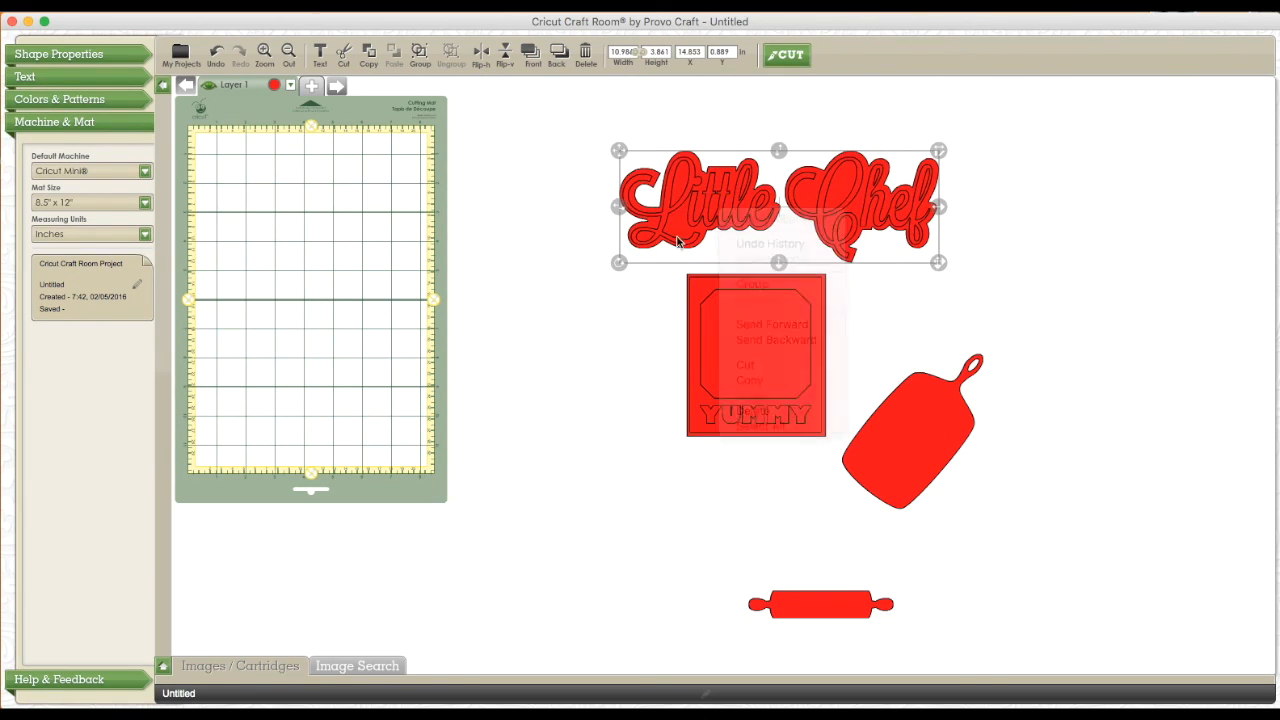
pyautogui.rightClick(708, 190)
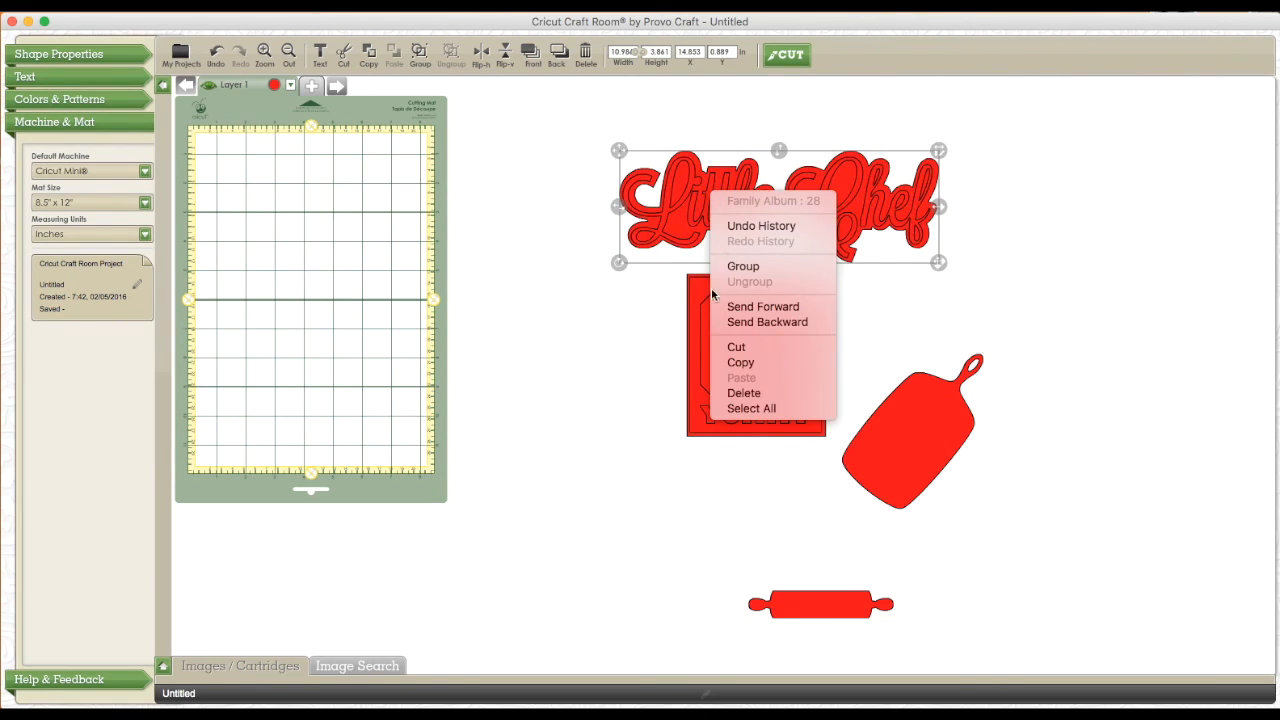
pyautogui.click(674, 268)
pyautogui.moveTo(728, 181); pyautogui.dragTo(619, 471)
pyautogui.moveTo(666, 191); pyautogui.dragTo(362, 200)
# Move the YUMMY frame off its rectangular backing and shift the backing and the Little Chef lettering clear of the other pieces
pyautogui.moveTo(777, 423); pyautogui.dragTo(957, 300)
pyautogui.moveTo(766, 349); pyautogui.dragTo(768, 263)
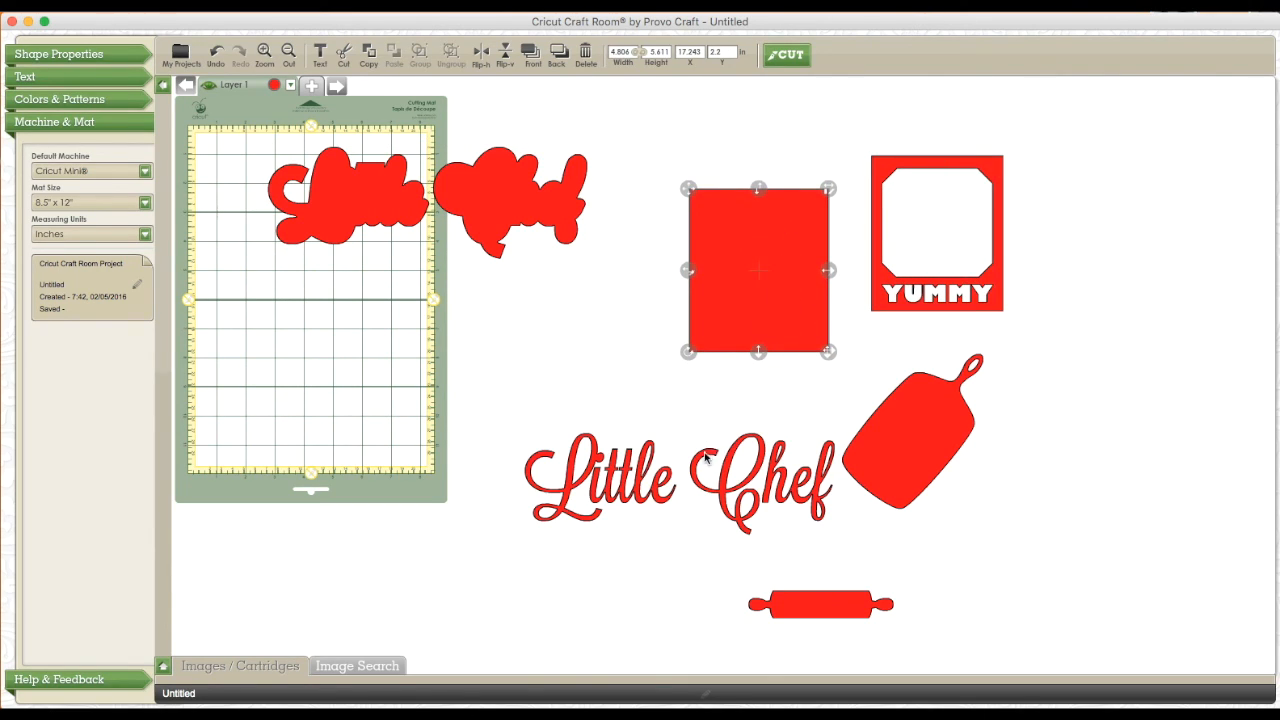
pyautogui.moveTo(705, 456); pyautogui.dragTo(675, 465)
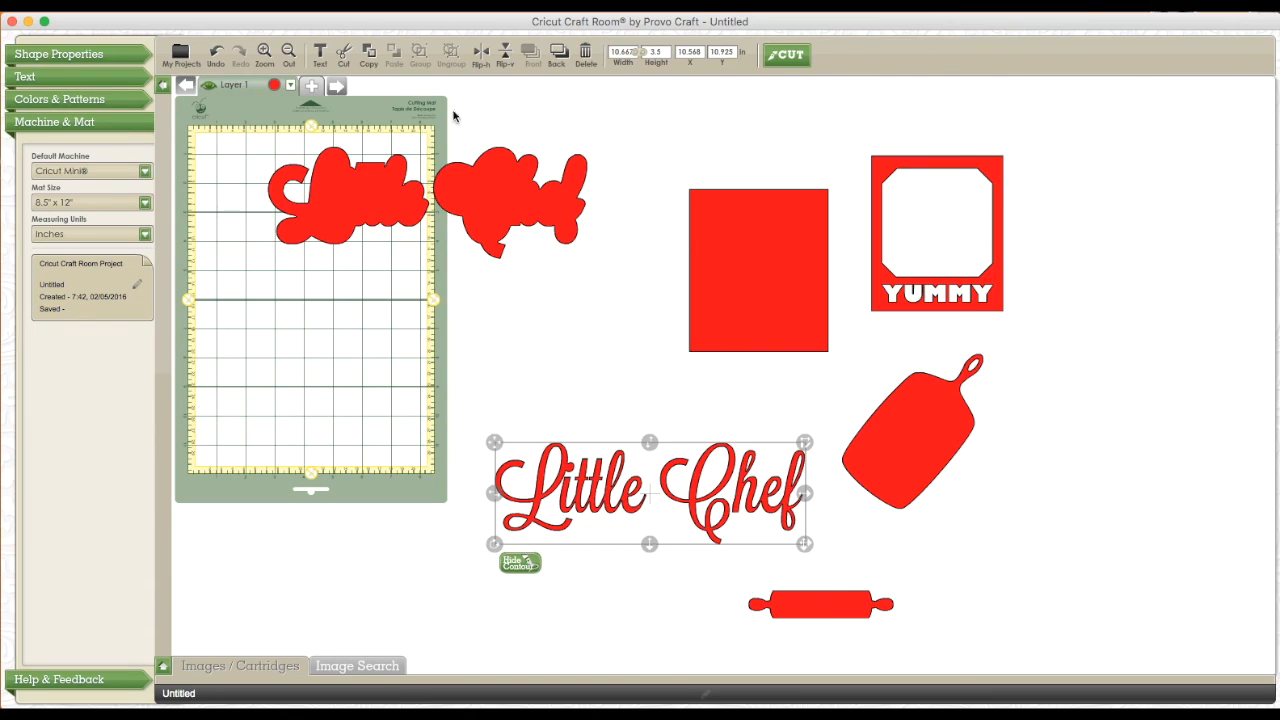
# Rotate the title's shadow layer a quarter turn to fit lengthwise on the mat, and park it off the mat beyond the YUMMY frame
pyautogui.moveTo(478, 196); pyautogui.dragTo(453, 246)
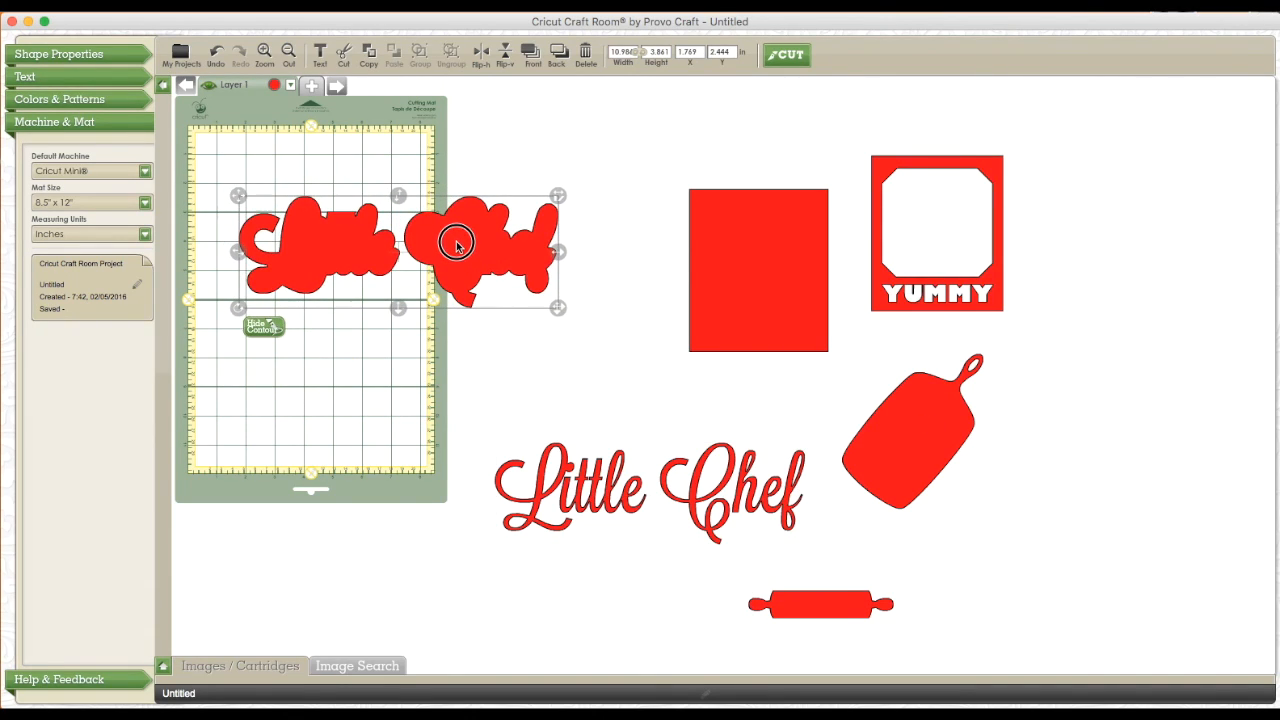
pyautogui.moveTo(238, 308); pyautogui.dragTo(258, 243)
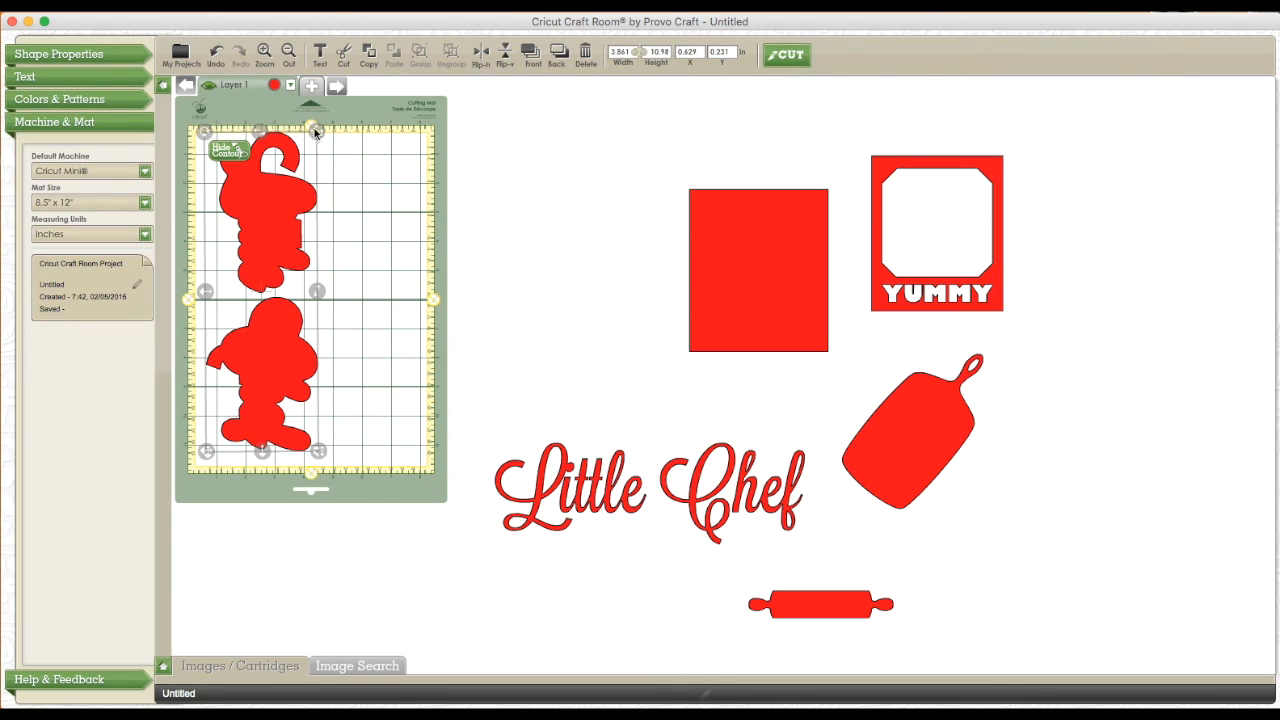
pyautogui.moveTo(268, 342); pyautogui.dragTo(1098, 384)
# Arrange the rectangular backing, cutting board and nearly upright rolling pin together on the mat, and move the Little Chef lettering up beside it
pyautogui.click(890, 302)
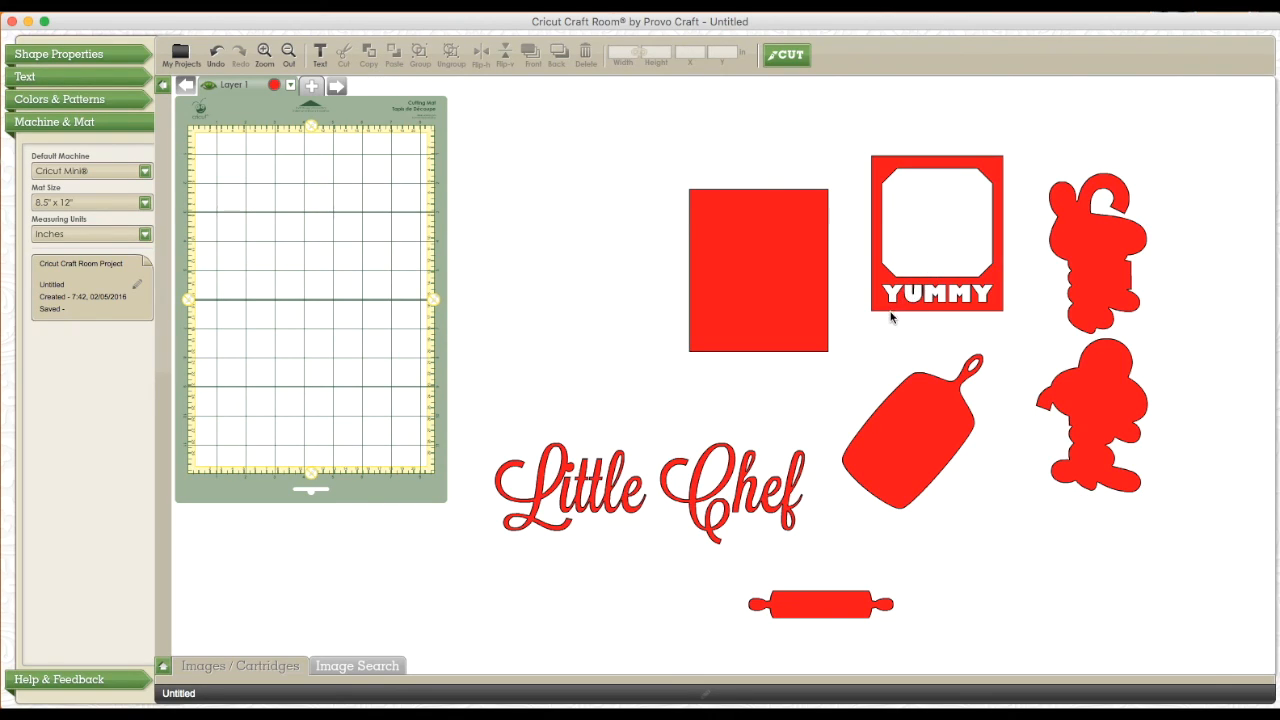
pyautogui.click(811, 294)
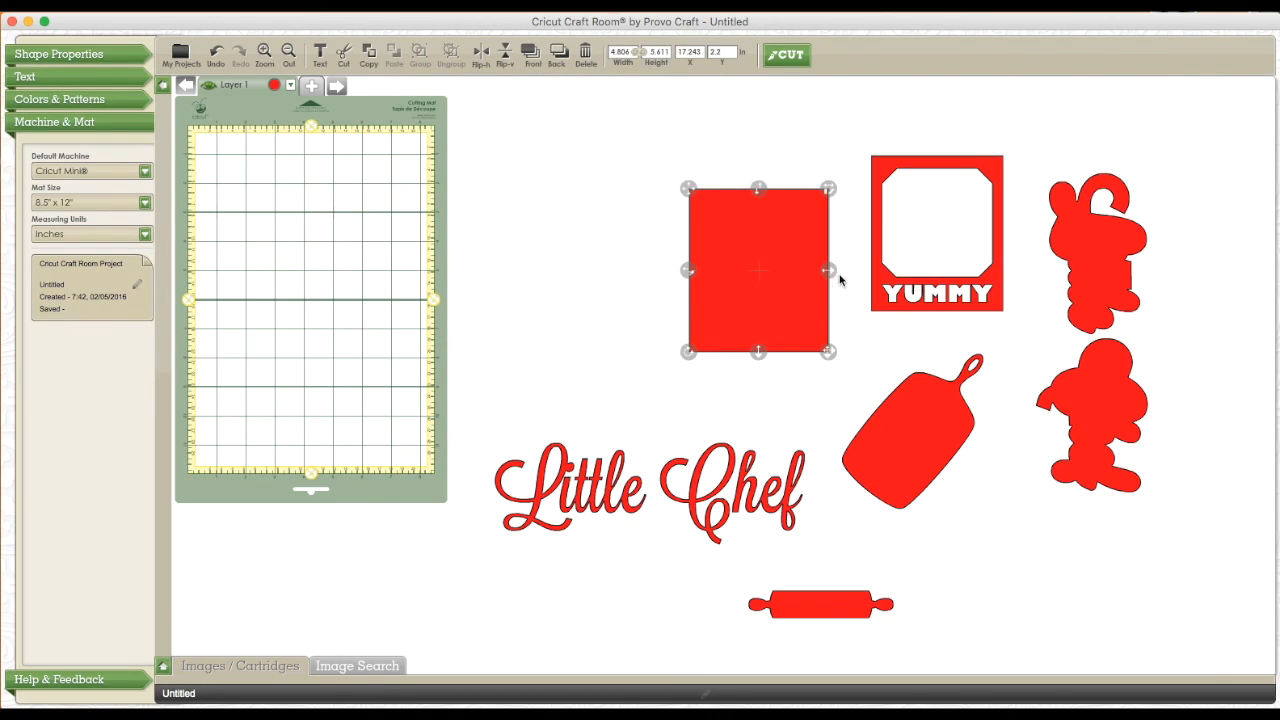
pyautogui.click(885, 300)
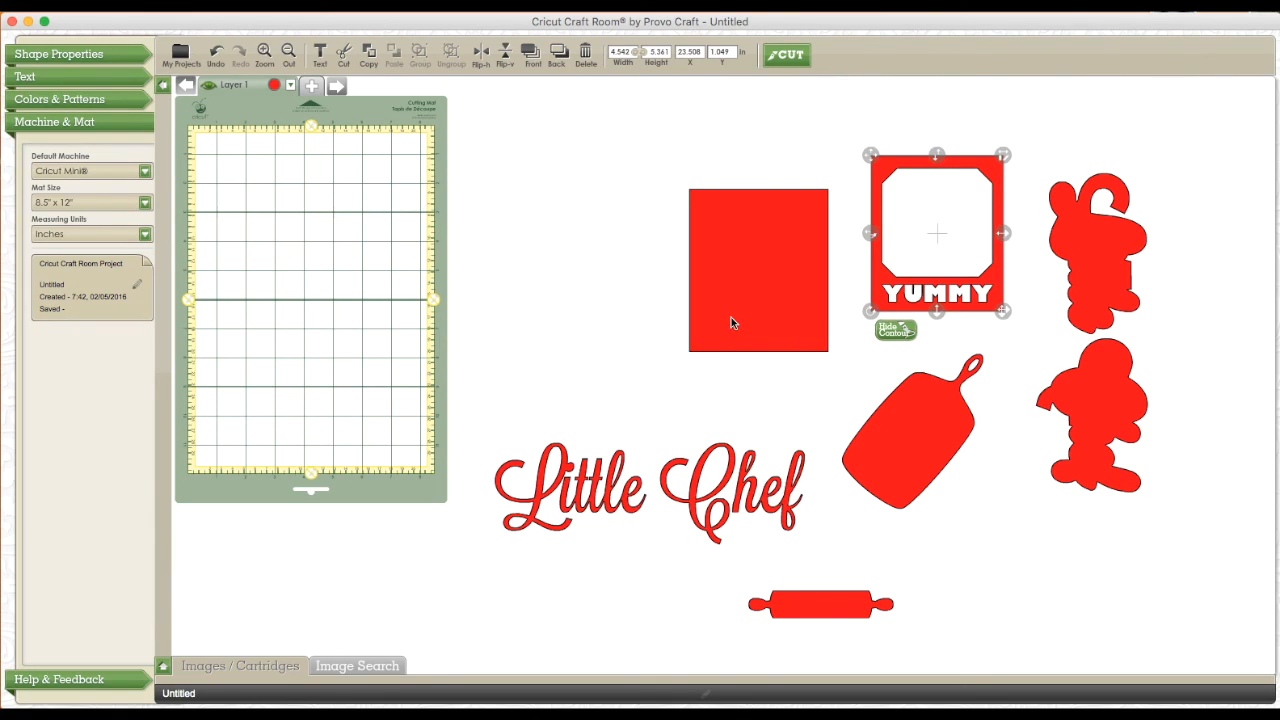
pyautogui.moveTo(744, 320); pyautogui.dragTo(251, 258)
pyautogui.moveTo(831, 426); pyautogui.dragTo(321, 399)
pyautogui.moveTo(812, 606); pyautogui.dragTo(378, 264)
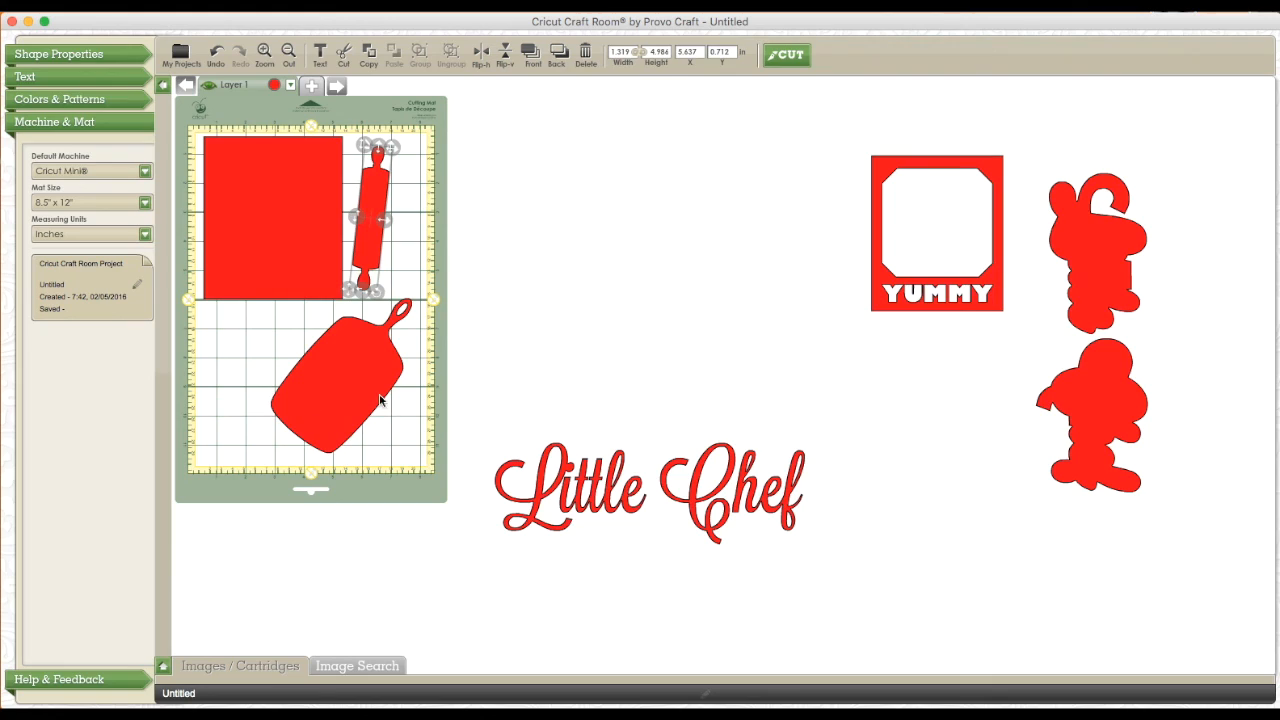
pyautogui.moveTo(610, 500); pyautogui.dragTo(603, 377)
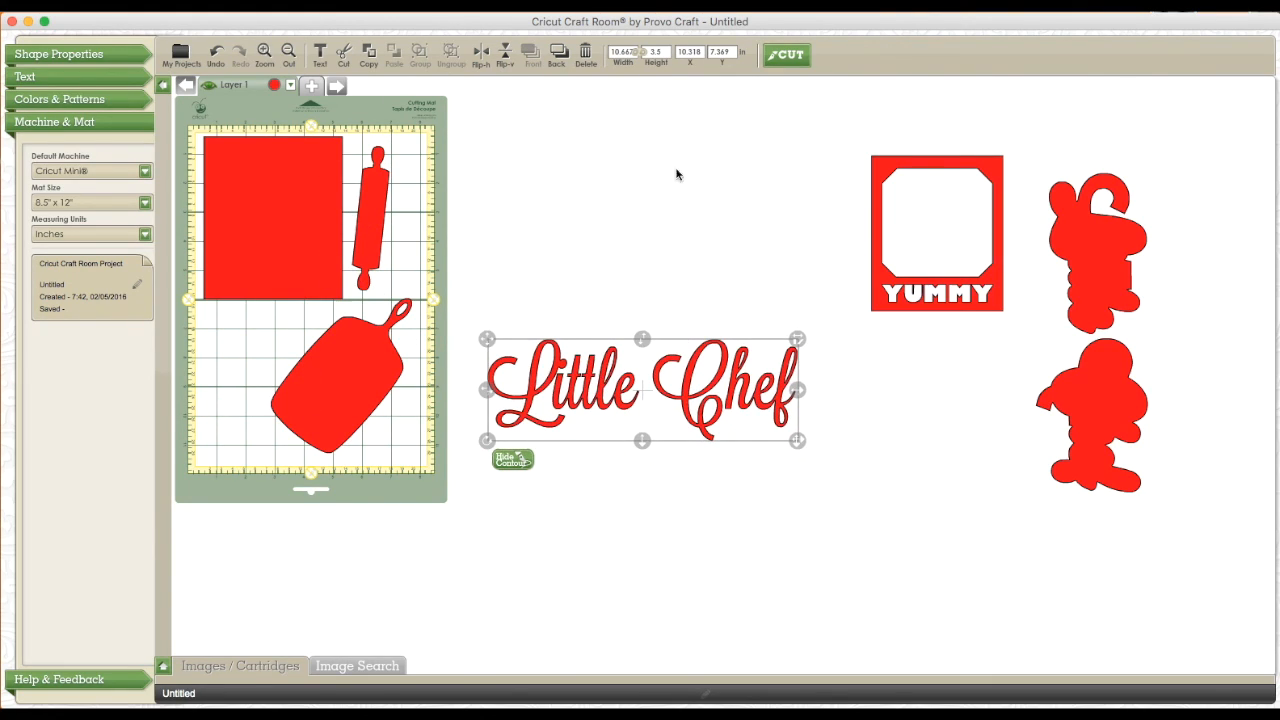